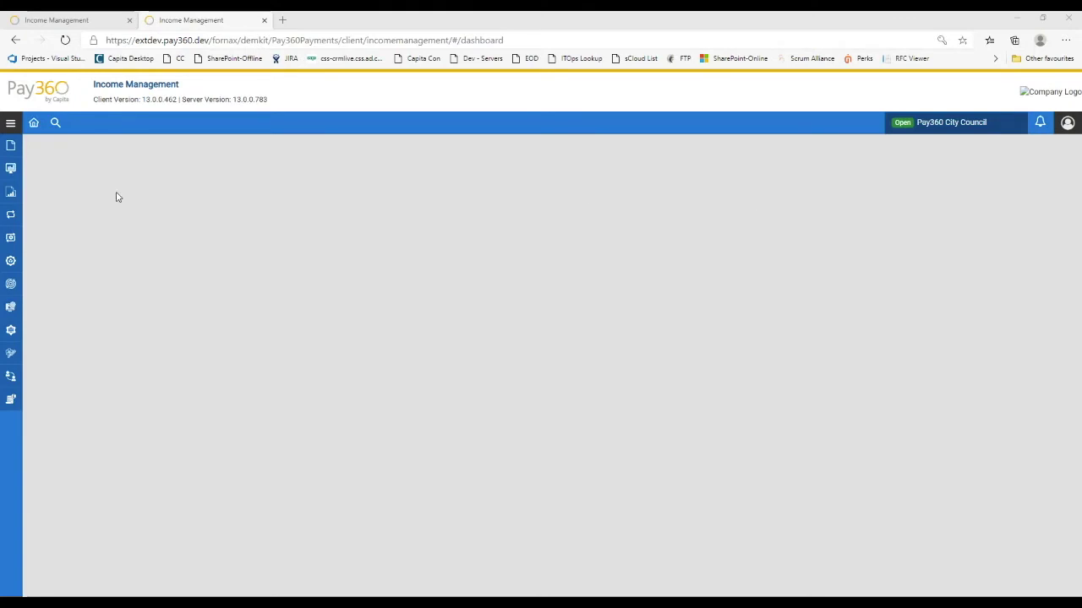
Expand the side menu's Reports, Process and Process setup sections
click(10, 122)
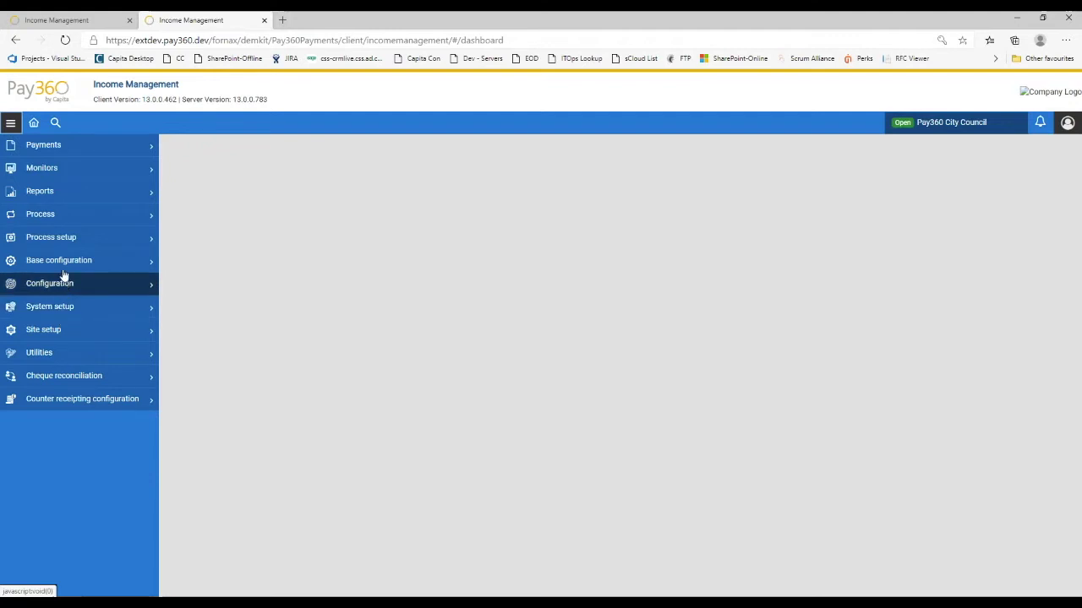
click(74, 196)
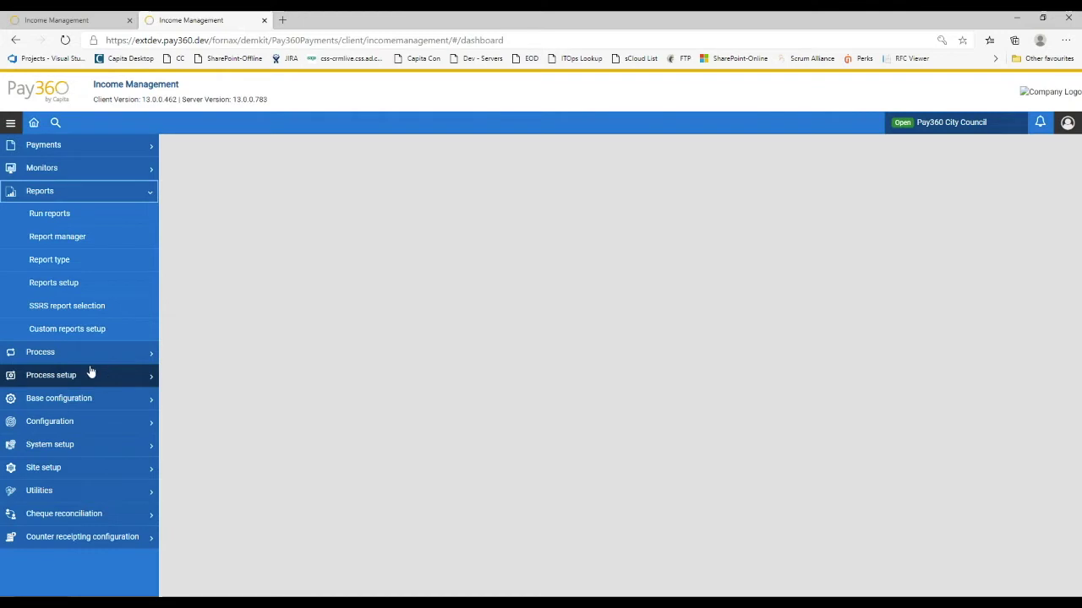
click(90, 372)
click(90, 374)
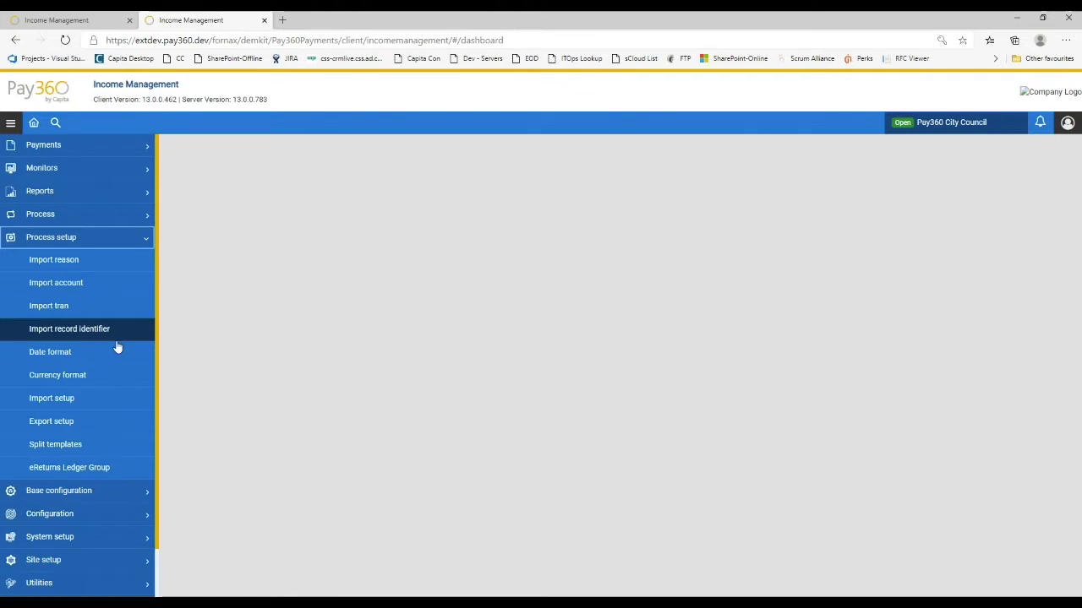
Search globally for 'Fund' and open the Base configuration > Fund result
click(55, 123)
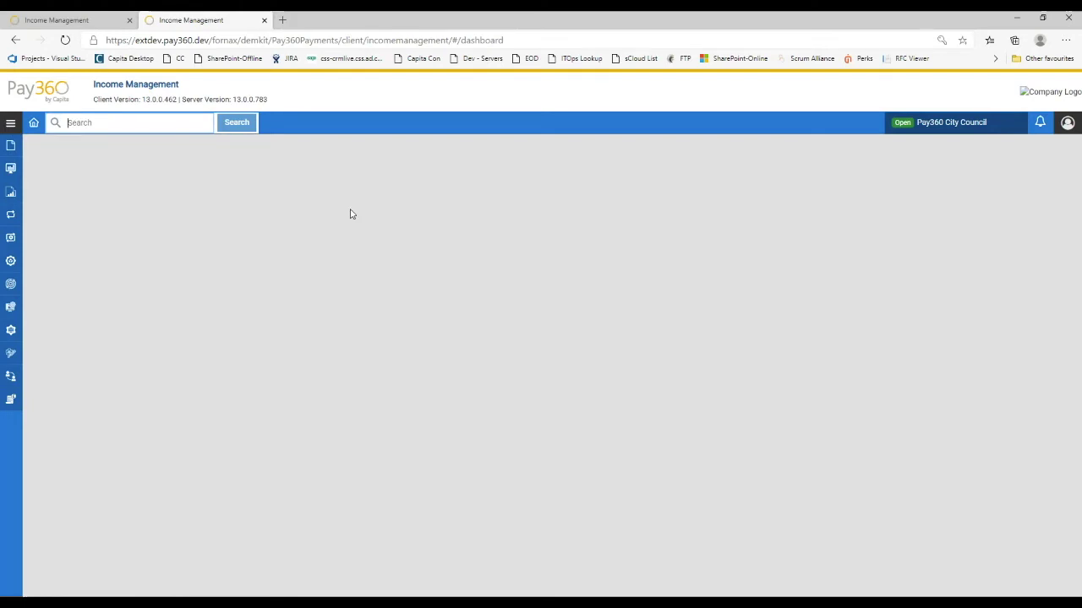
text(Fund)
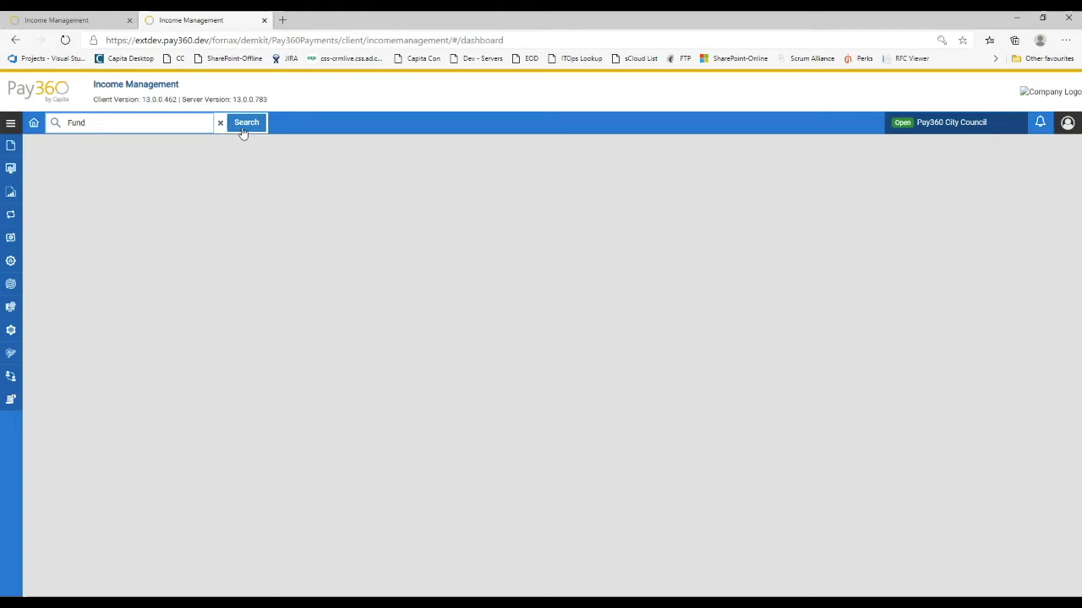
click(243, 127)
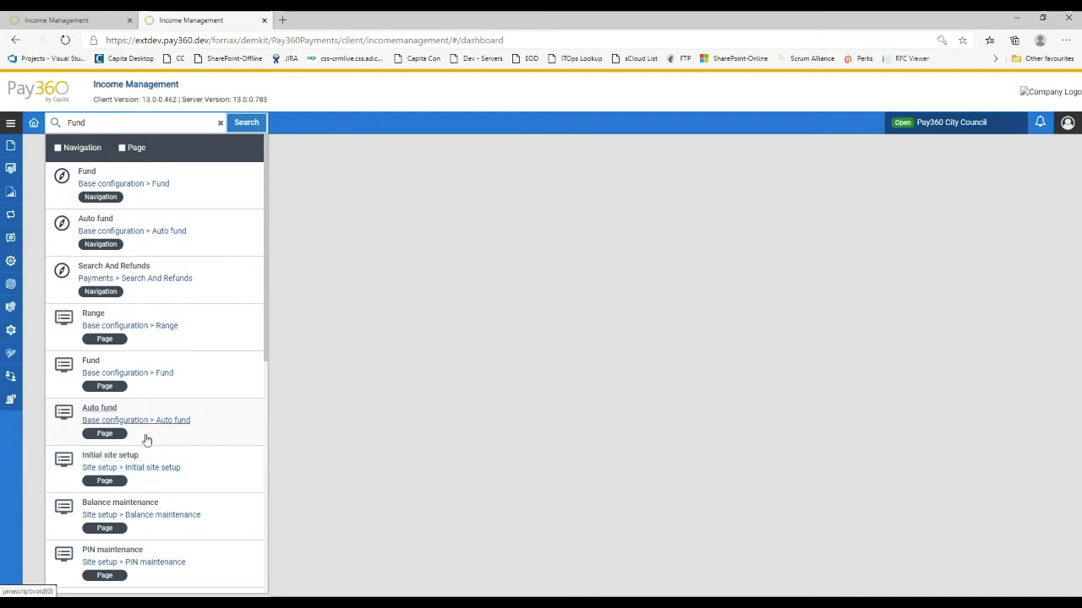
click(131, 185)
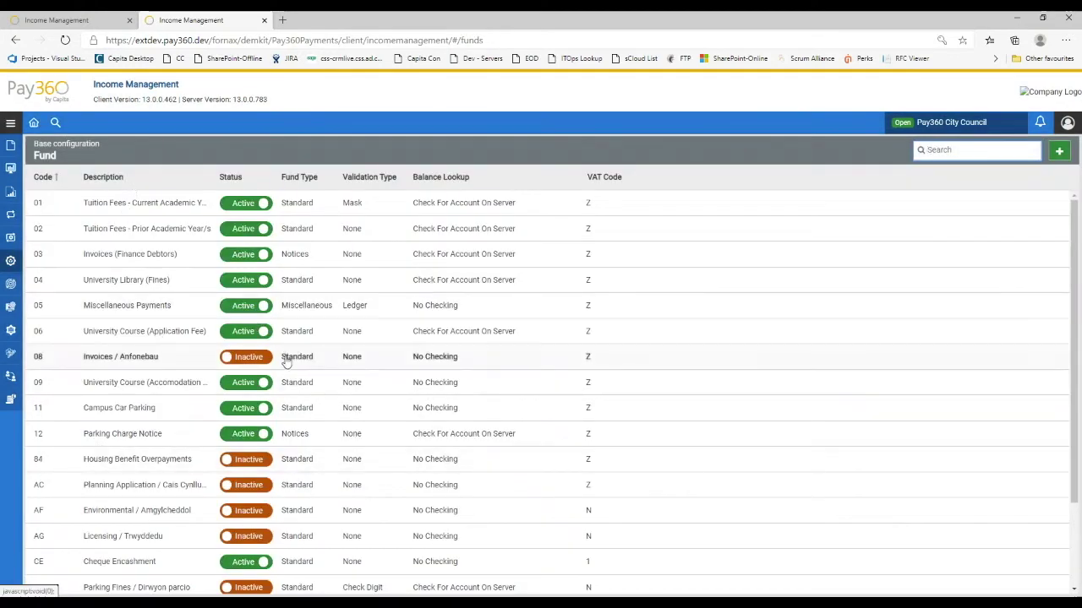
Bring up the global search box from the header bar
click(55, 124)
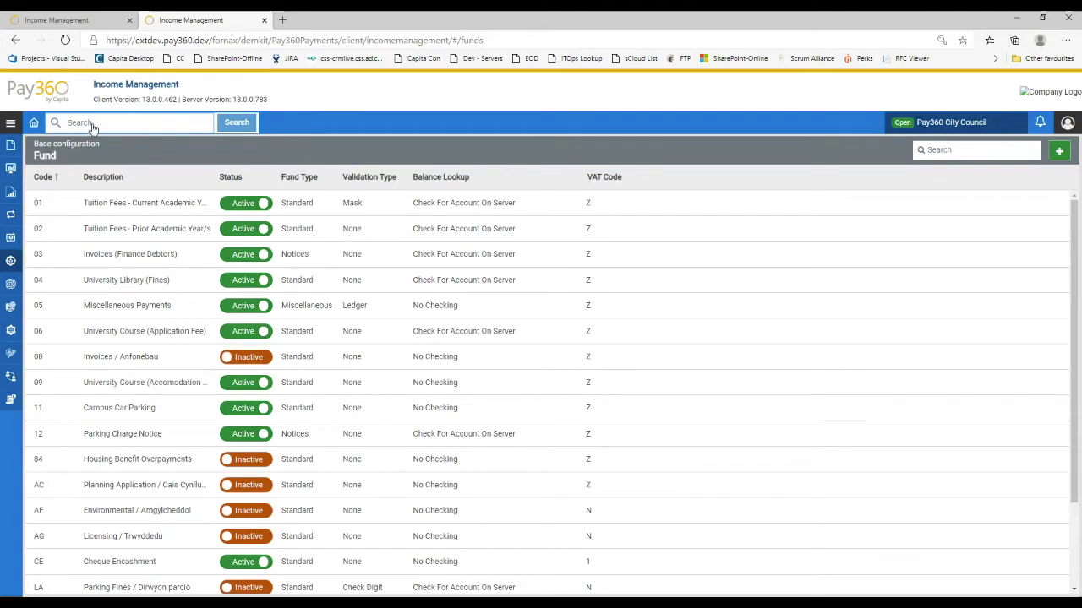
Run a global search for 'fund' and look over the results
text(fund)
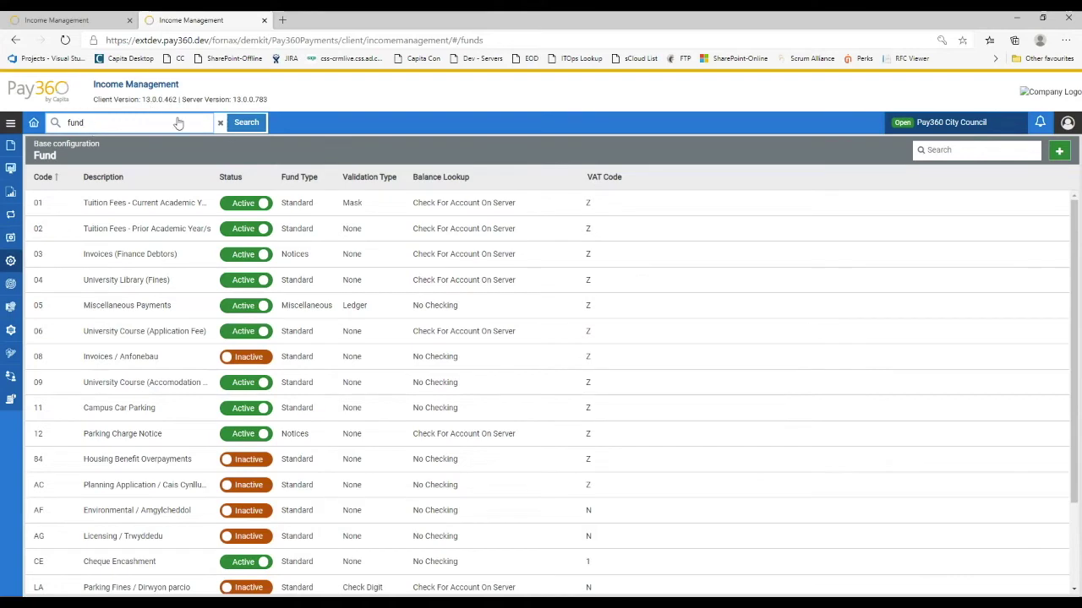
click(246, 124)
scroll(148, 358, down, 1)
scroll(101, 254, up, 1)
Toggle the Navigation and Page result filters, clear the search, and expand the main menu
click(58, 148)
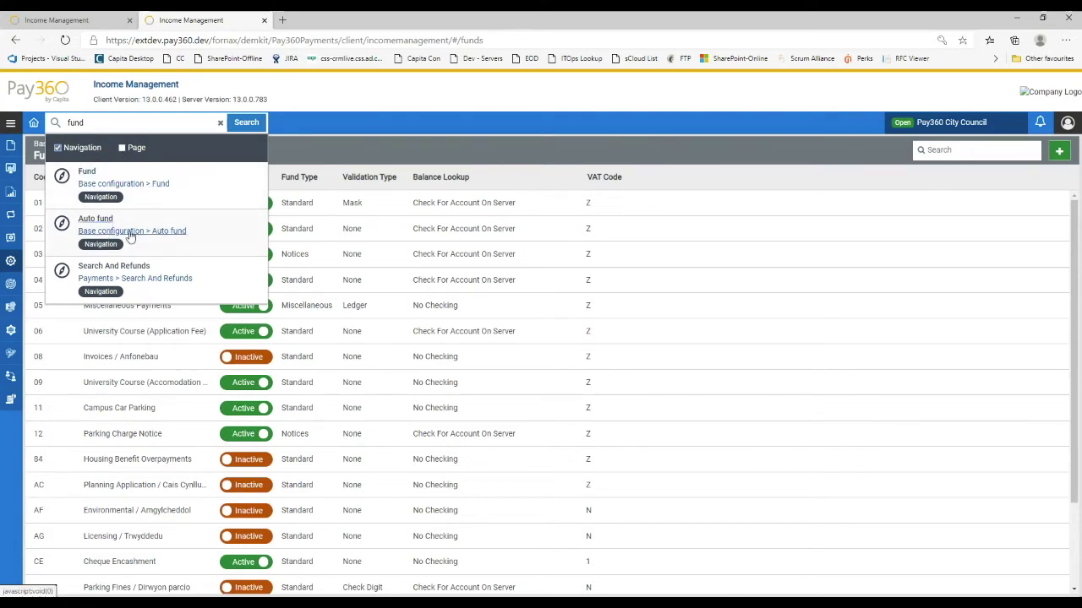
click(58, 148)
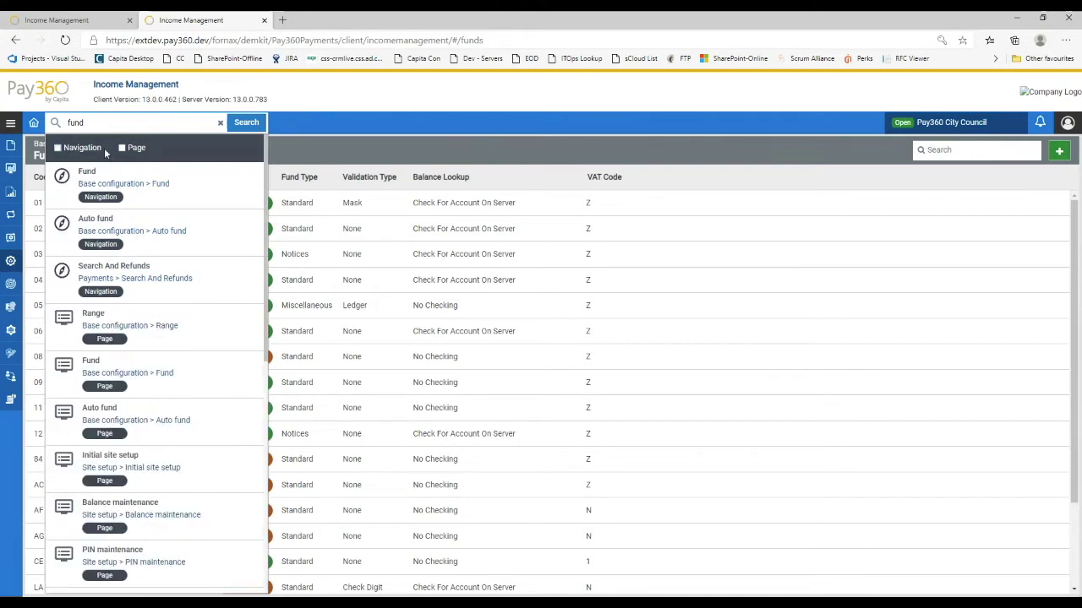
click(124, 148)
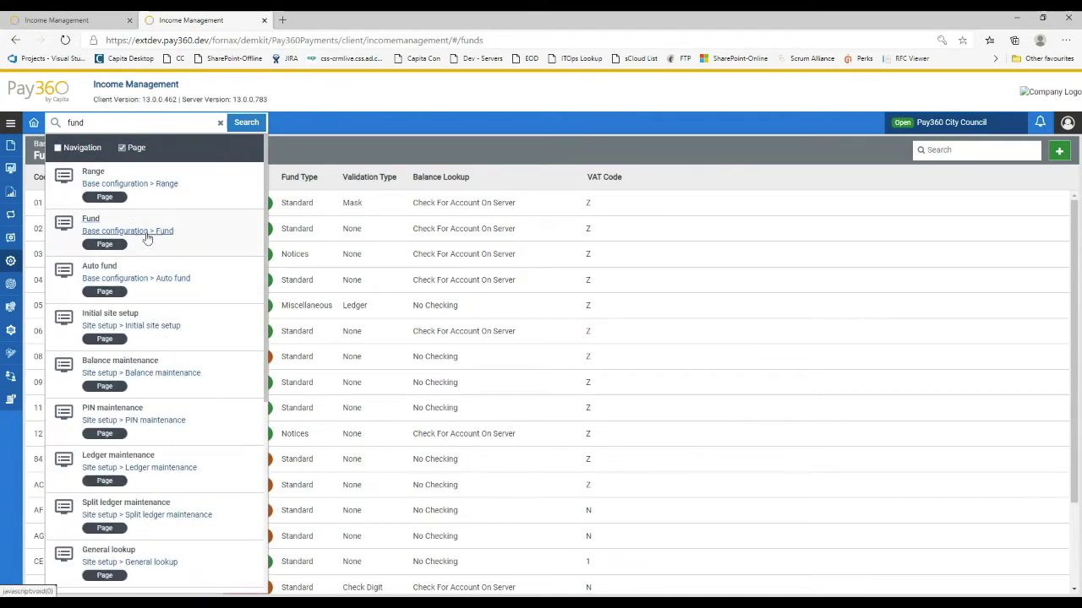
click(57, 148)
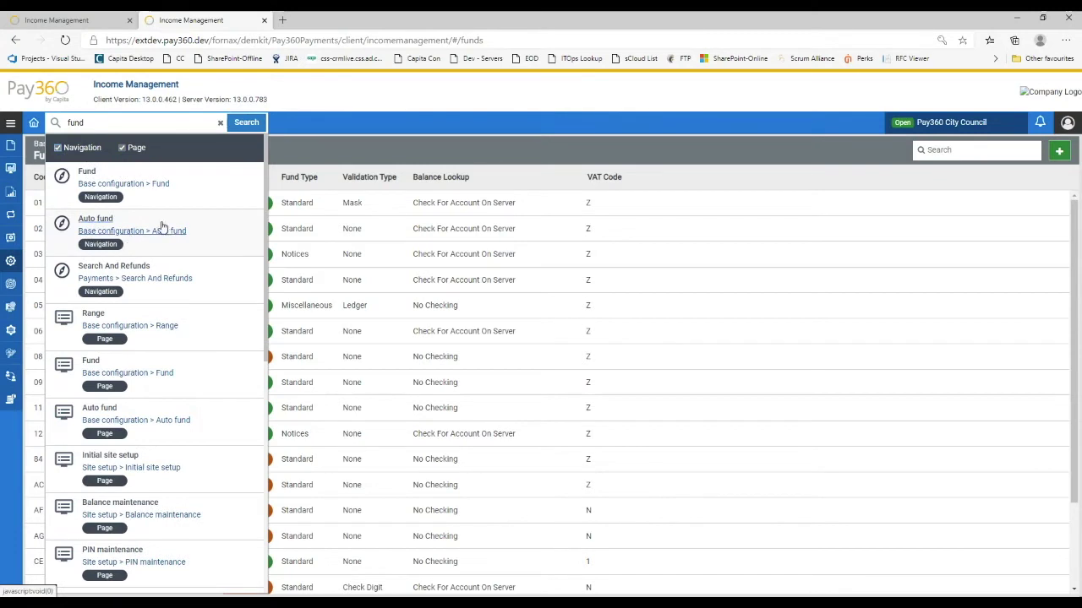
click(220, 123)
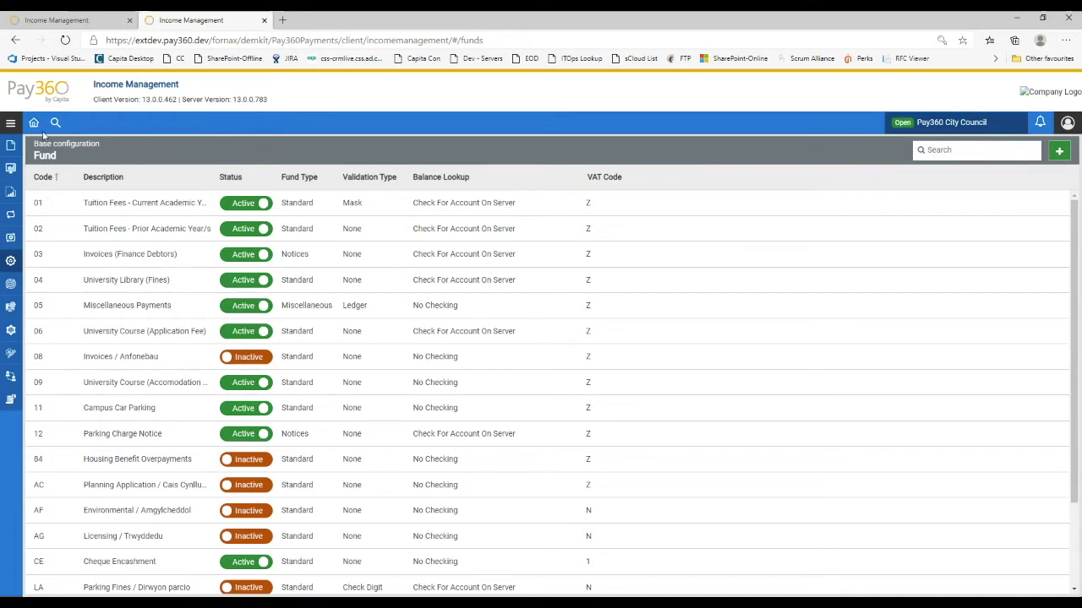
click(11, 123)
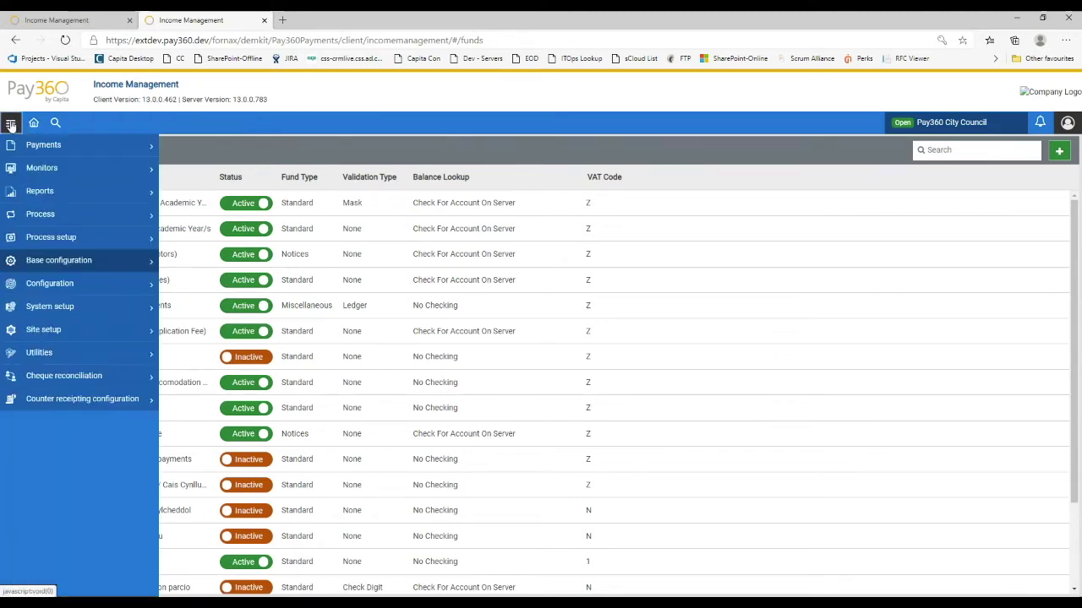
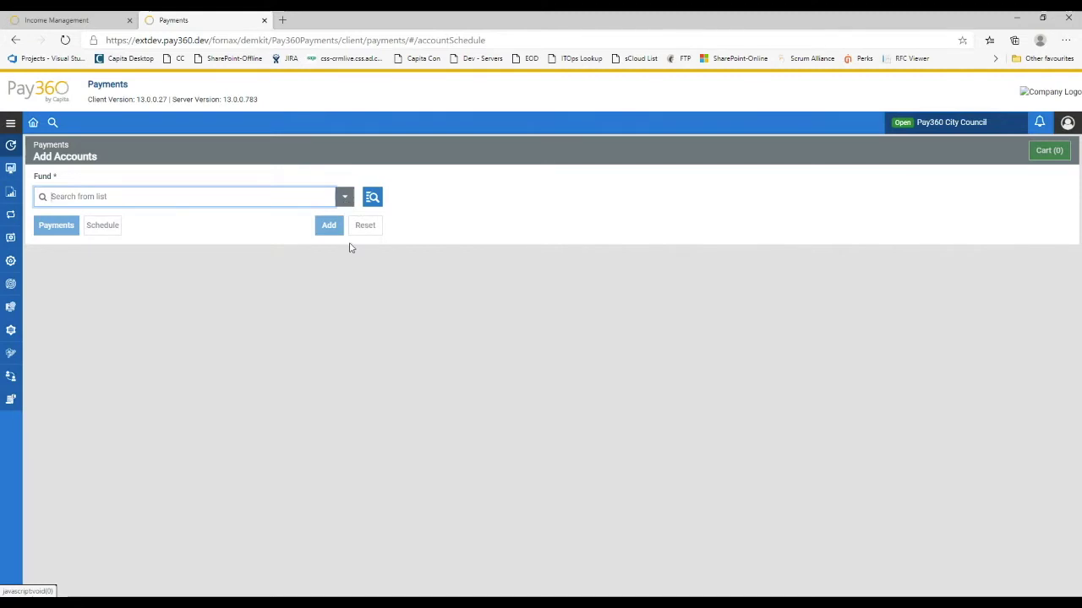
Add a 10.00 fund 01 Tuition Fees payment for the account with balance 662.76 to the cart
click(345, 197)
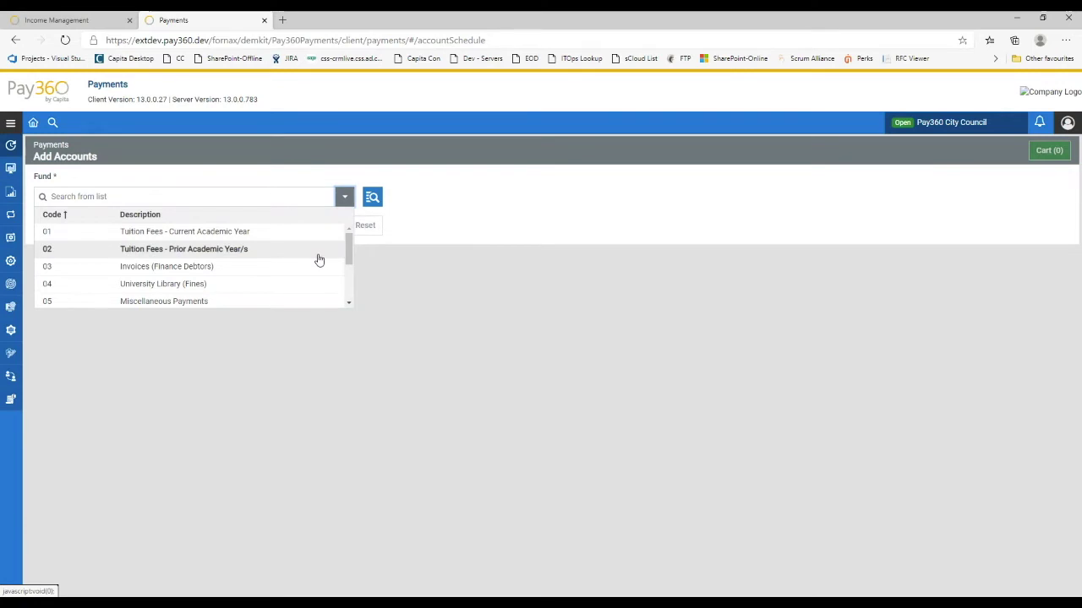
click(312, 235)
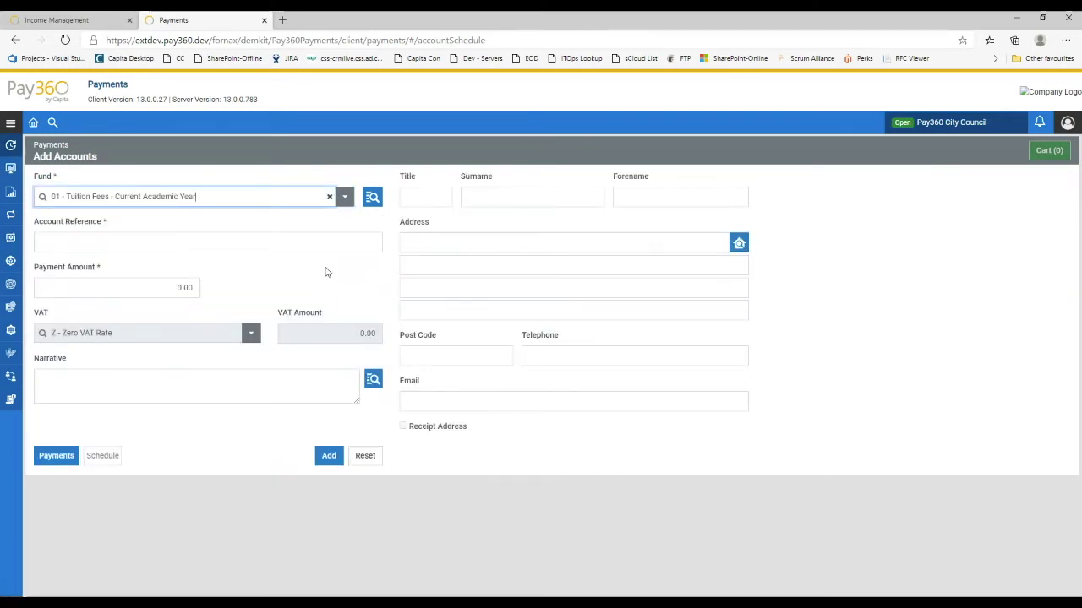
click(371, 199)
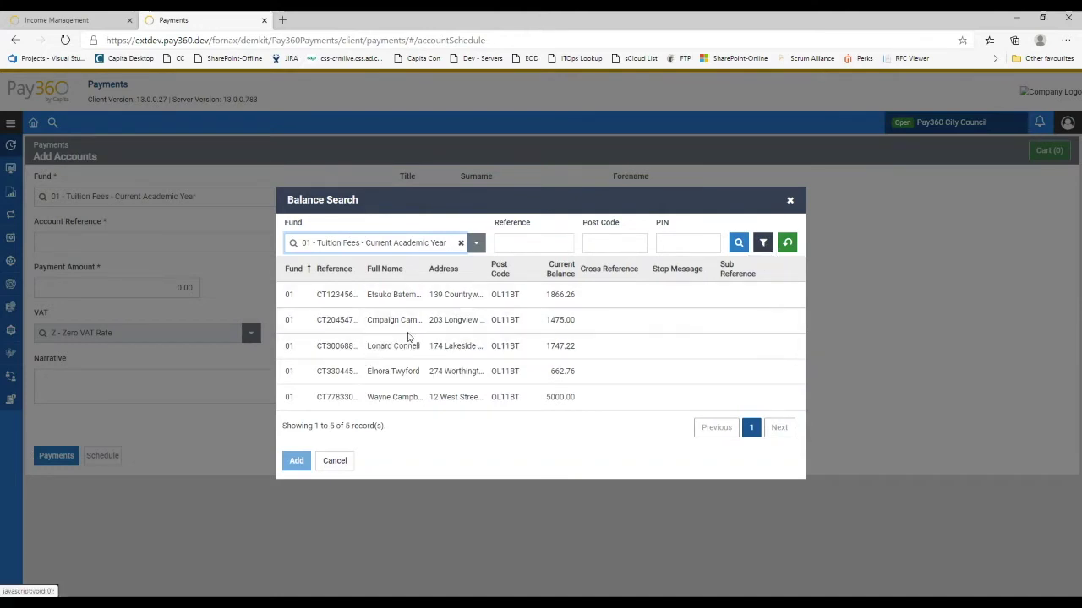
click(394, 373)
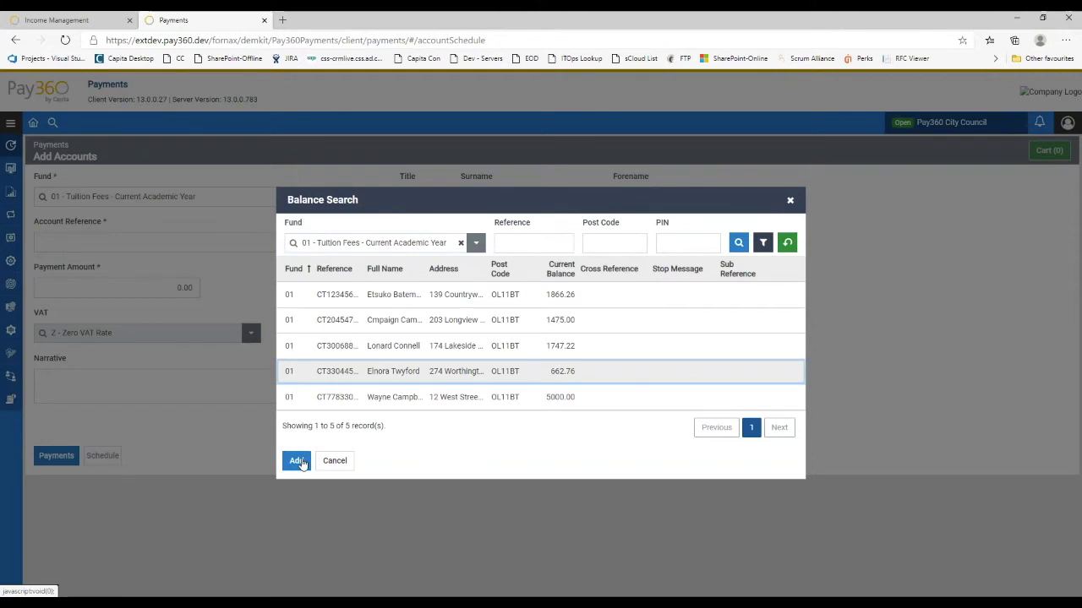
click(296, 461)
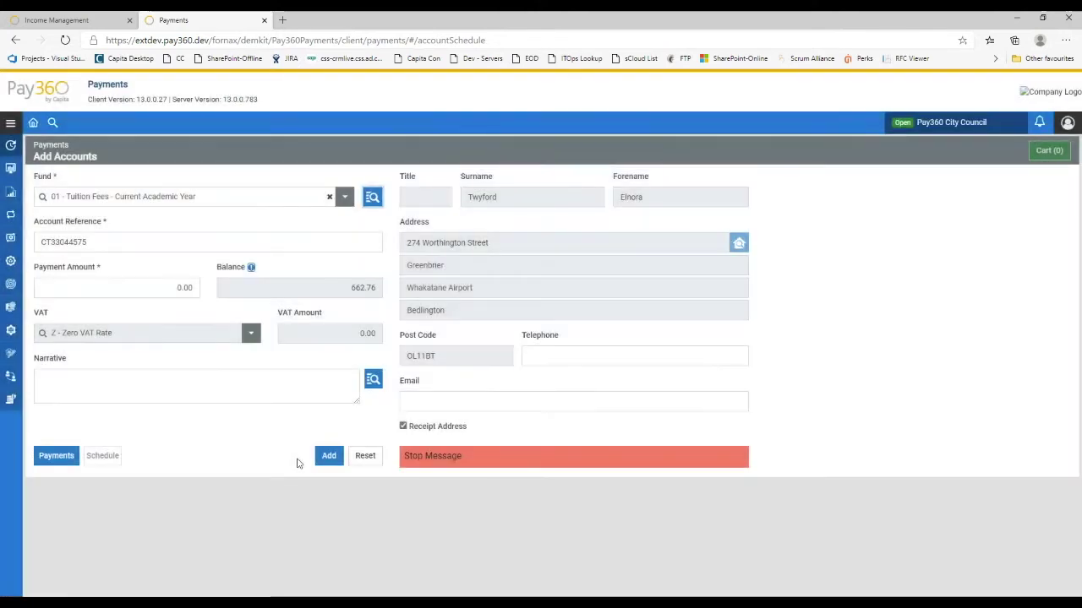
click(160, 288)
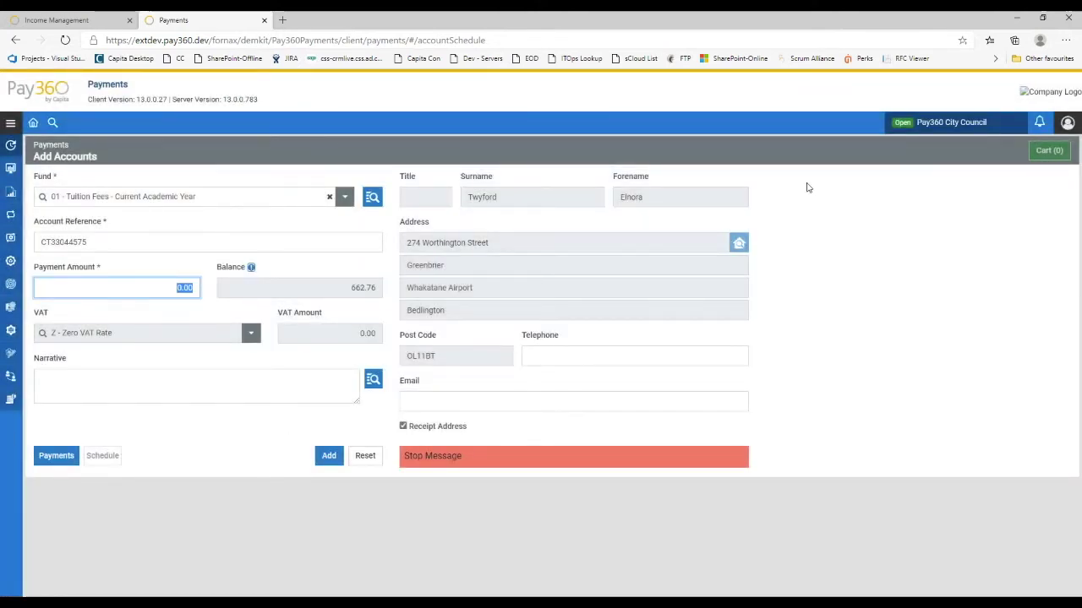
text(10.00)
click(329, 457)
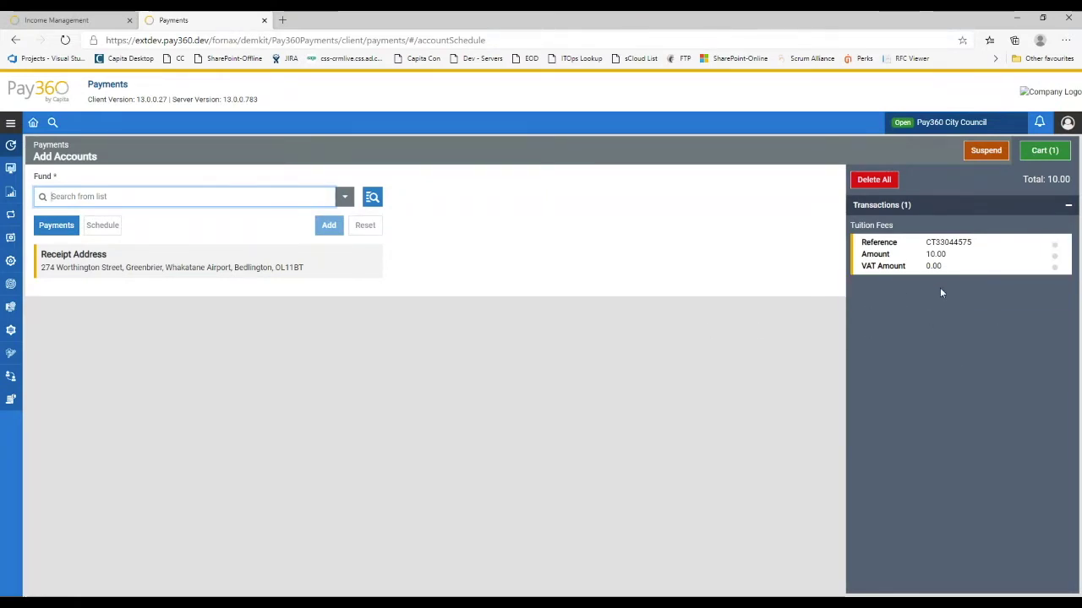
mouse_move(945, 267)
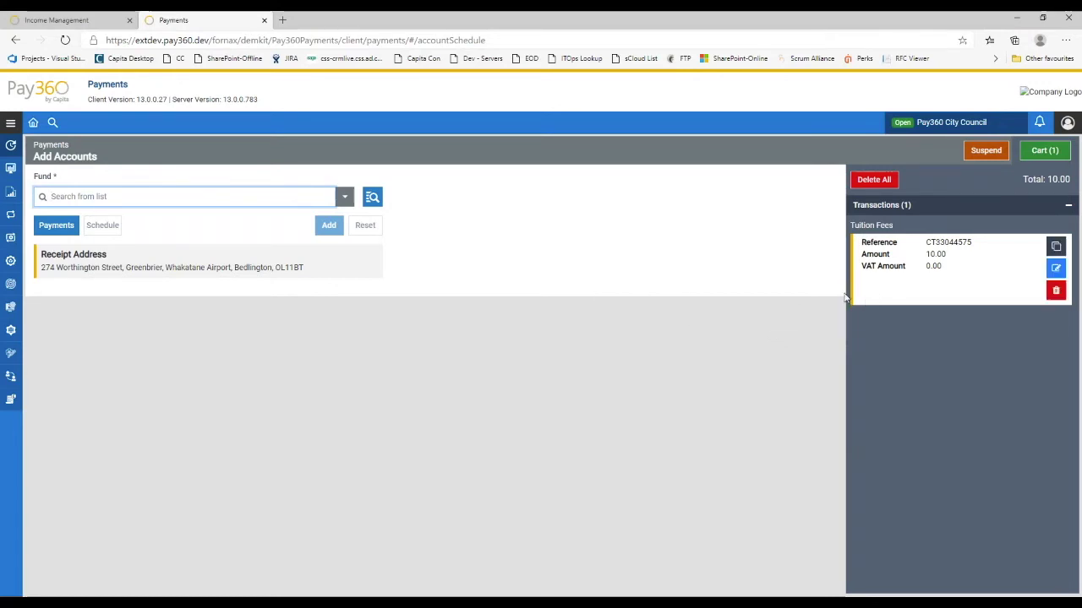
Add a 10.00 fund 01 payment for the 1,475.00-balance account, using its address as receipt address
click(345, 200)
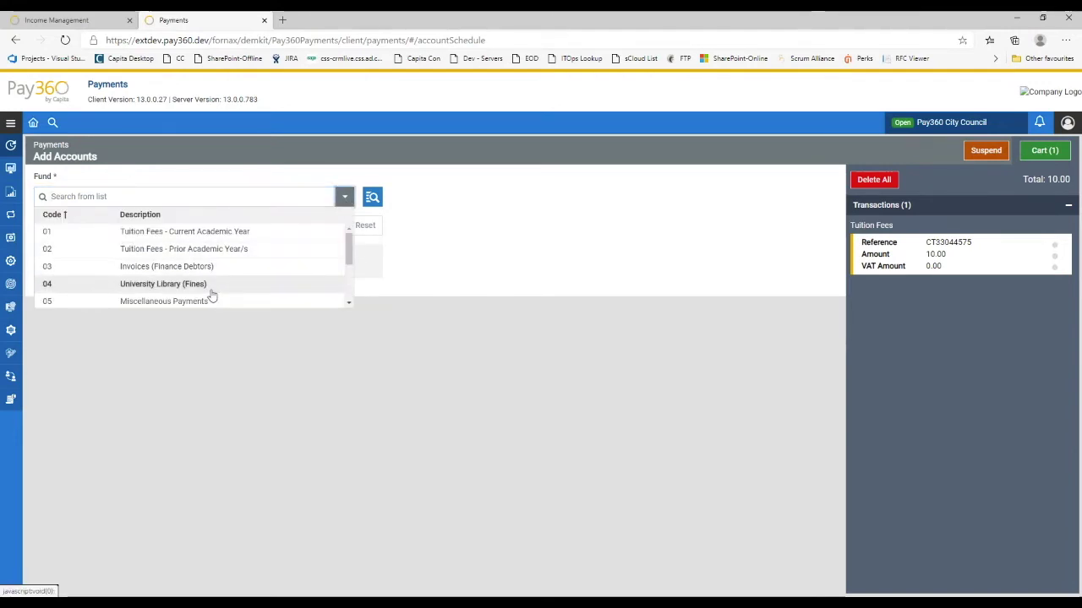
click(203, 232)
click(372, 196)
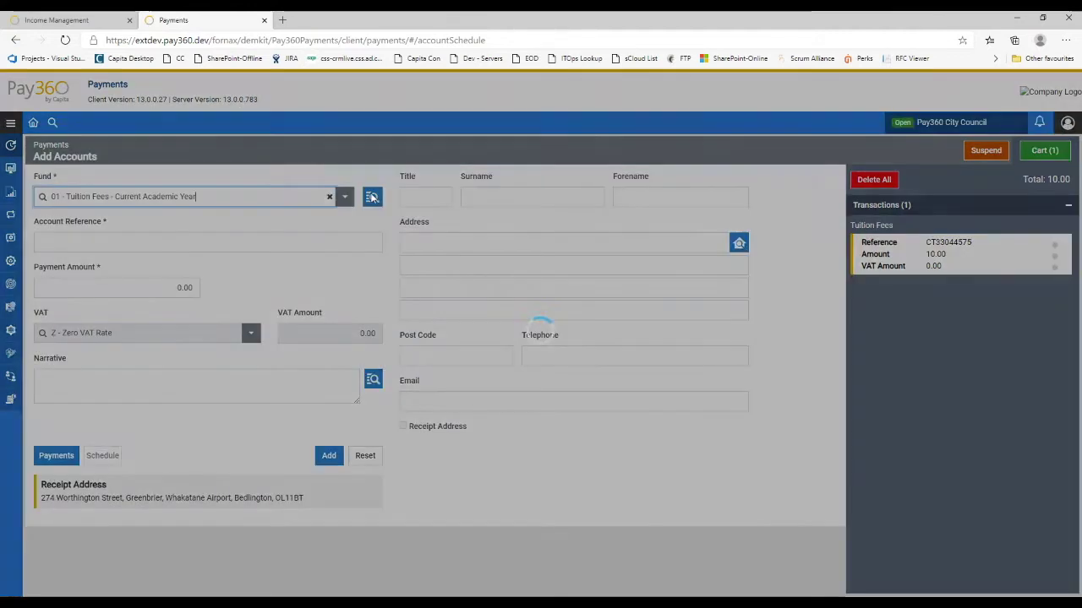
click(392, 320)
click(296, 461)
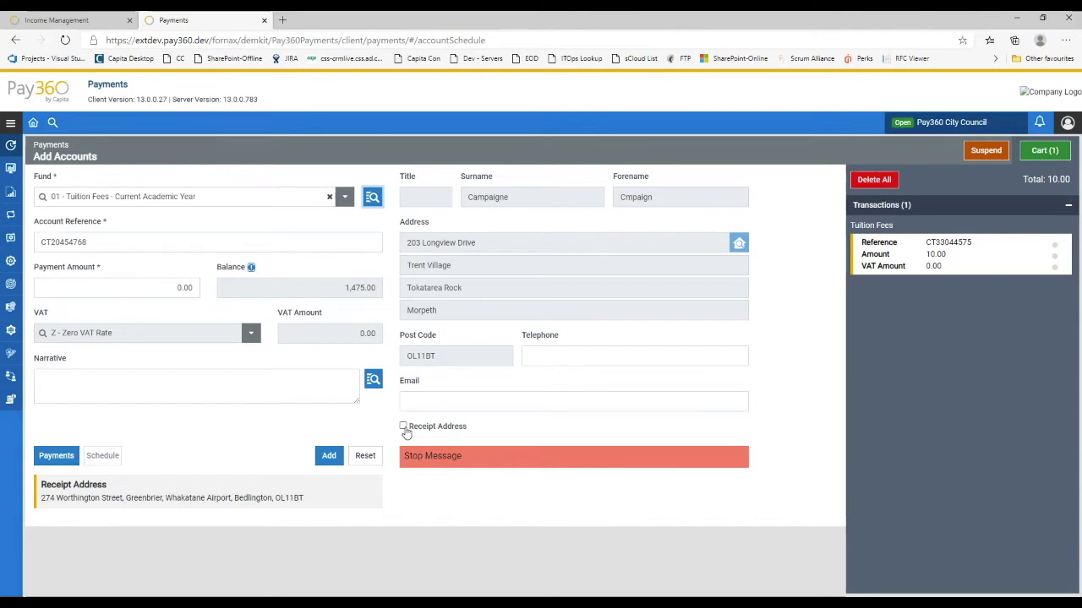
click(403, 427)
click(329, 458)
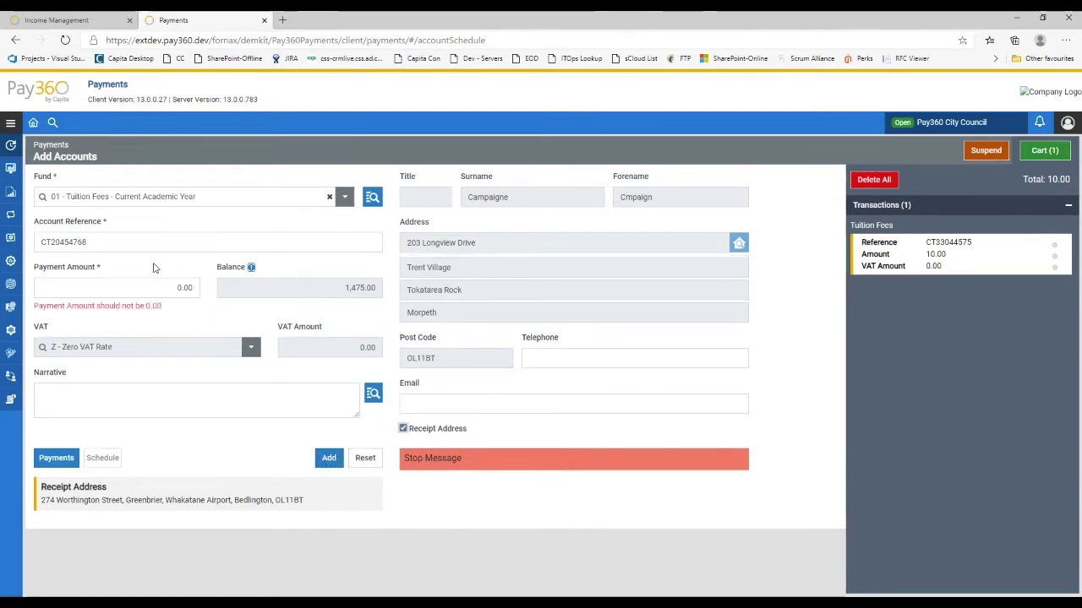
click(158, 288)
text(10)
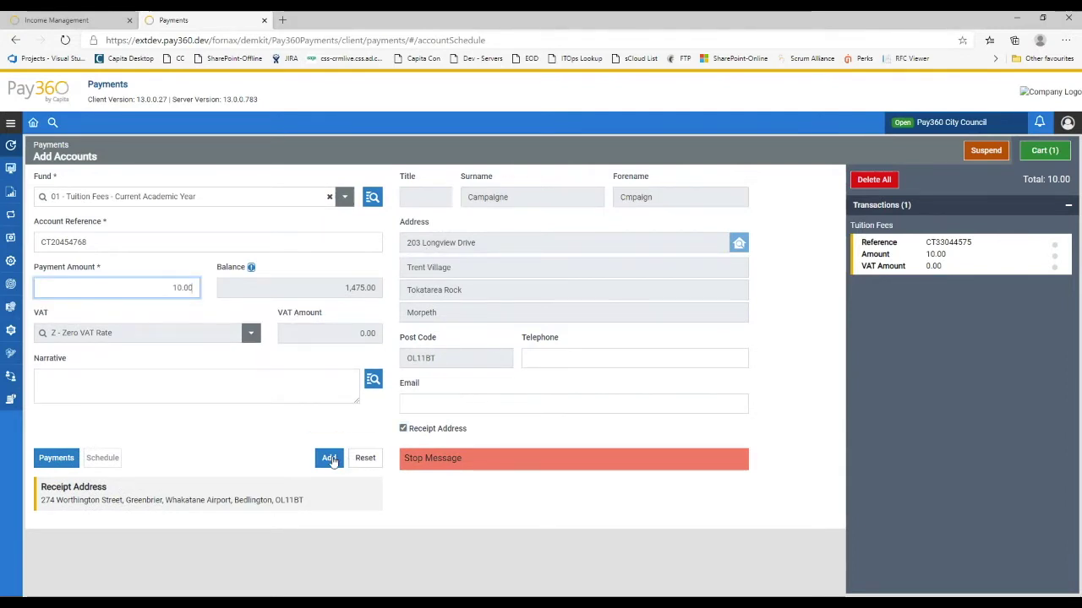
click(330, 458)
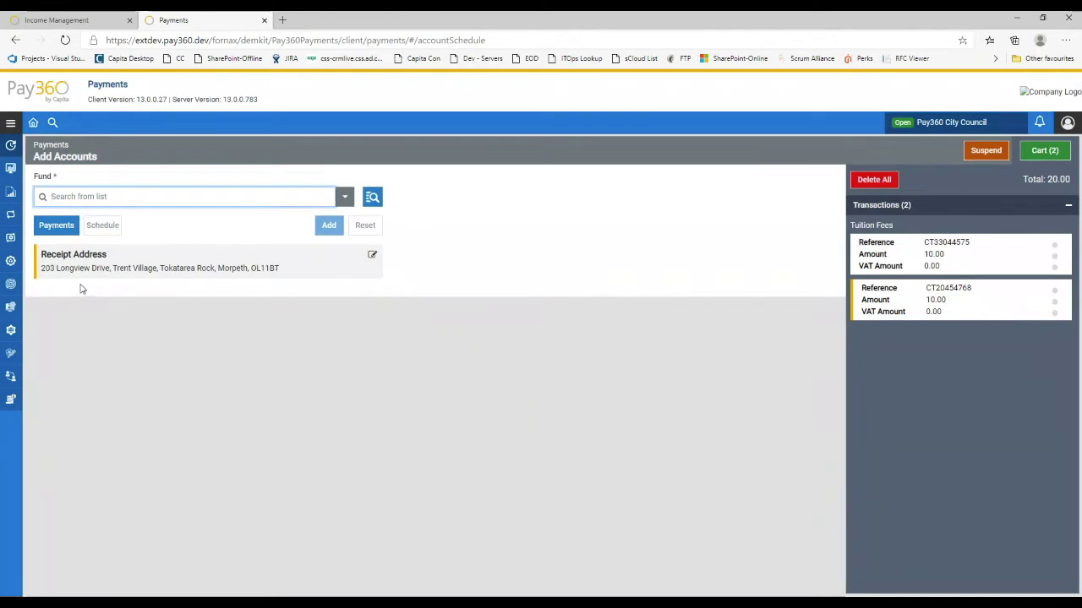
drag(42, 271, 285, 275)
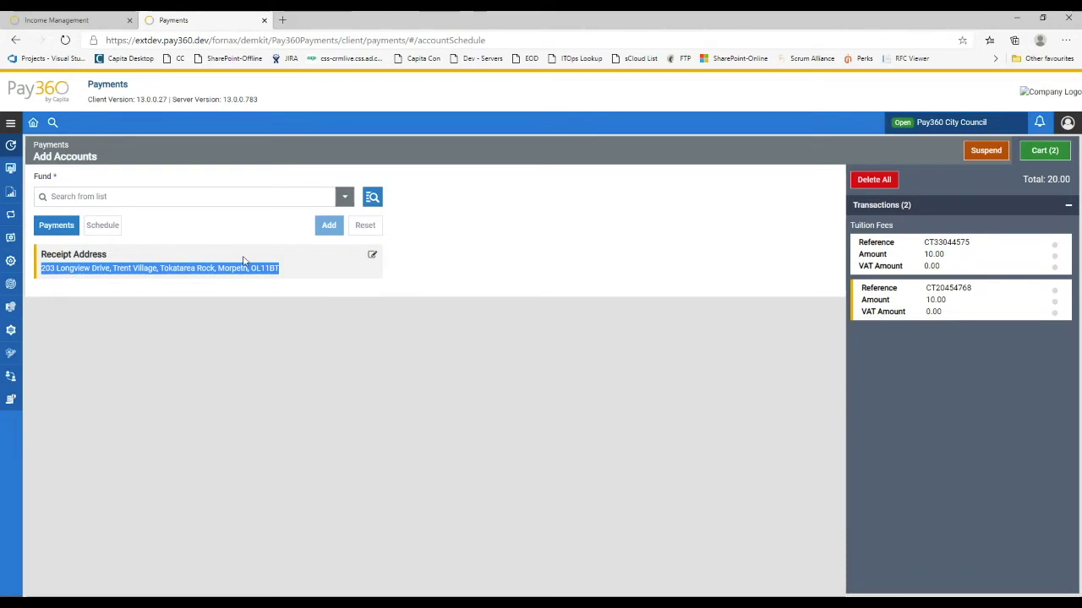
Take 10.00 in cash toward the 20.00 cart total
mouse_move(882, 309)
mouse_move(864, 327)
click(59, 230)
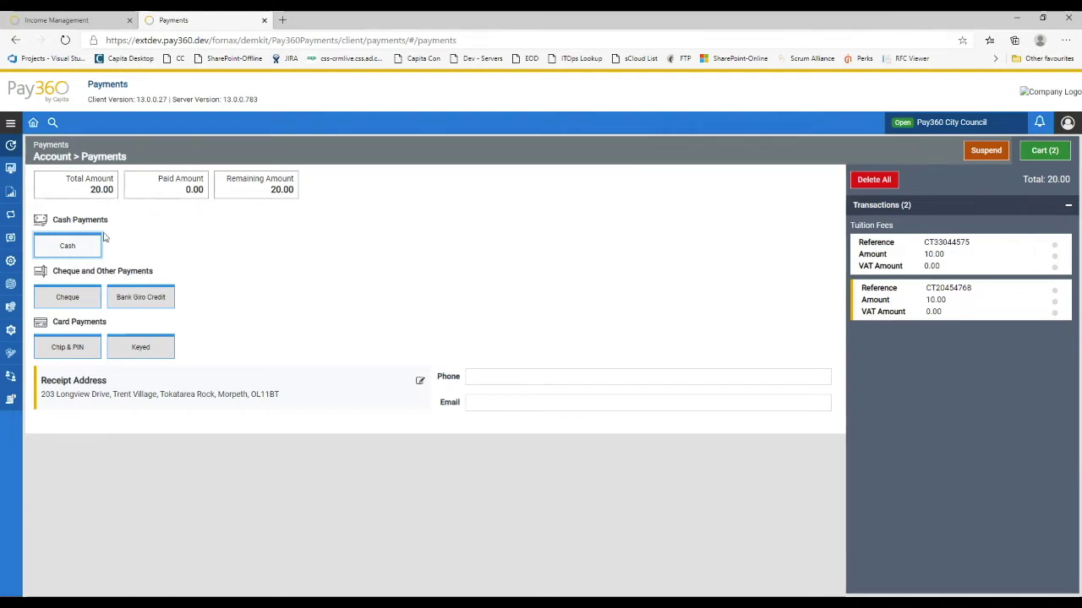
click(75, 247)
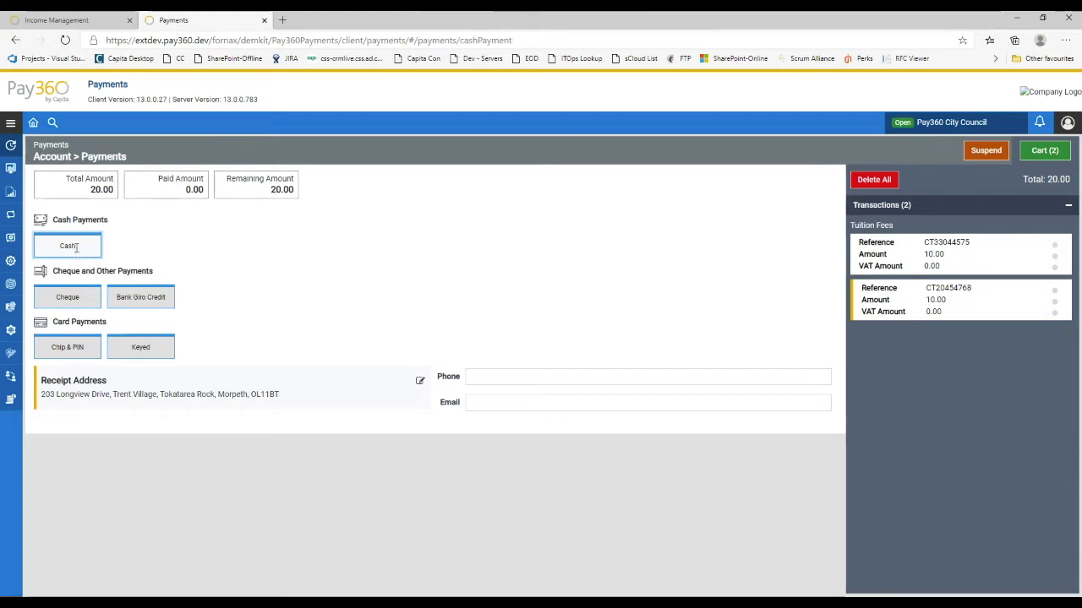
text(10)
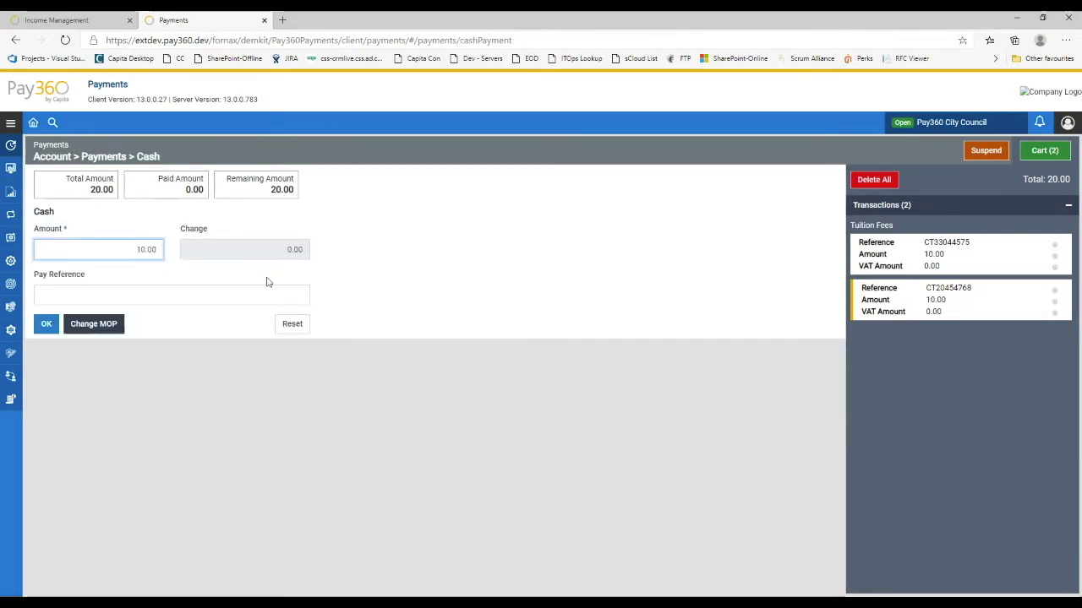
click(45, 325)
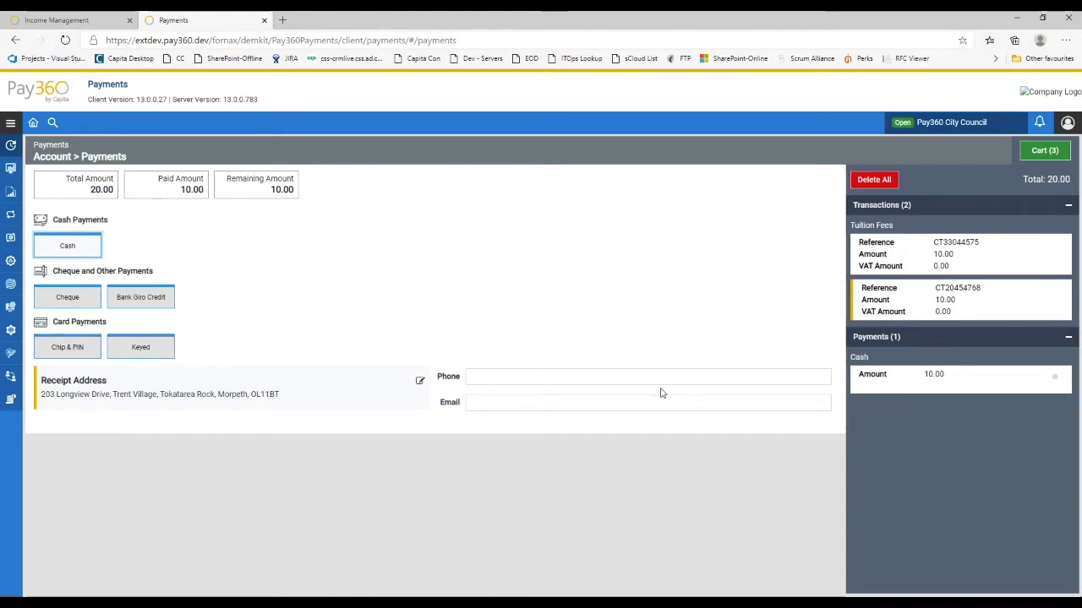
mouse_move(936, 382)
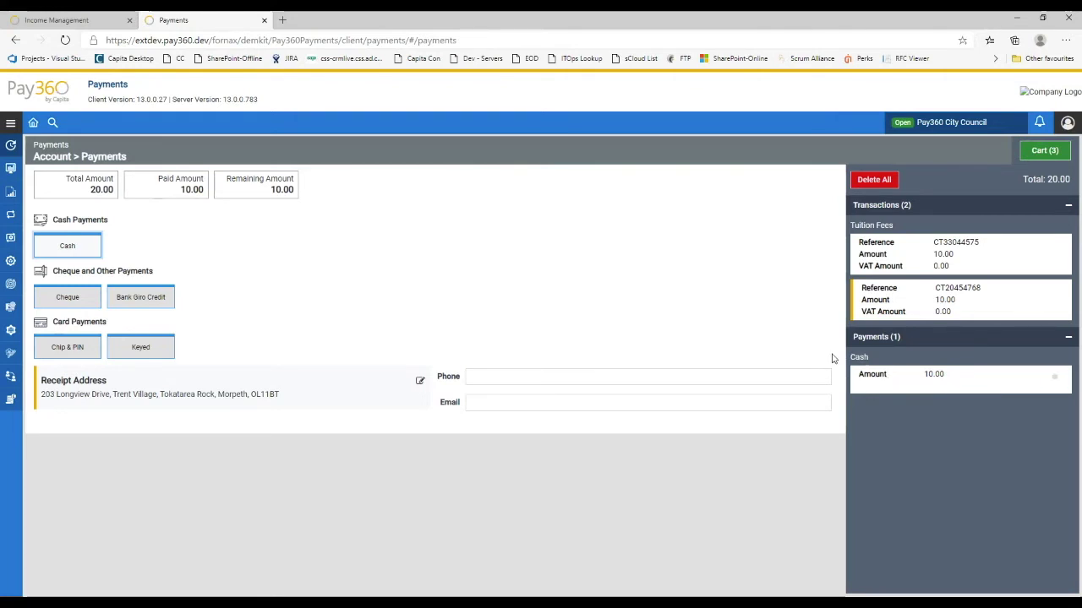
Pay the remaining 10.00 by cheque to post the transaction
click(67, 297)
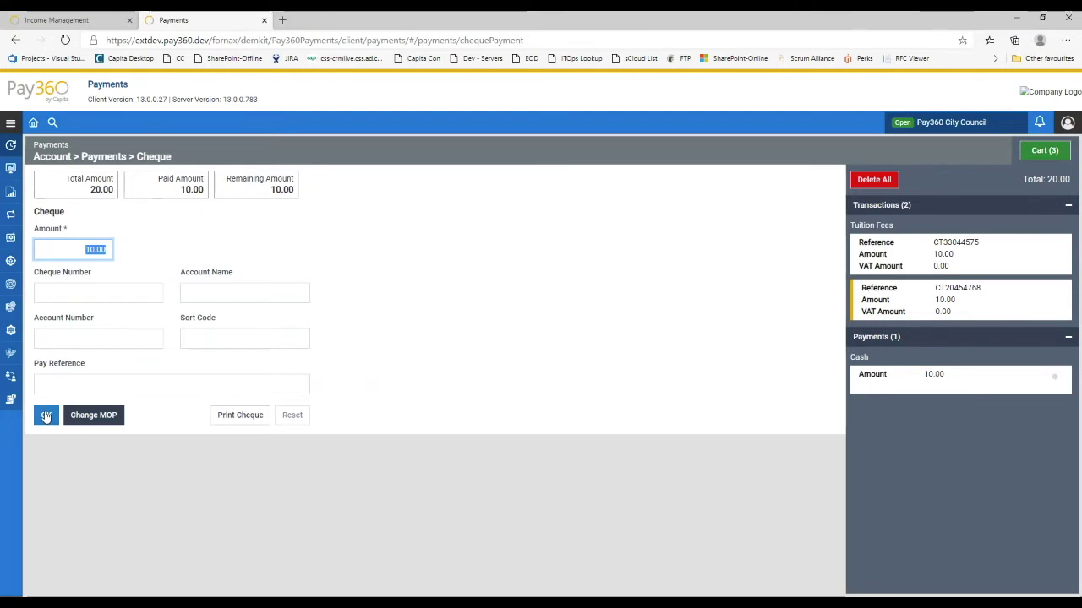
click(47, 417)
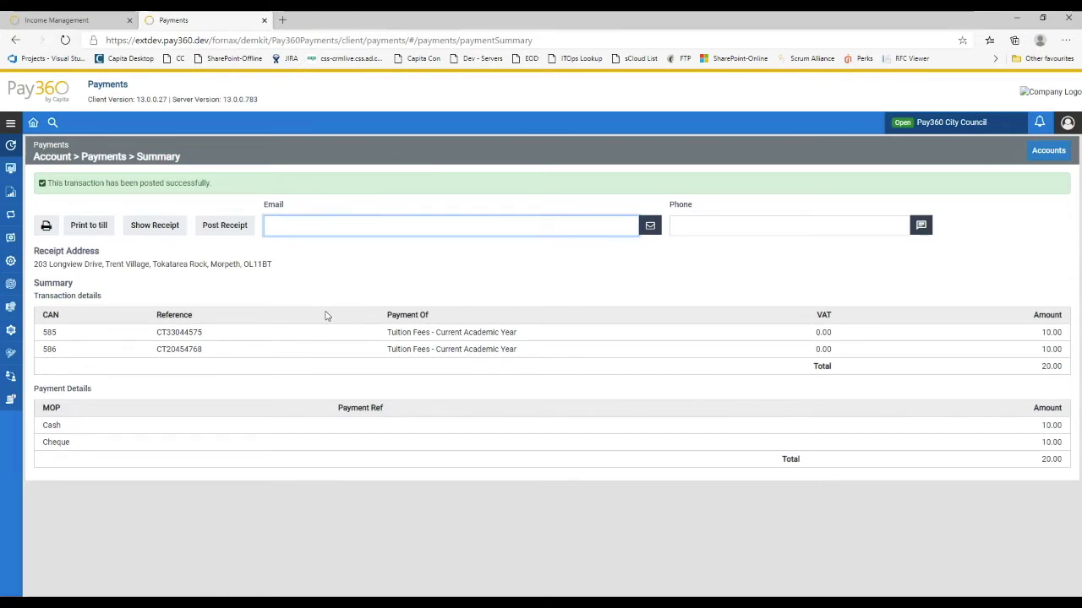
click(10, 123)
Go to Search and Refunds and select the starting group number value
click(61, 152)
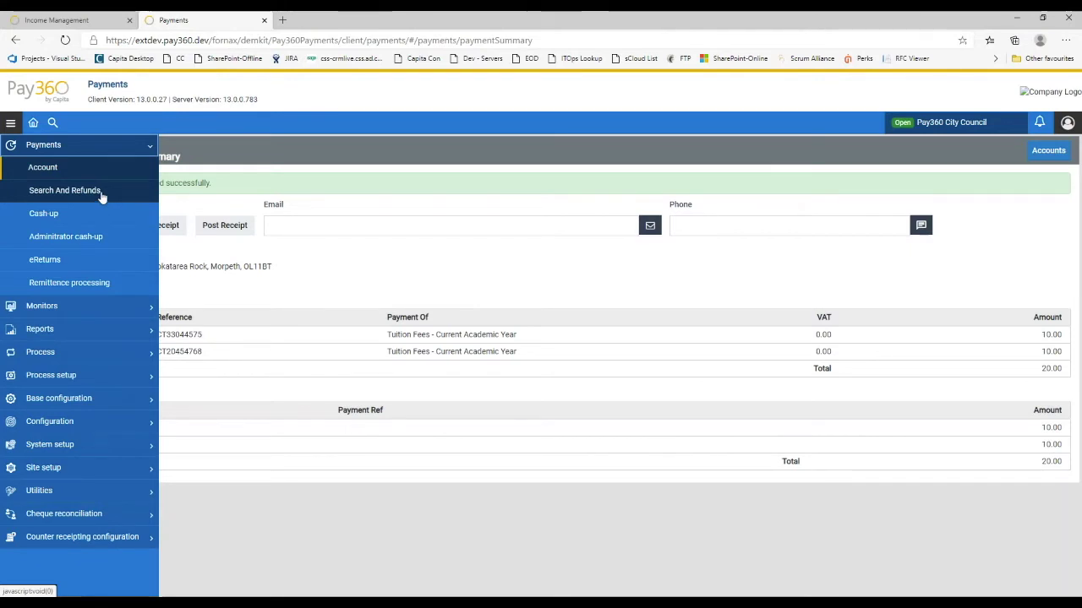
click(60, 193)
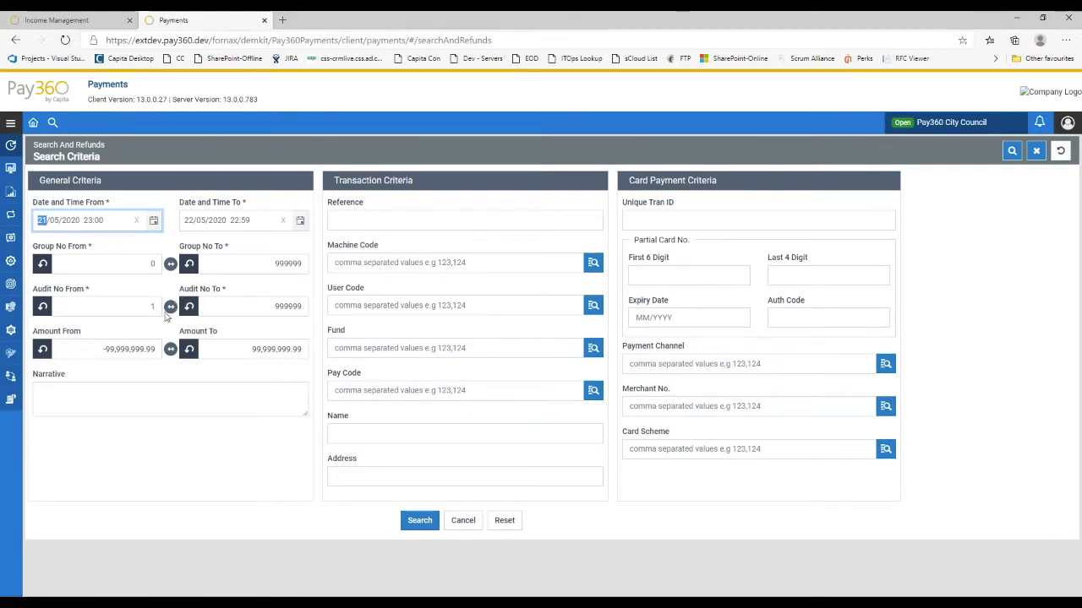
click(133, 264)
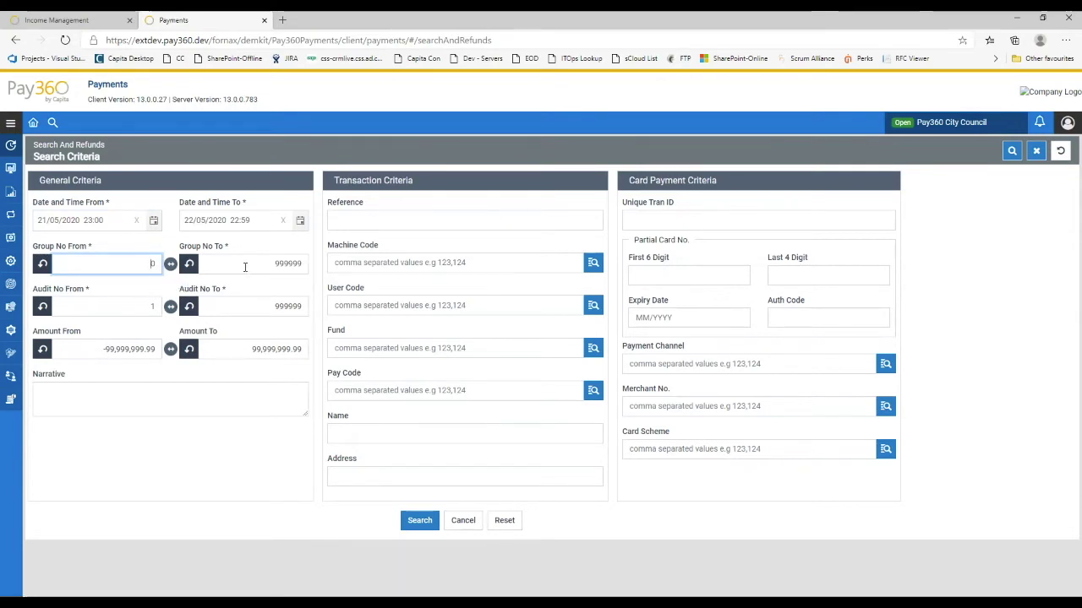
double_click(152, 263)
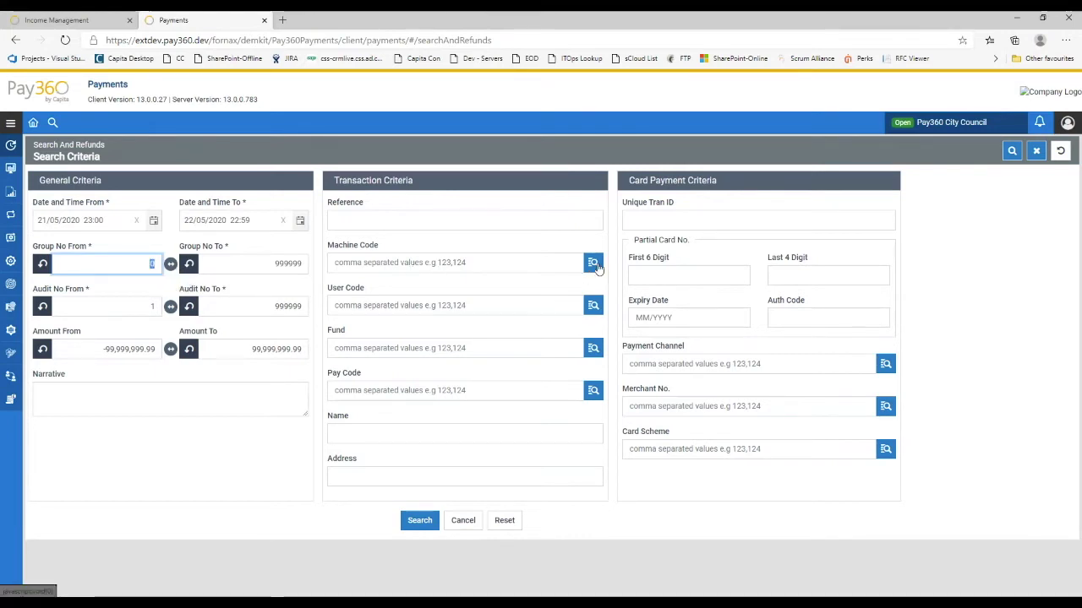
Enter 444444 as the card's first six digits, then clear it and run the search
click(685, 272)
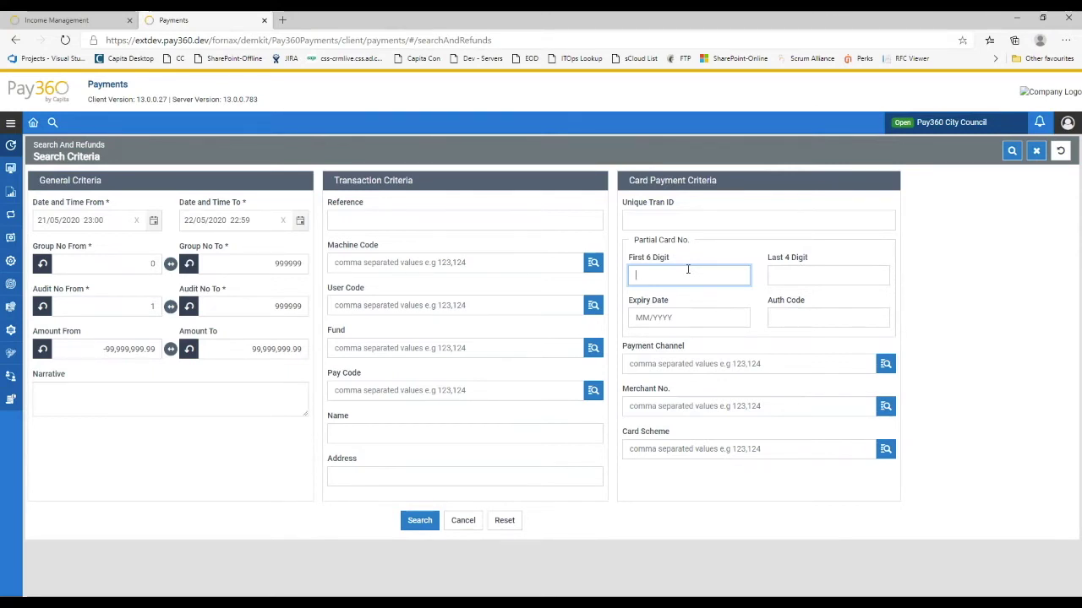
text(444444)
key(Tab)
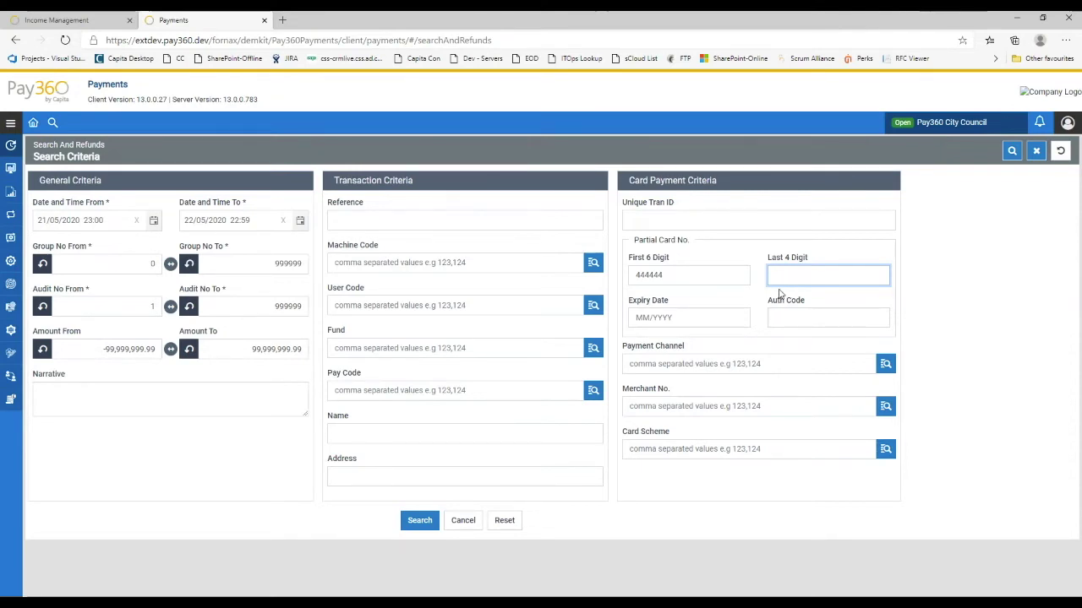
key(shift+Tab)
key(BackSpace)
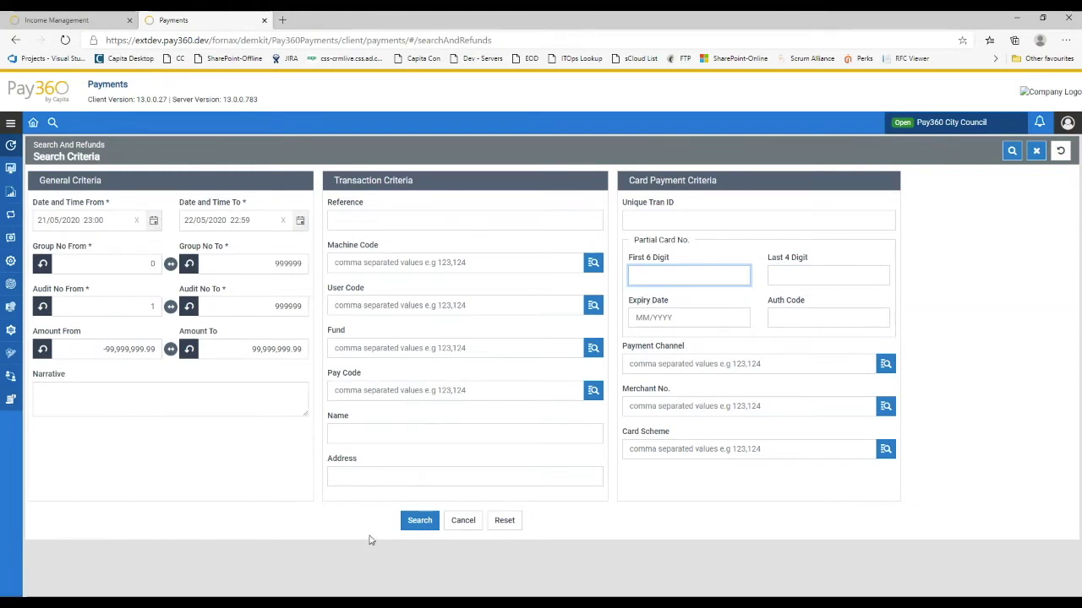
click(410, 524)
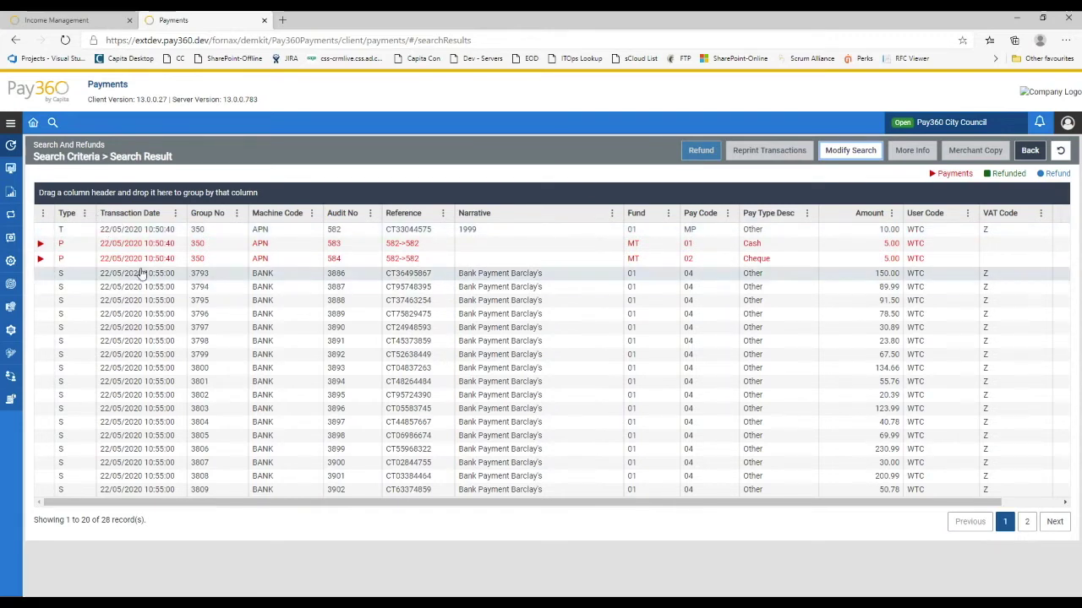
Show the actions menu for the top 10.00 transaction paid 5.00 cash and 5.00 cheque
right_click(73, 233)
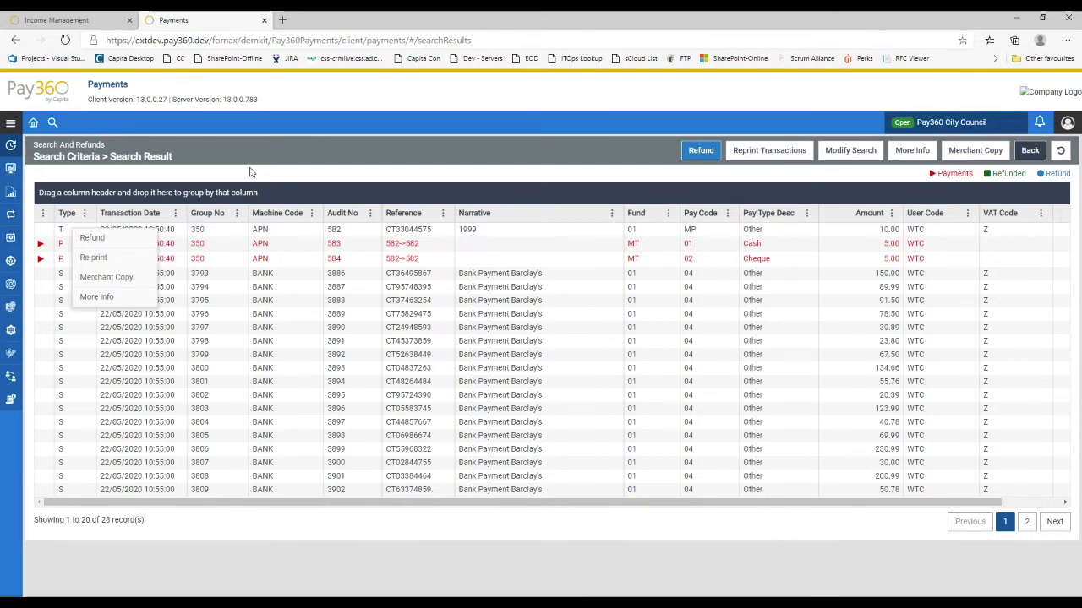
click(91, 298)
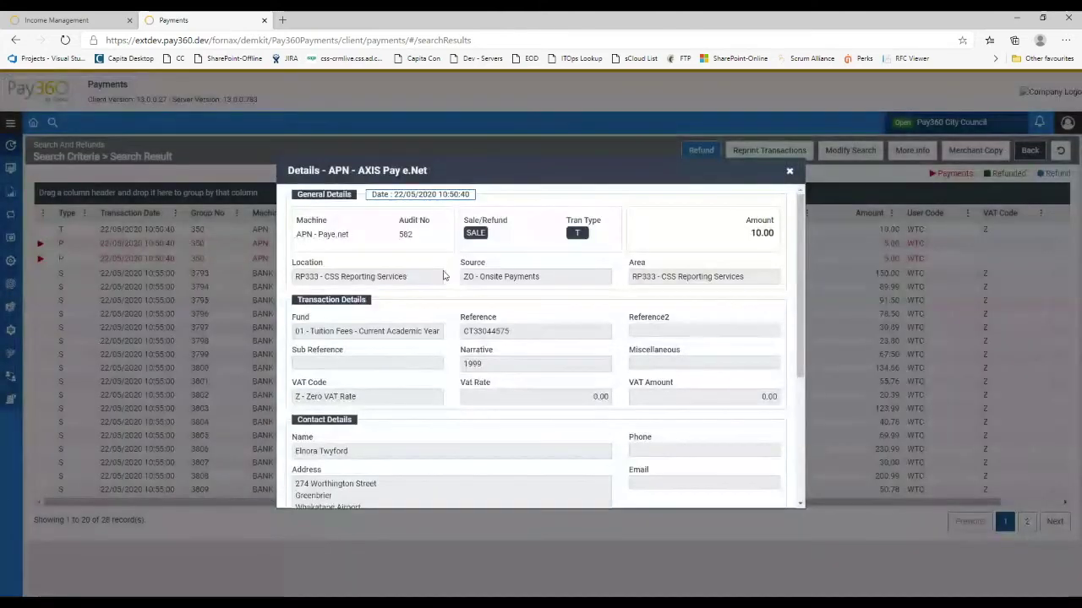
drag(304, 234, 507, 221)
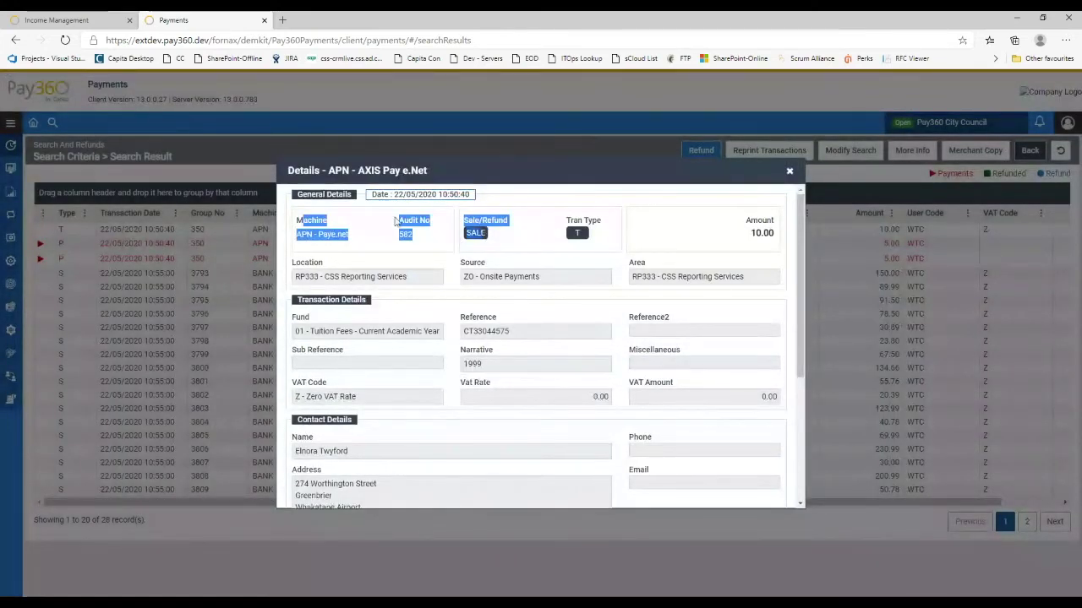
click(360, 234)
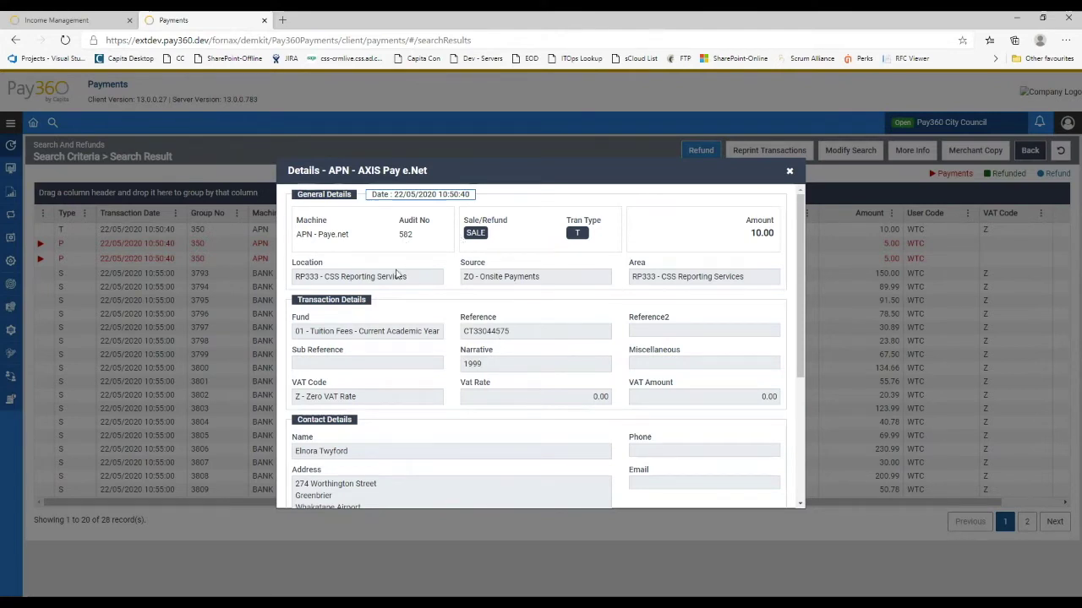
scroll(397, 302, down, 1)
scroll(397, 303, down, 1)
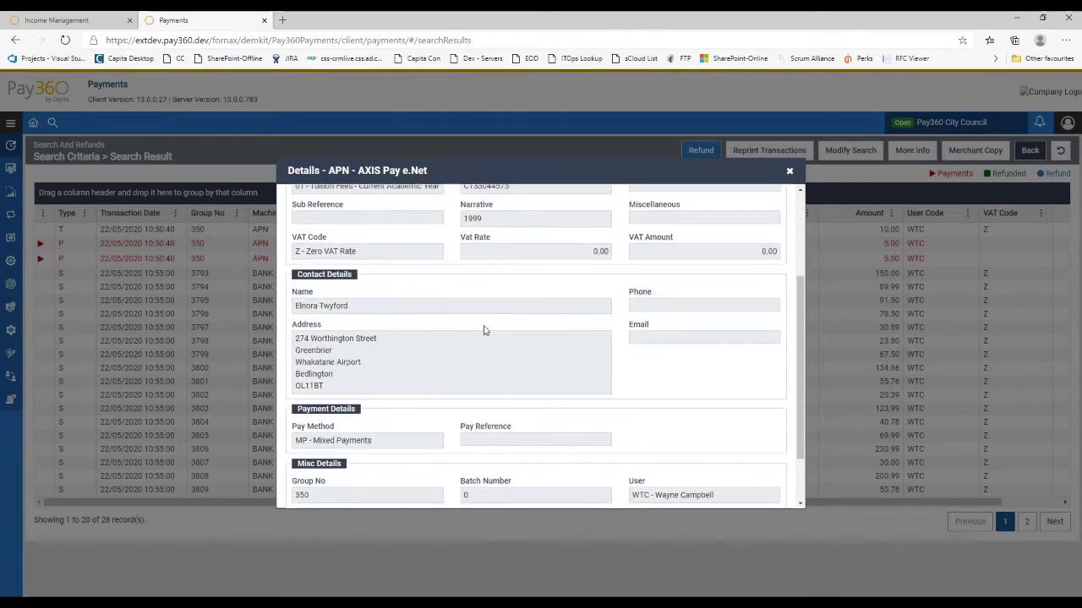
scroll(484, 331, down, 1)
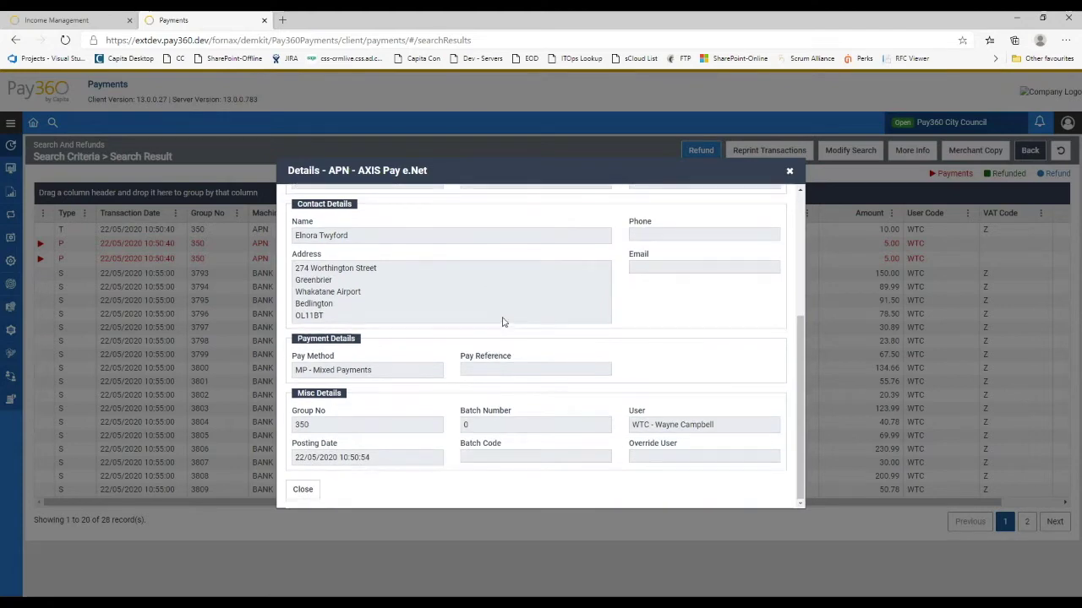
click(303, 489)
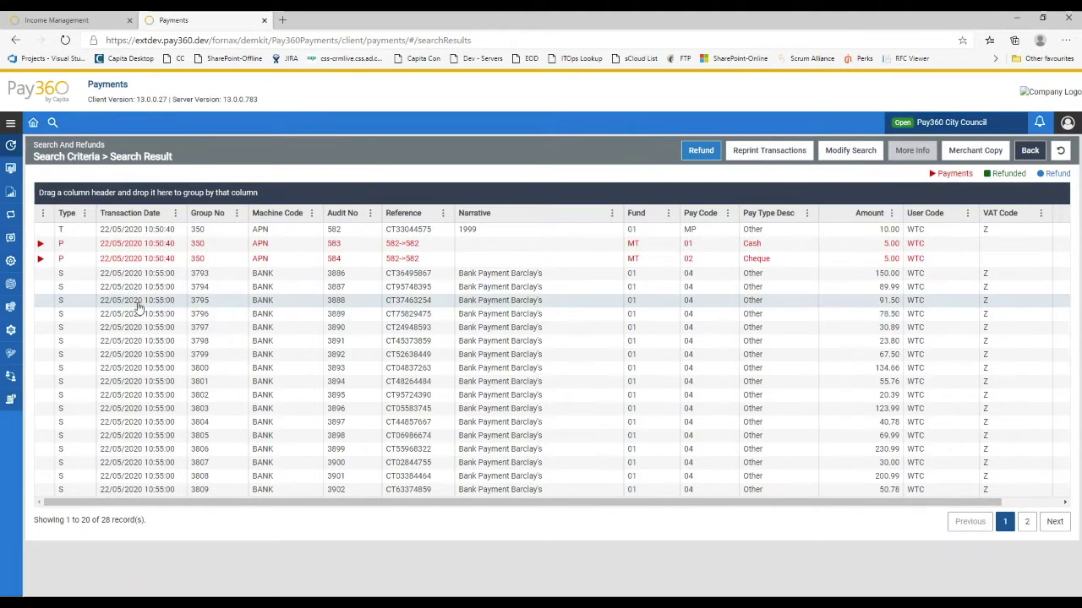
click(174, 215)
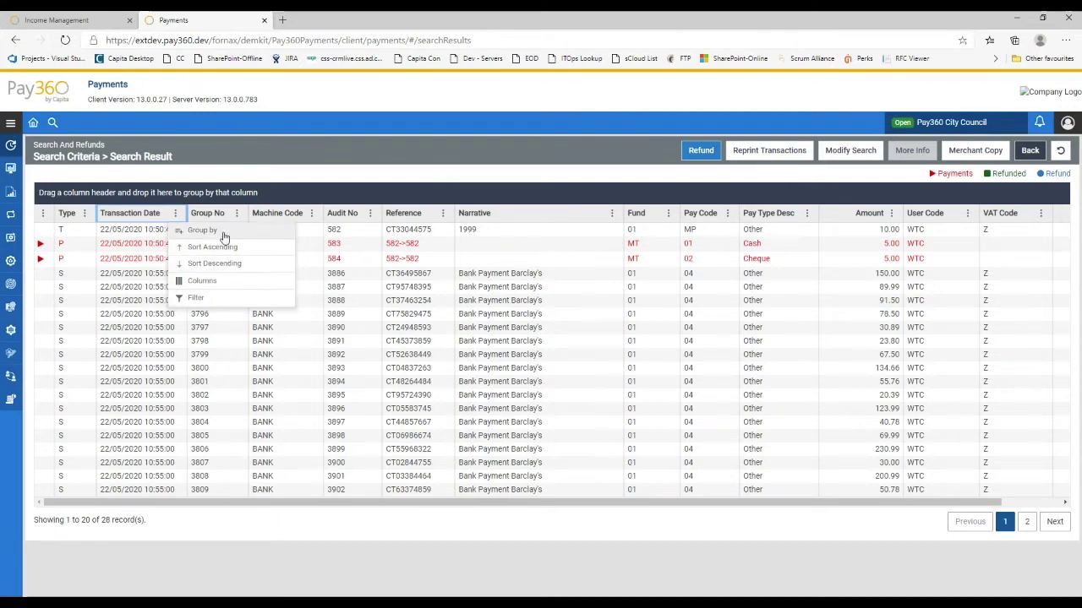
click(218, 304)
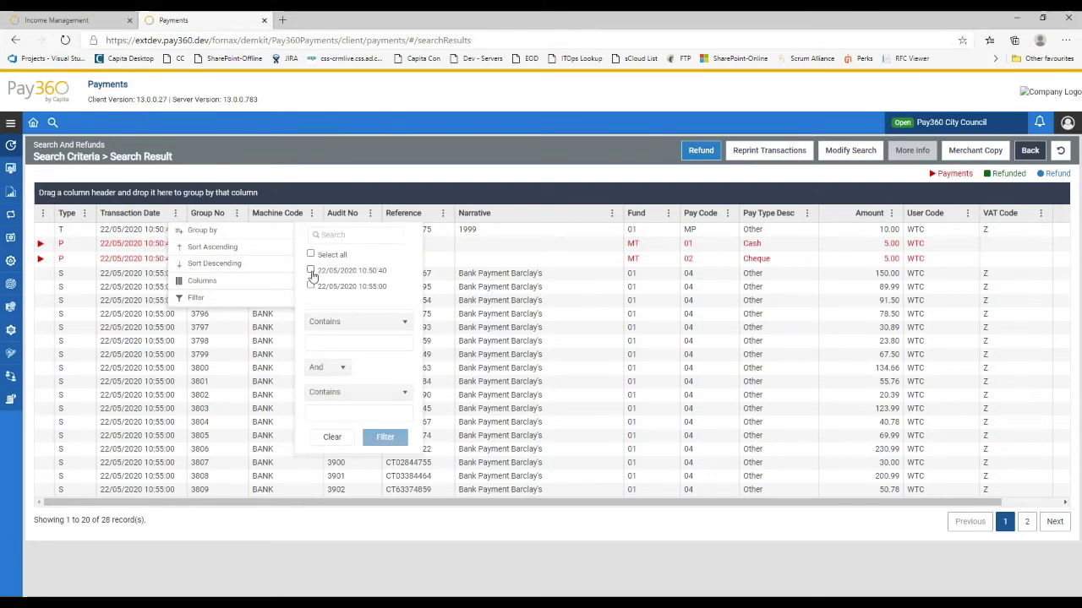
click(310, 271)
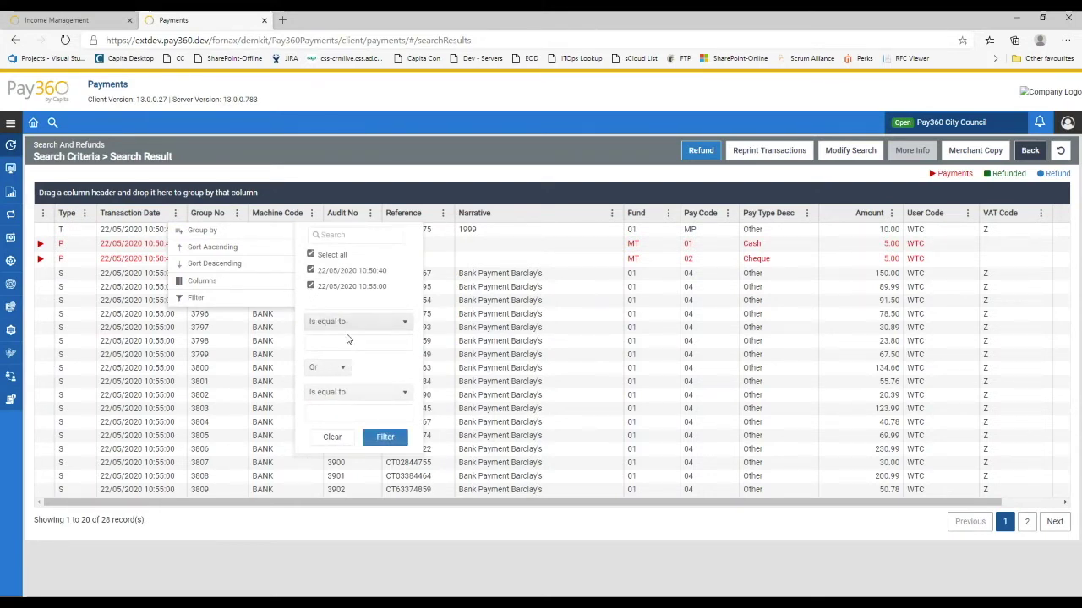
click(310, 269)
click(310, 269)
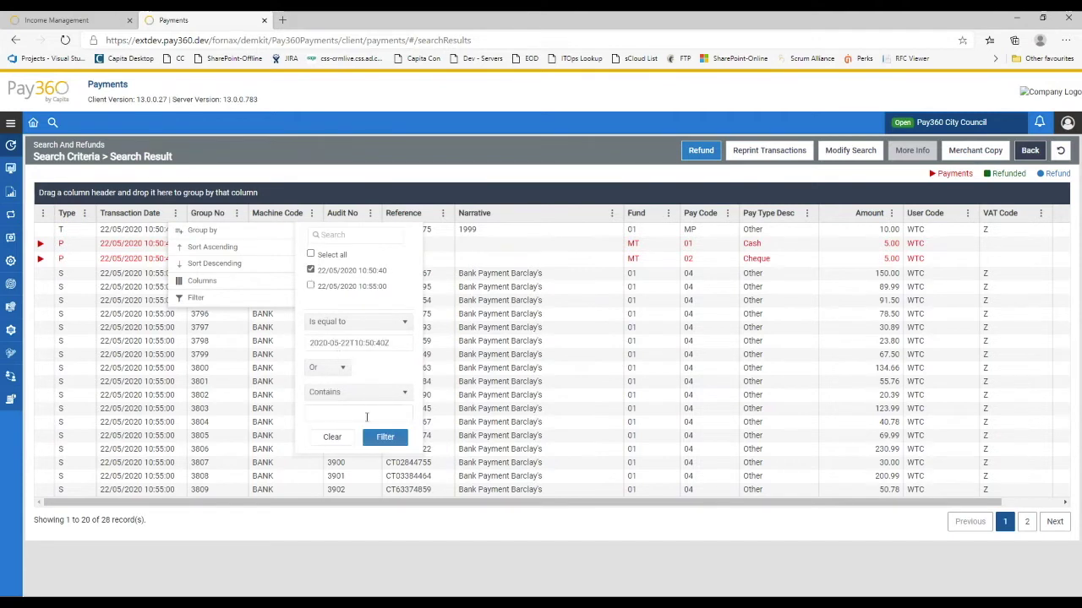
click(384, 438)
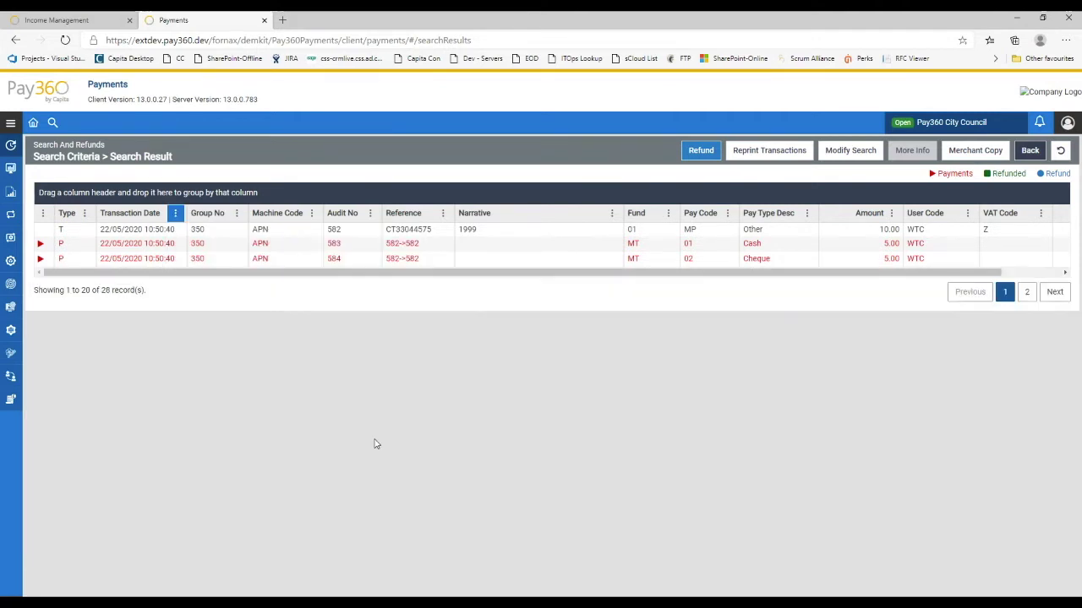
click(174, 216)
mouse_move(196, 298)
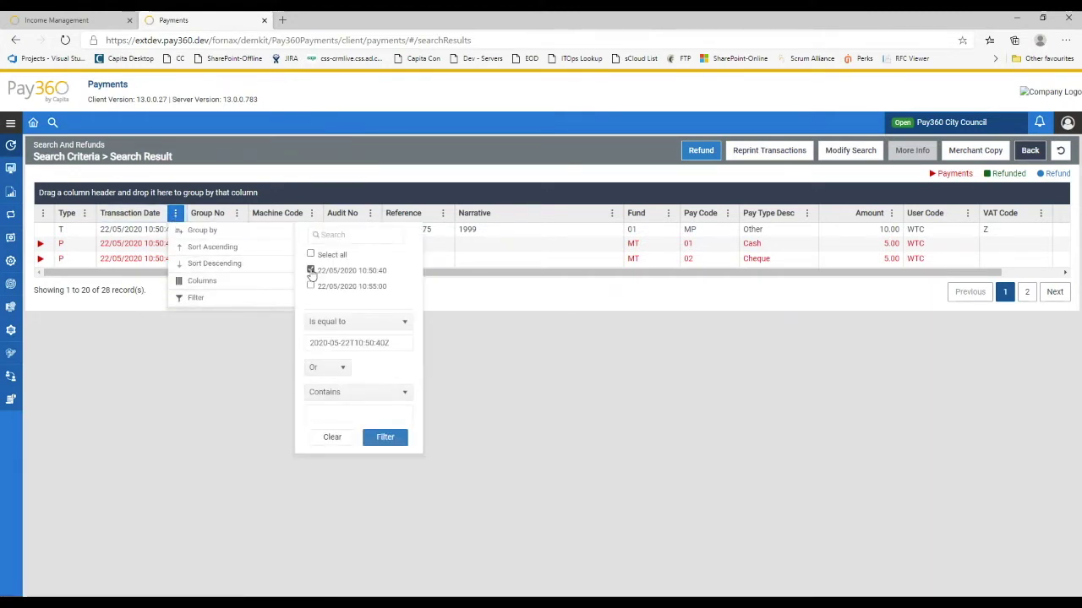
click(332, 438)
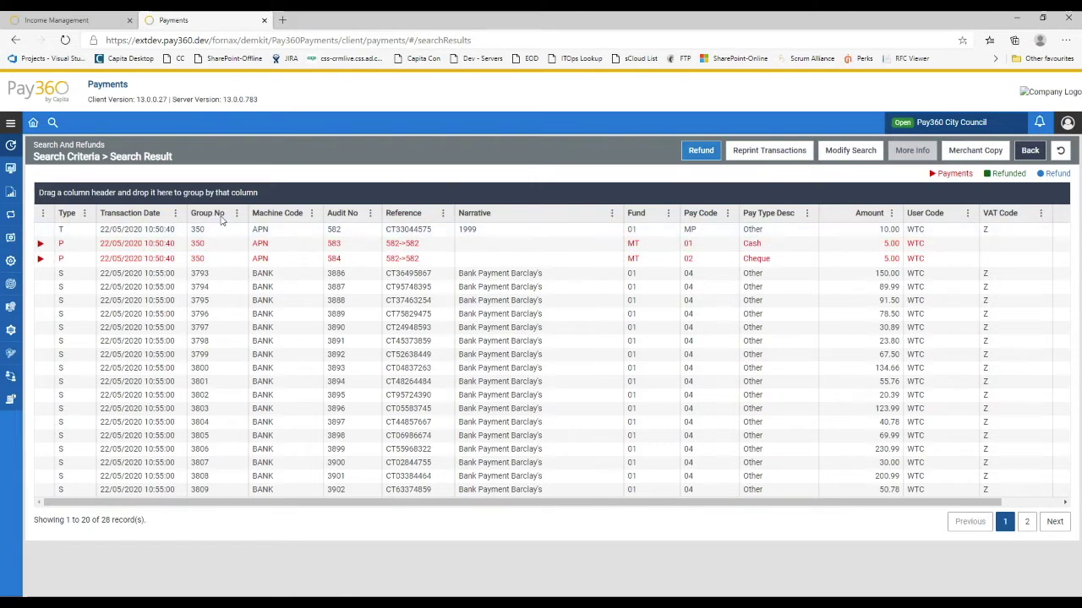
Group the search results by Group No, then remove that grouping
click(221, 216)
drag(220, 217, 71, 191)
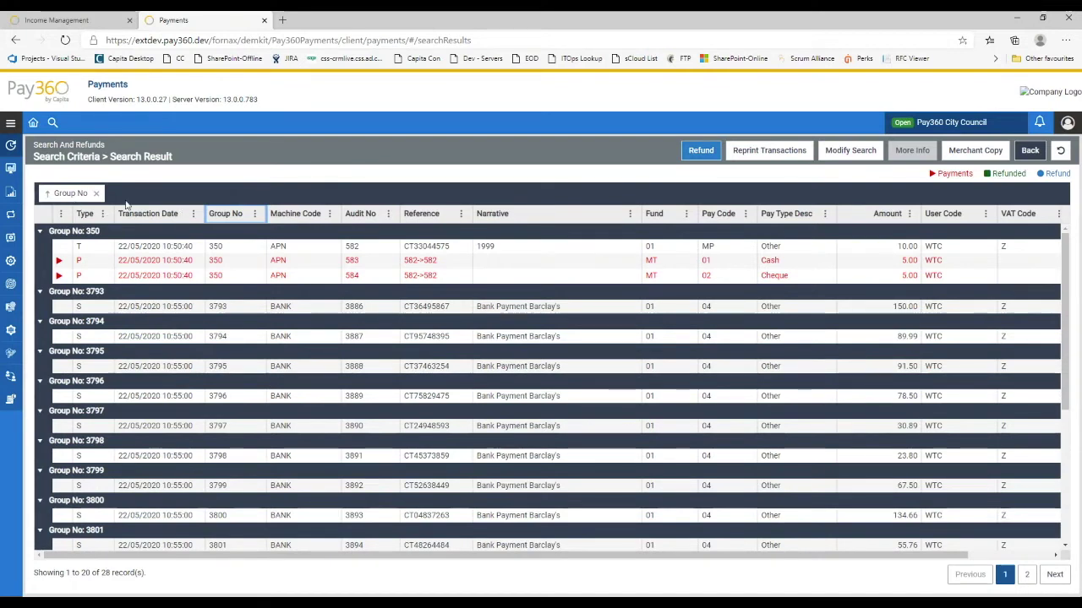
click(95, 194)
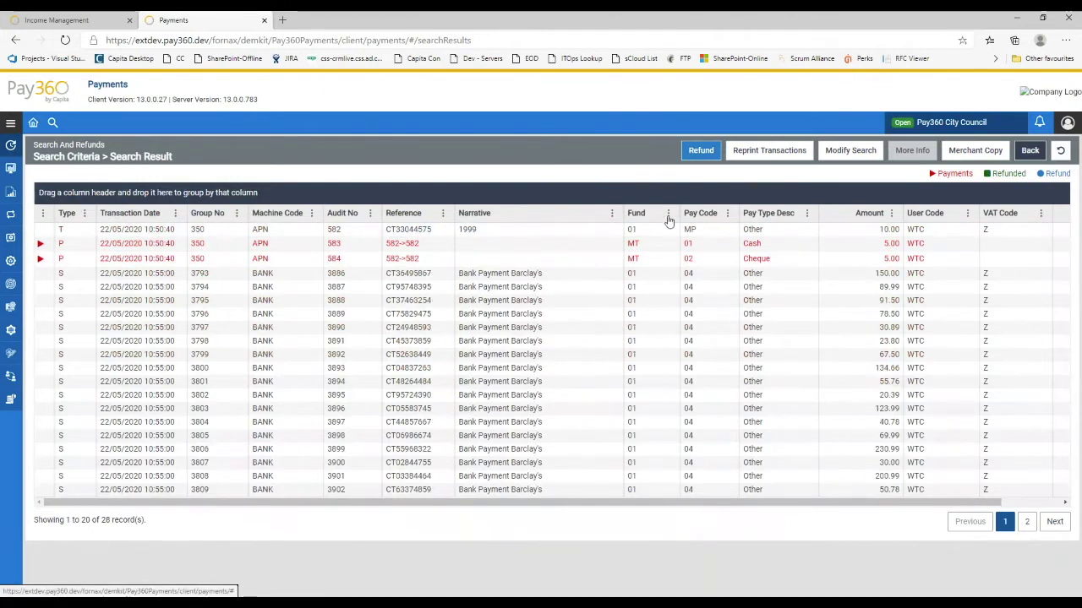
Group the results by Fund and then Pay Code, then reset to the flat layout
drag(652, 216, 77, 195)
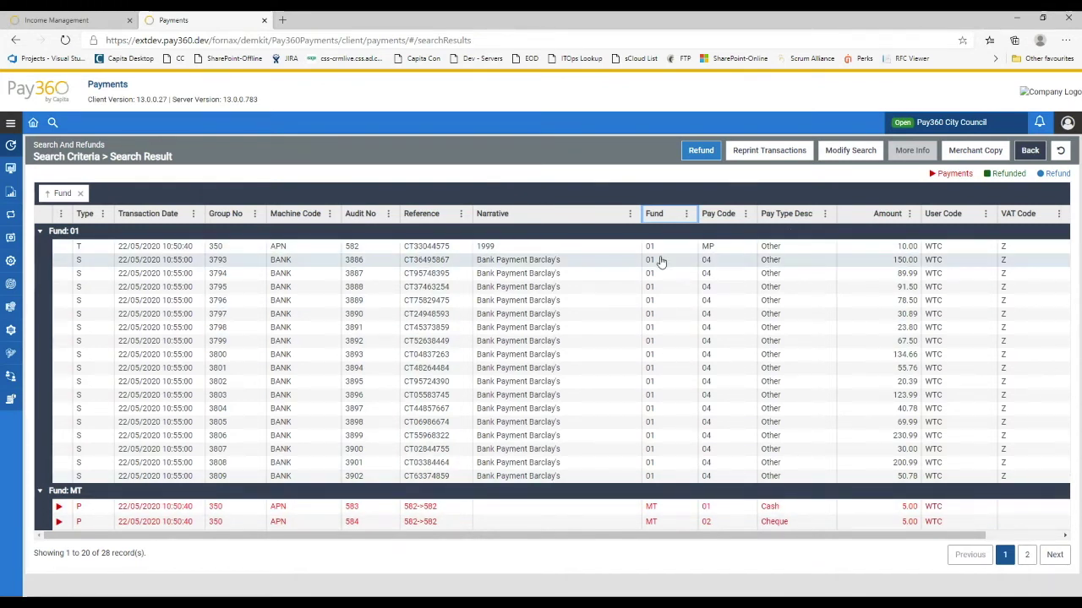
drag(718, 214, 283, 199)
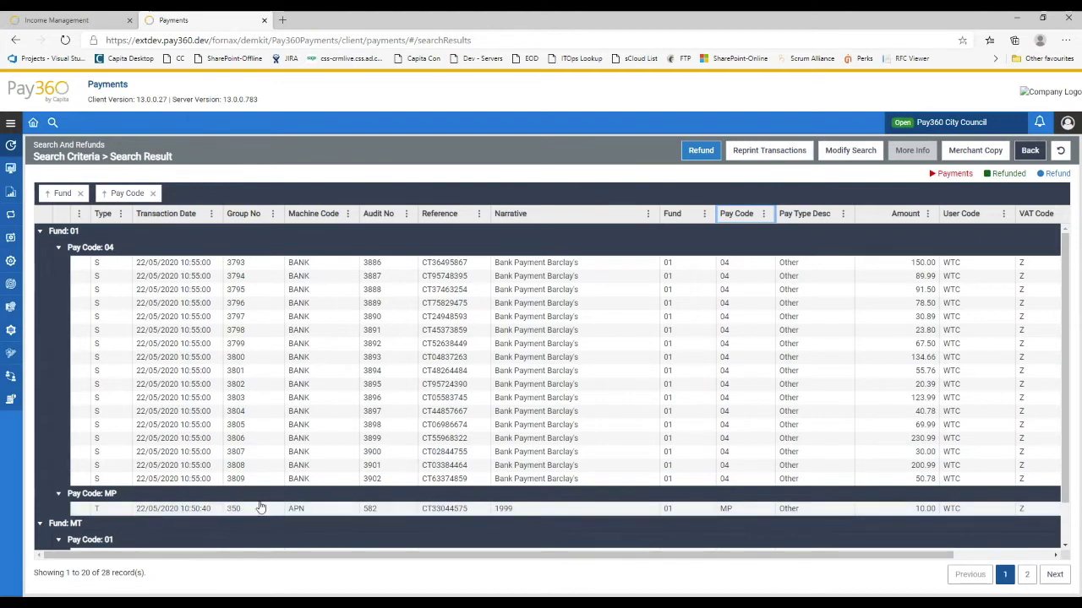
scroll(175, 508, down, 2)
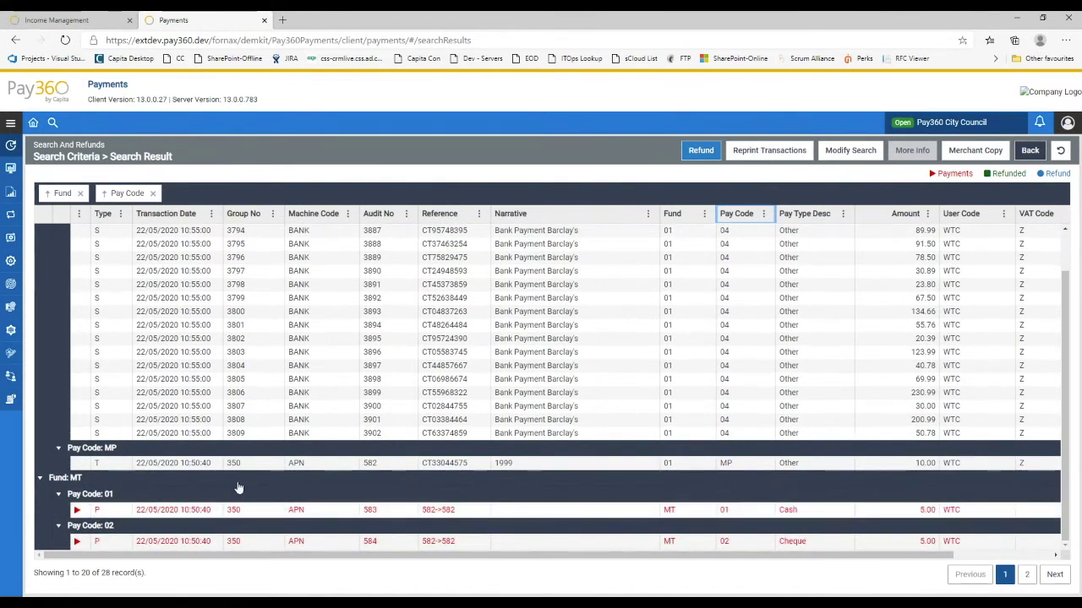
scroll(237, 490, up, 2)
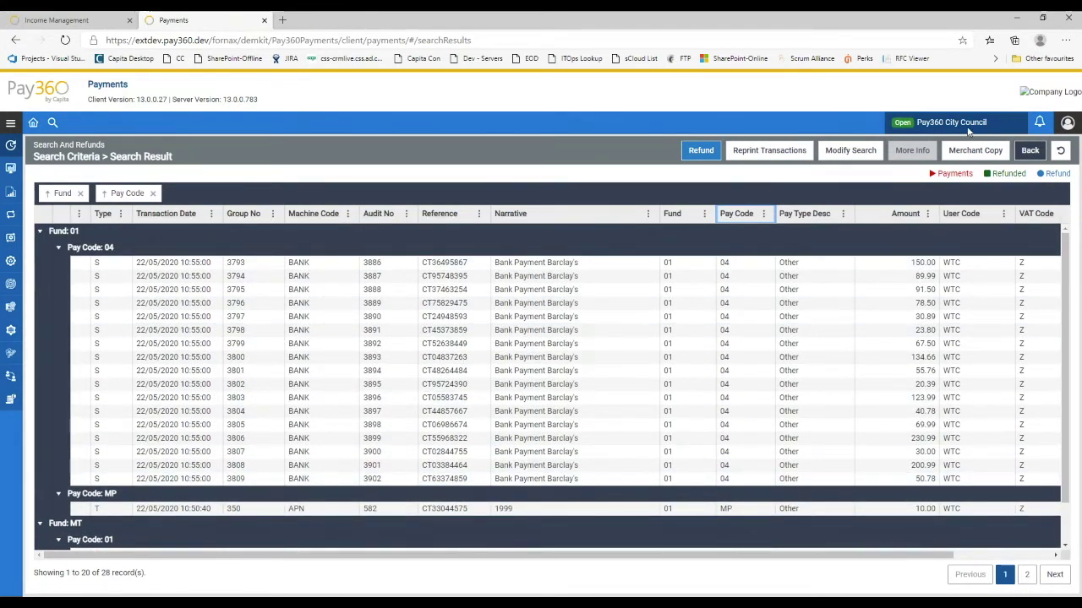
click(1061, 153)
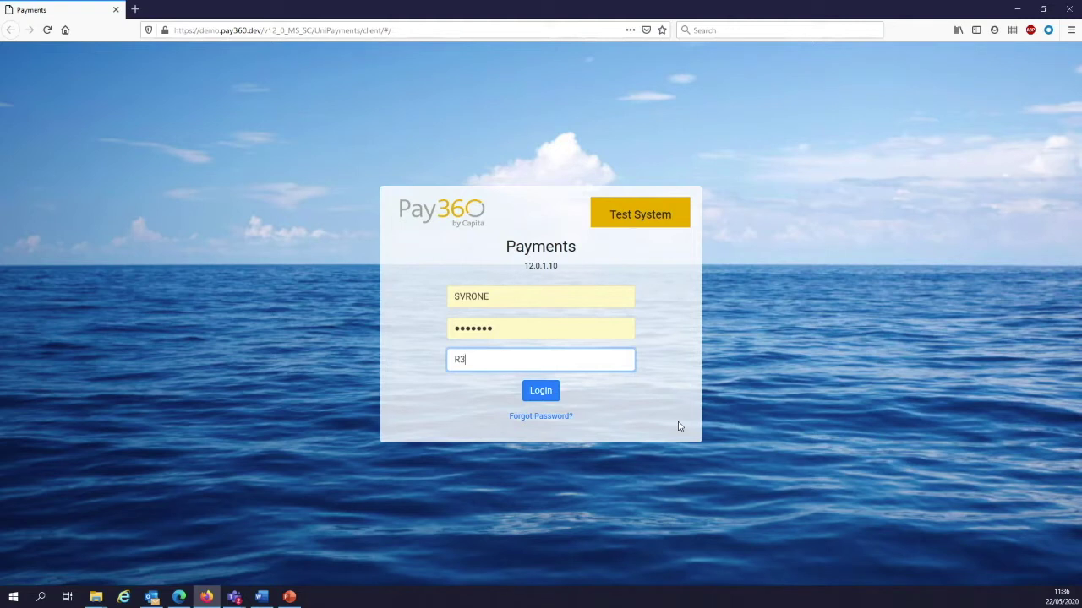
Log in to the Payments test system with the entered credentials
click(540, 394)
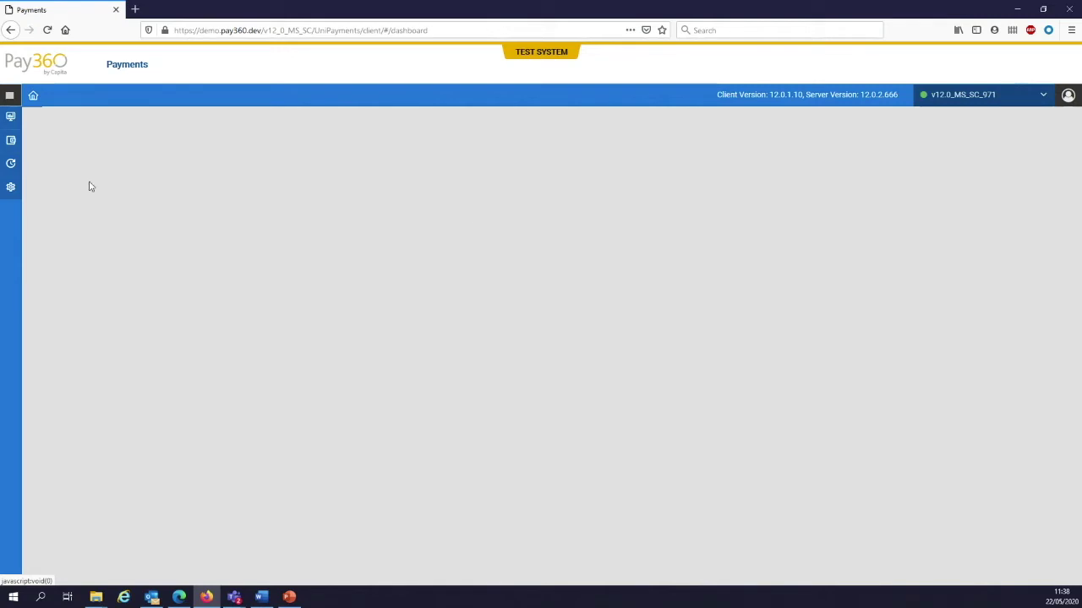
Expand Recurring payments in the sidebar to show Payments, Schedule and Templates
click(11, 166)
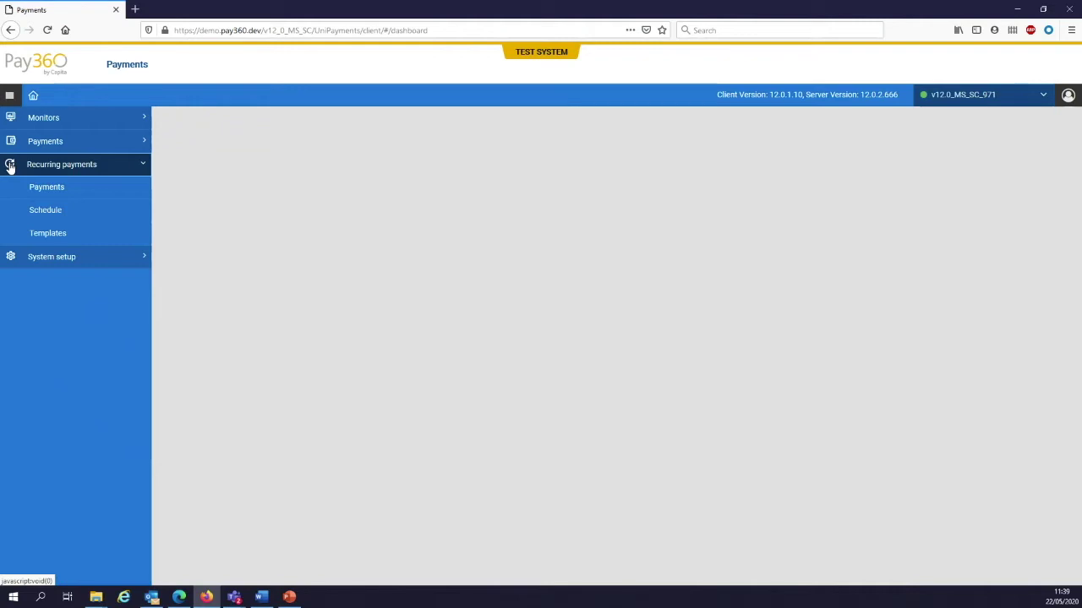
Add a recurring-payment template with code XGW1 and description 'X Garden Waste Quaterly'
click(92, 238)
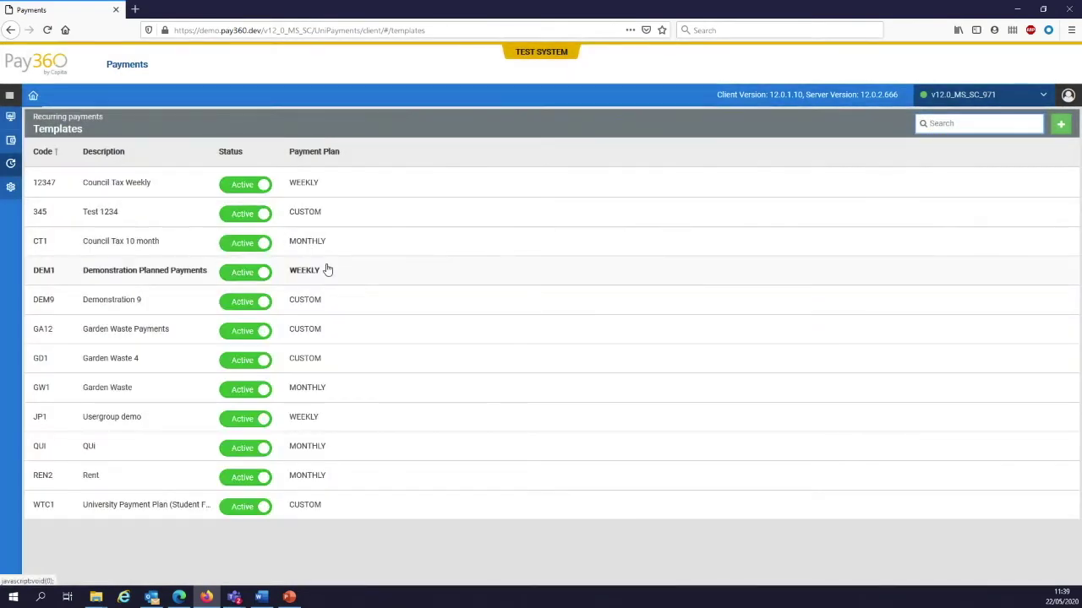
click(1062, 126)
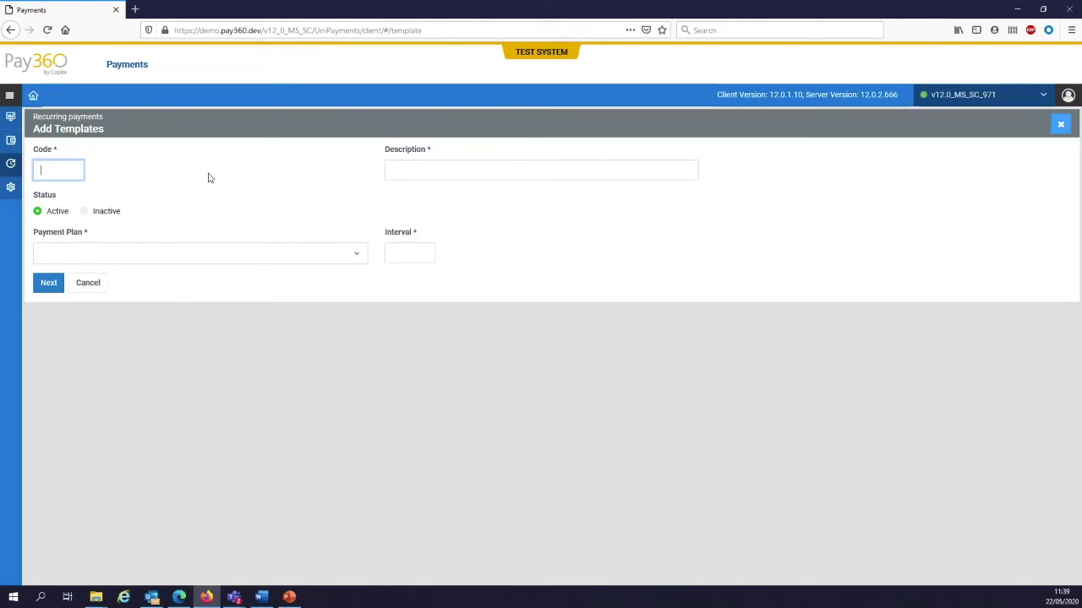
text(XGW1)
click(536, 173)
text(X)
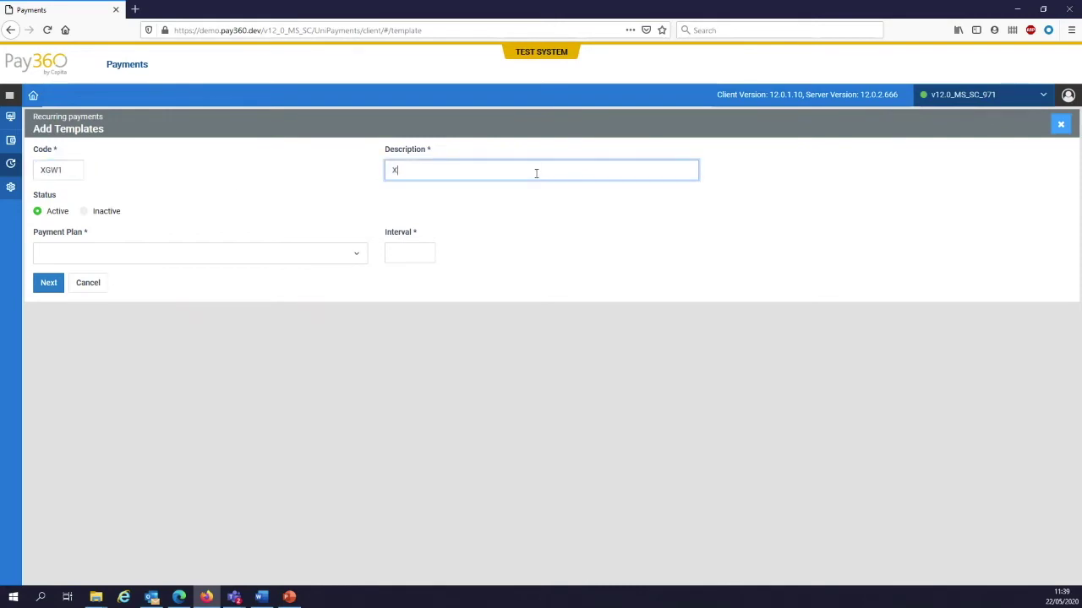
text( Garden Watste Quaterly)
click(357, 258)
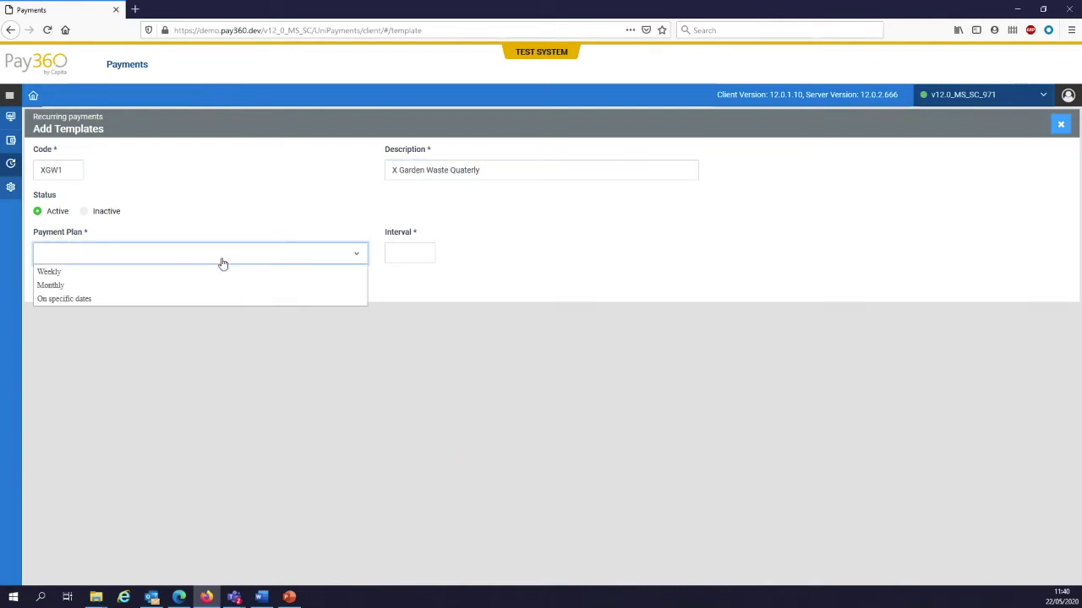
Switch the XGW1 payment plan from Weekly and Monthly to On specific dates, with 4 instalments
click(140, 272)
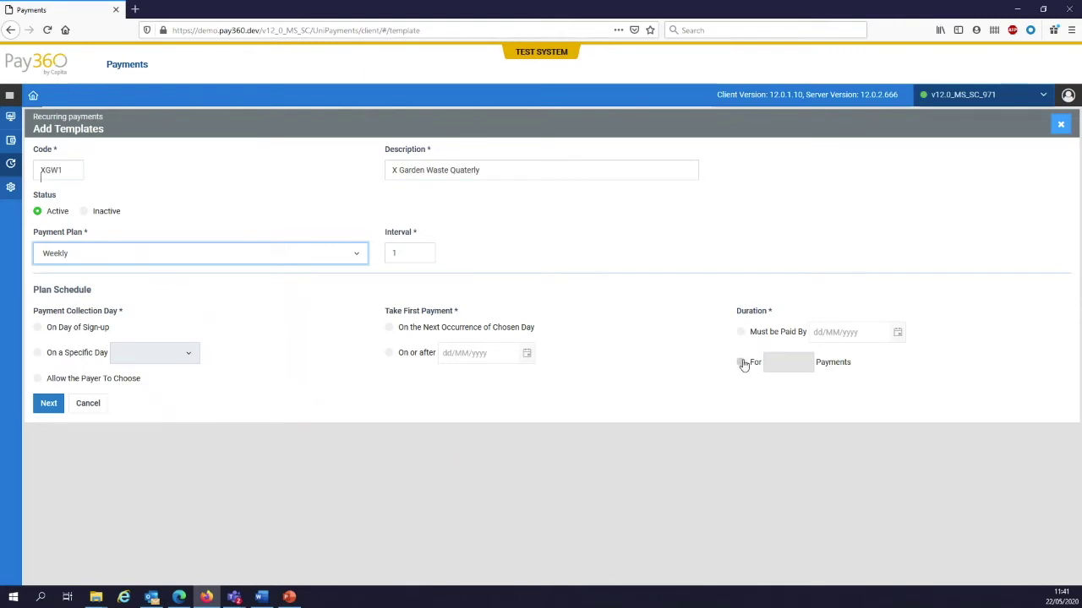
click(353, 257)
click(85, 287)
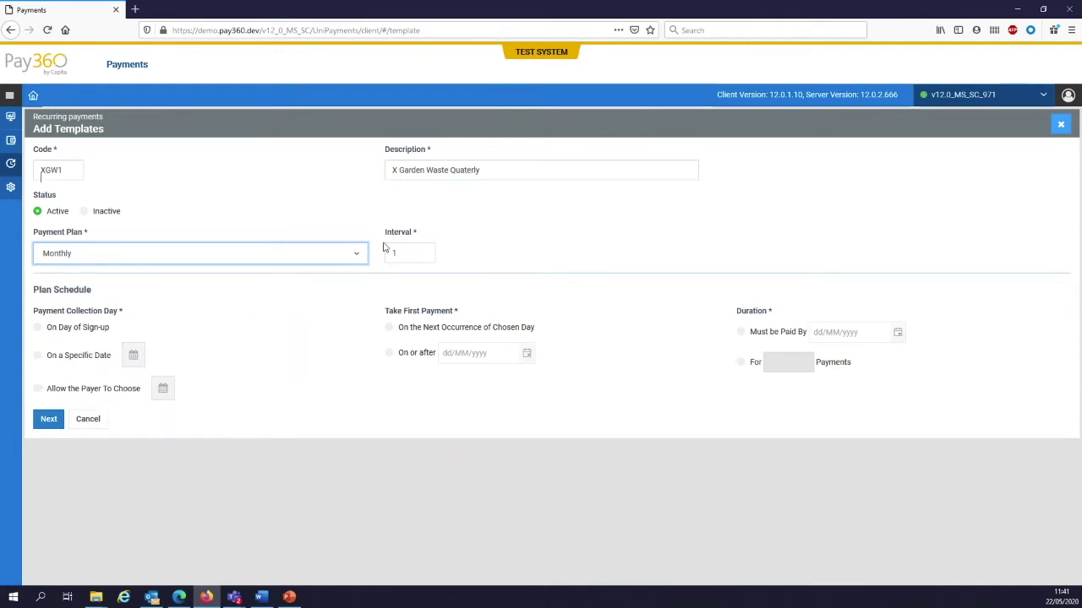
click(360, 258)
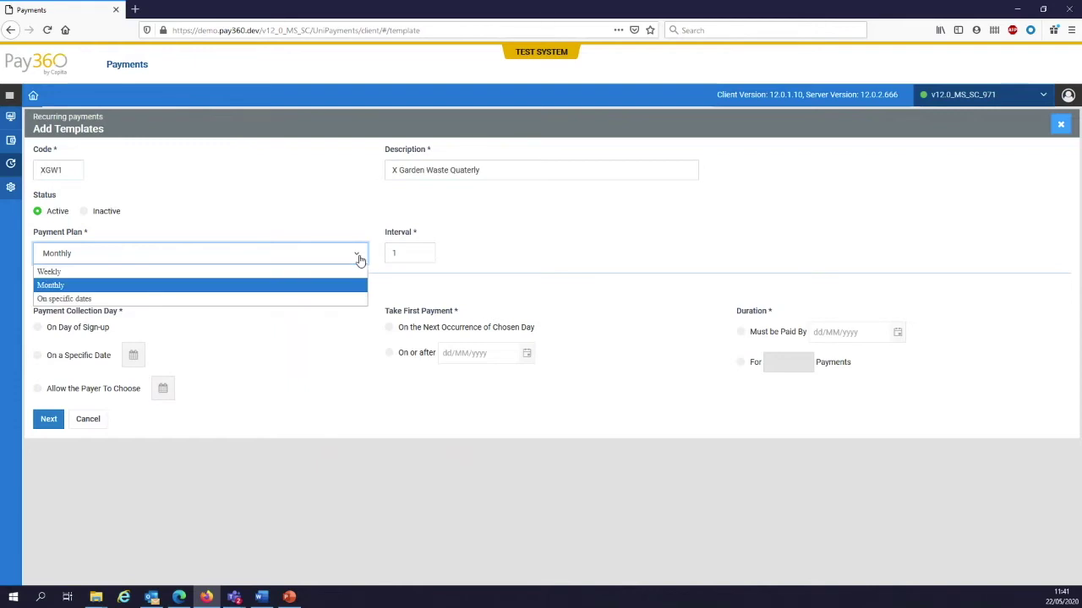
click(310, 297)
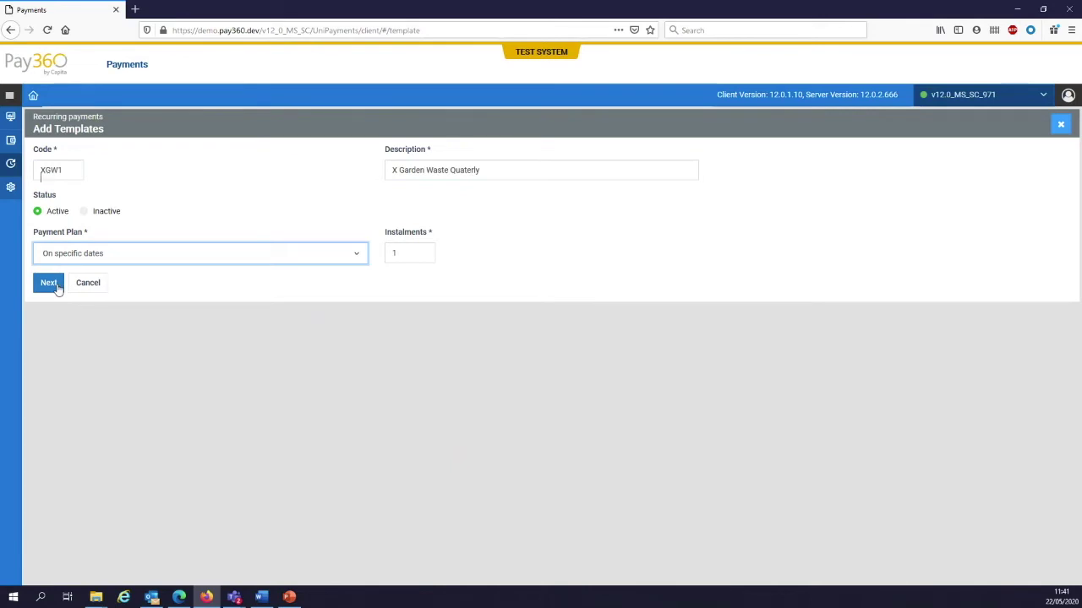
drag(397, 253, 383, 253)
text(4)
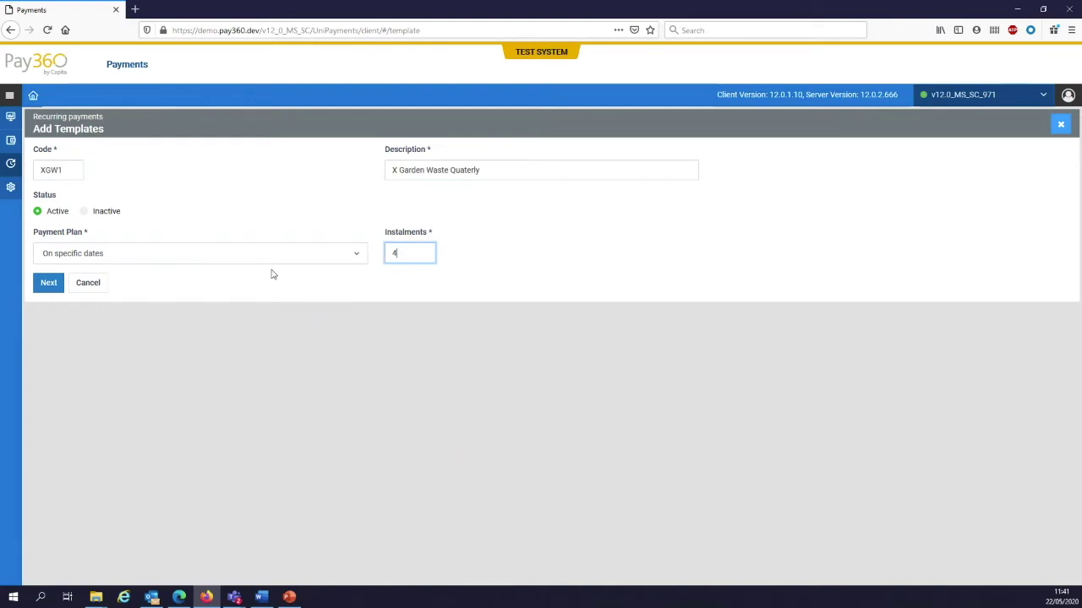
Go to the payment breakdown and date the first two instalments 29/05/2020 and 31/08/2020
click(47, 283)
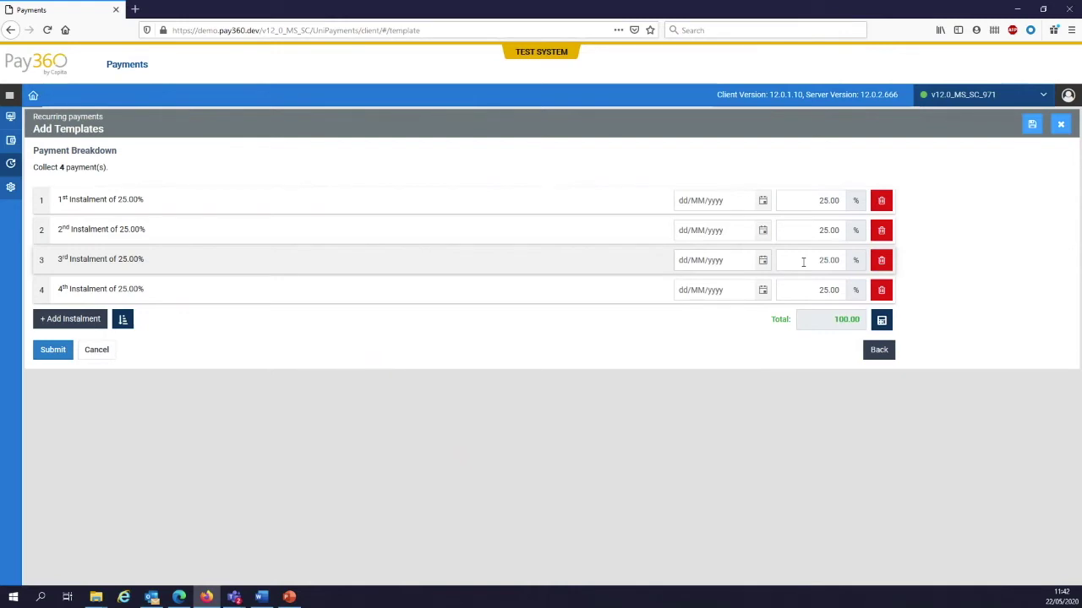
click(762, 203)
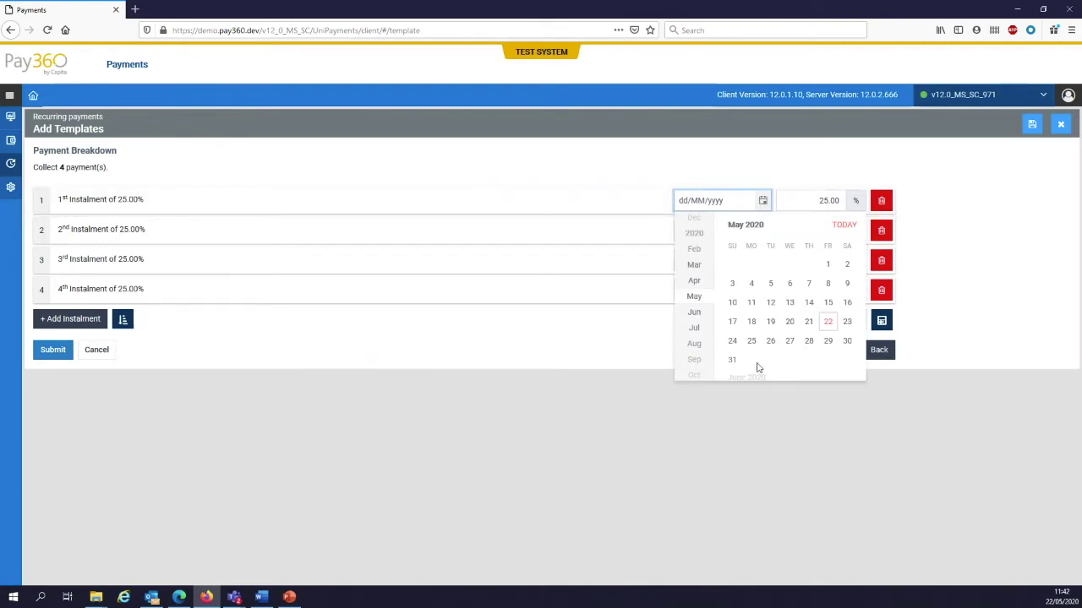
click(828, 341)
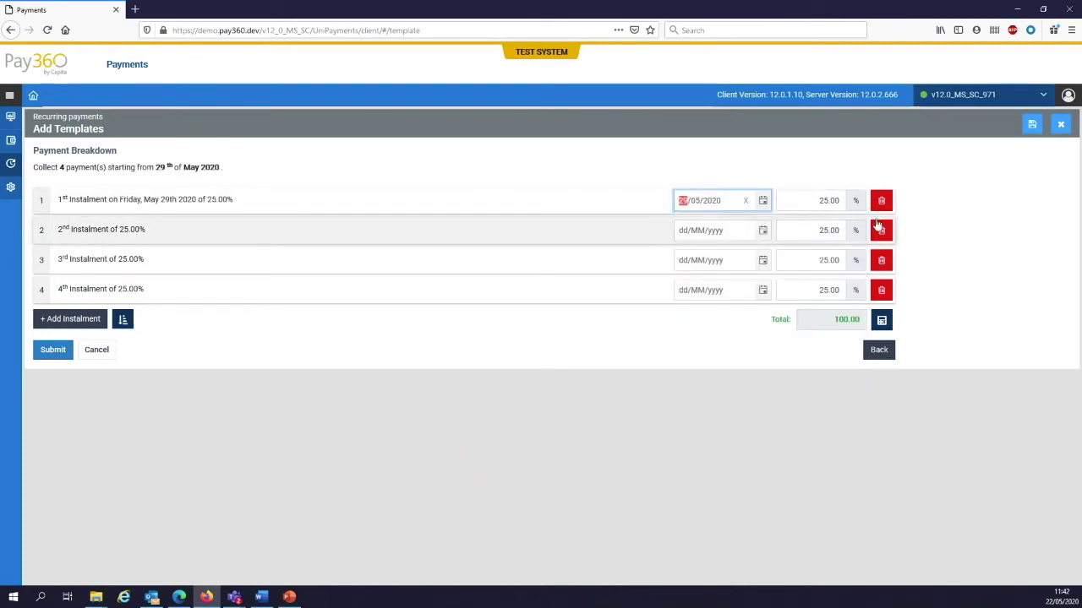
click(763, 233)
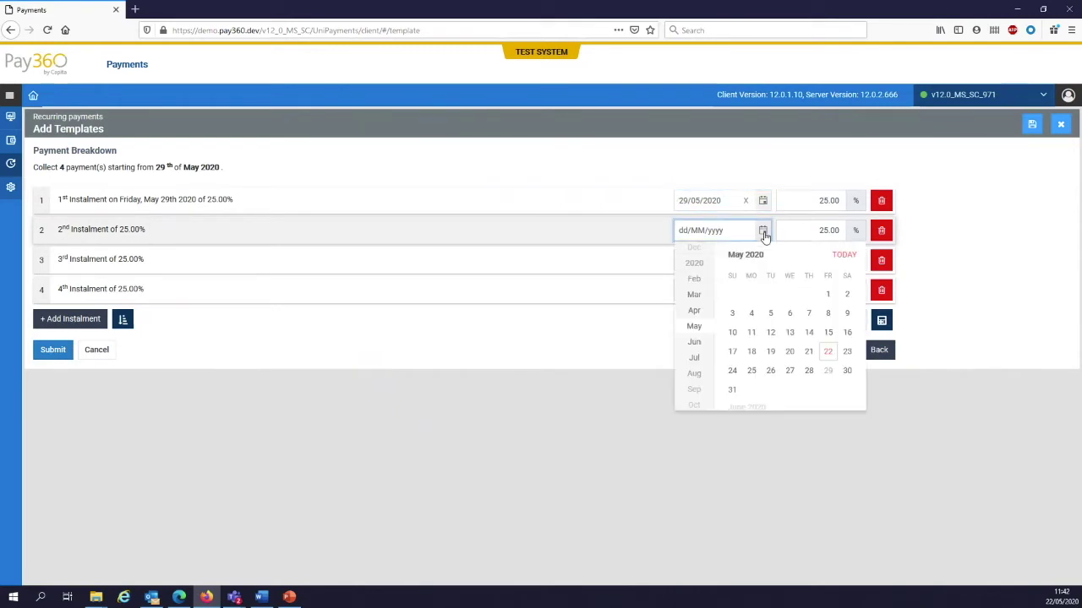
click(698, 375)
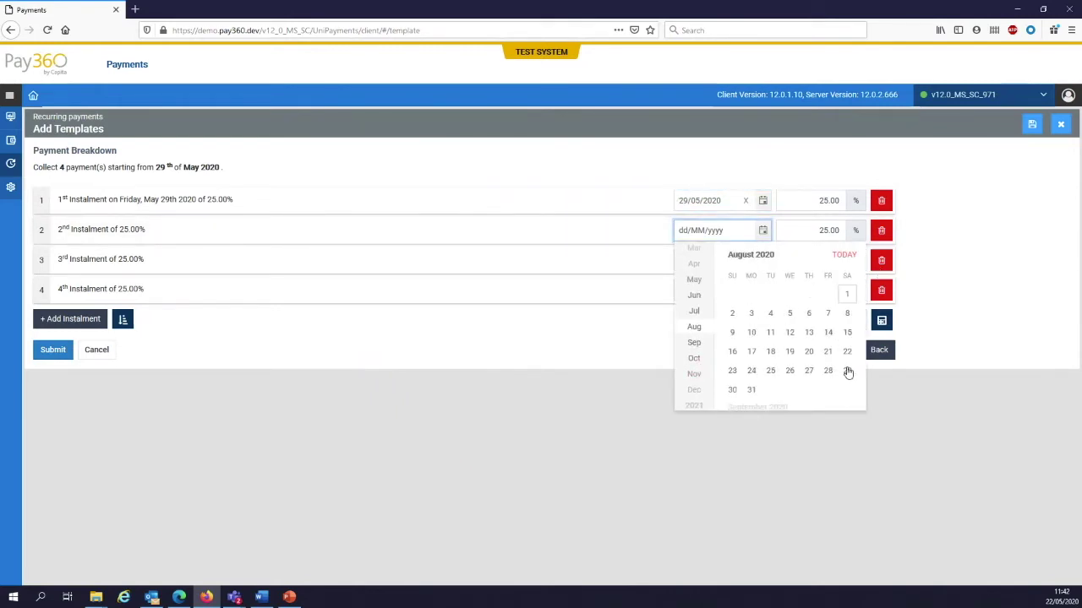
click(751, 390)
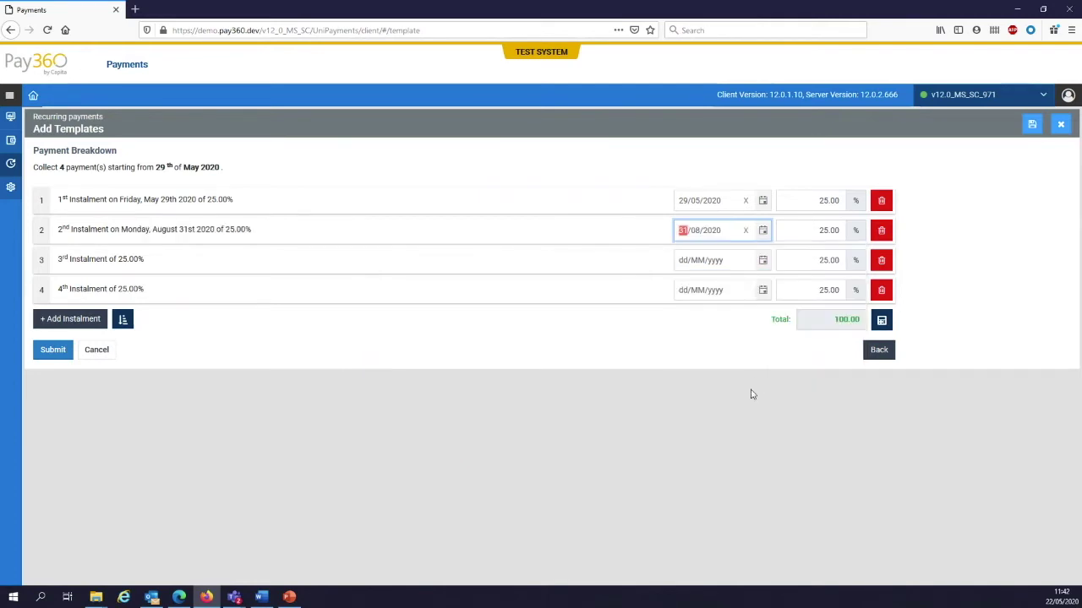
Date the last two instalments 31/12/2020 and 21/02/2021, then submit the template
click(764, 262)
click(714, 400)
scroll(714, 400, down, 6)
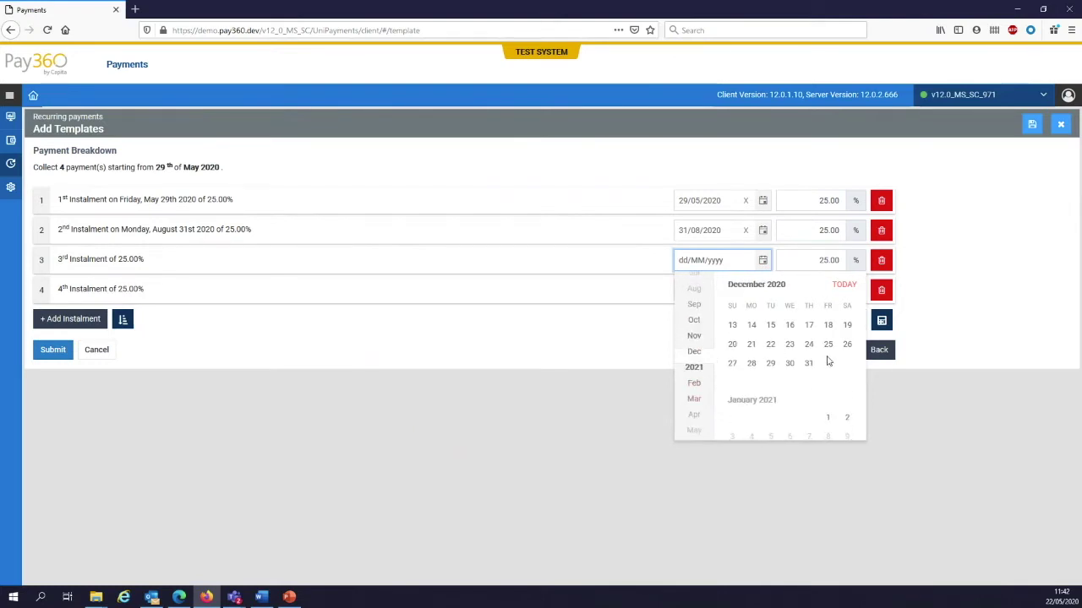
click(808, 363)
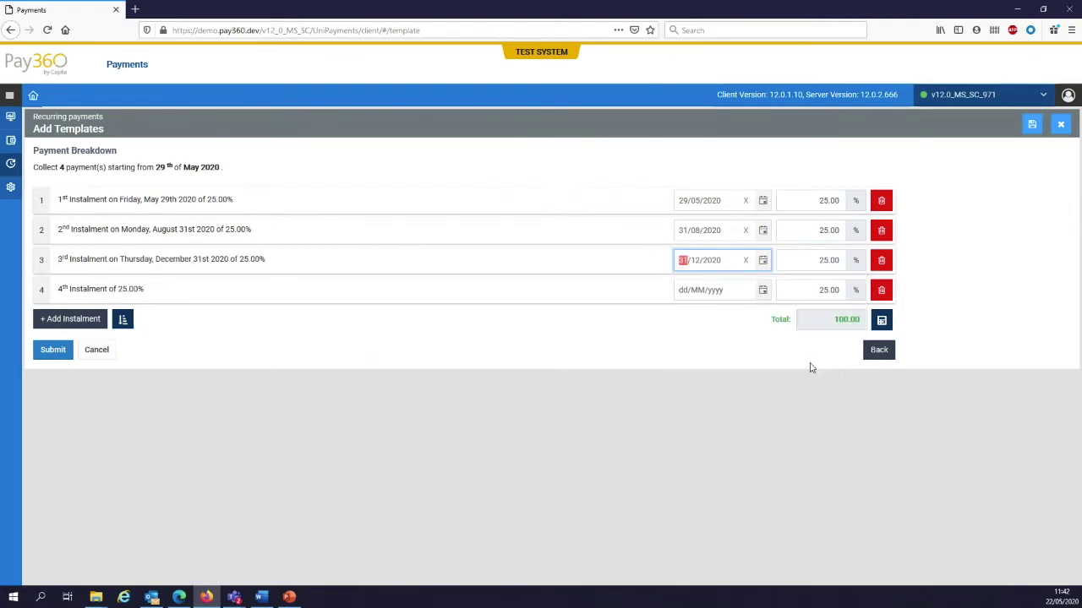
click(763, 290)
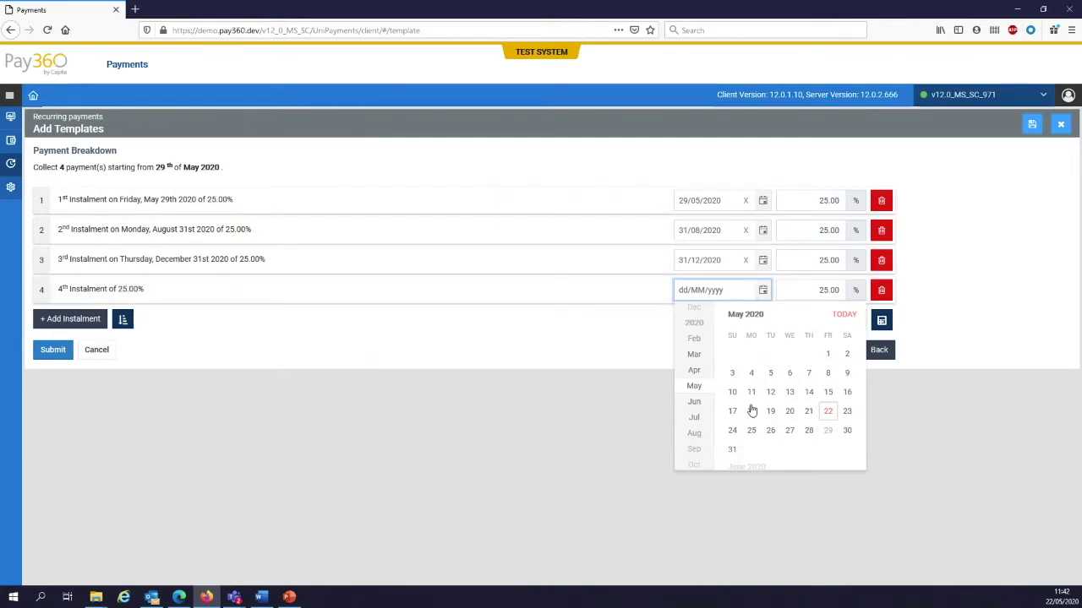
scroll(751, 410, down, 2)
scroll(732, 420, down, 6)
scroll(722, 420, down, 1)
click(733, 440)
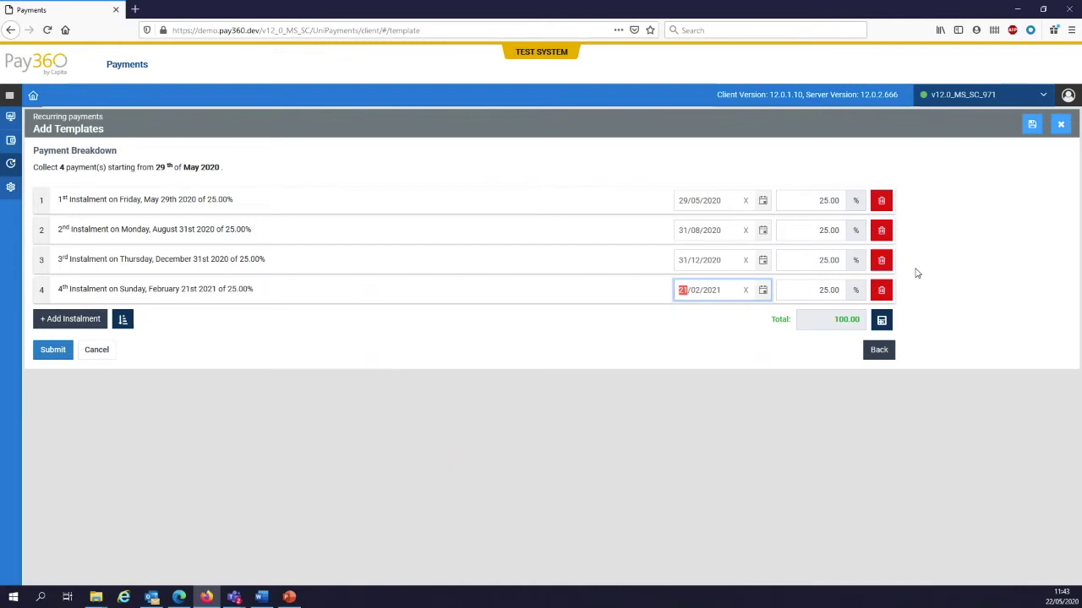
click(52, 350)
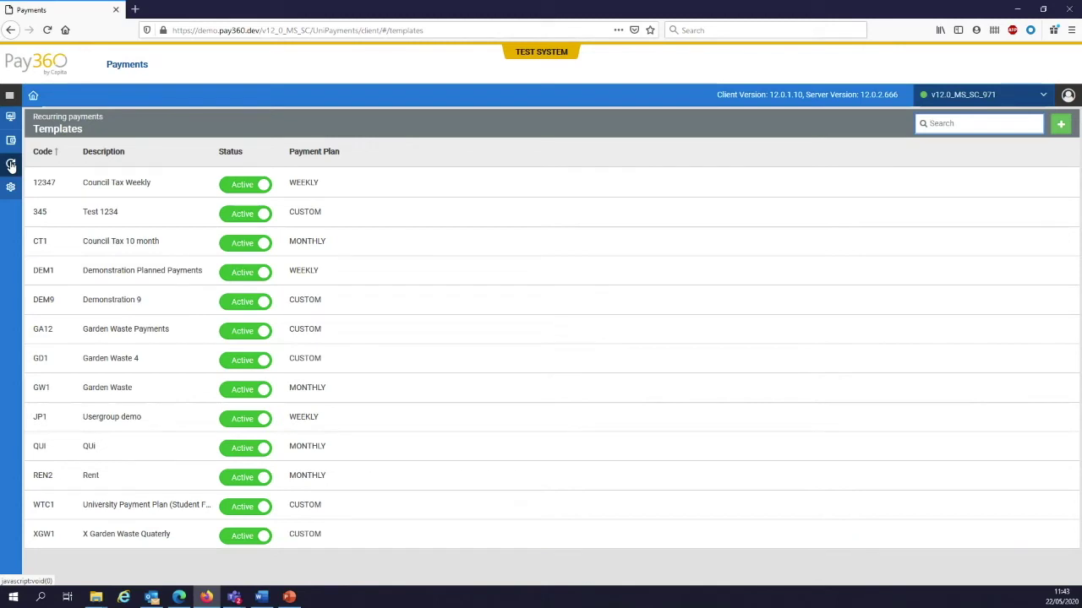
Start a new recurring payment schedule with fund code CC
click(11, 164)
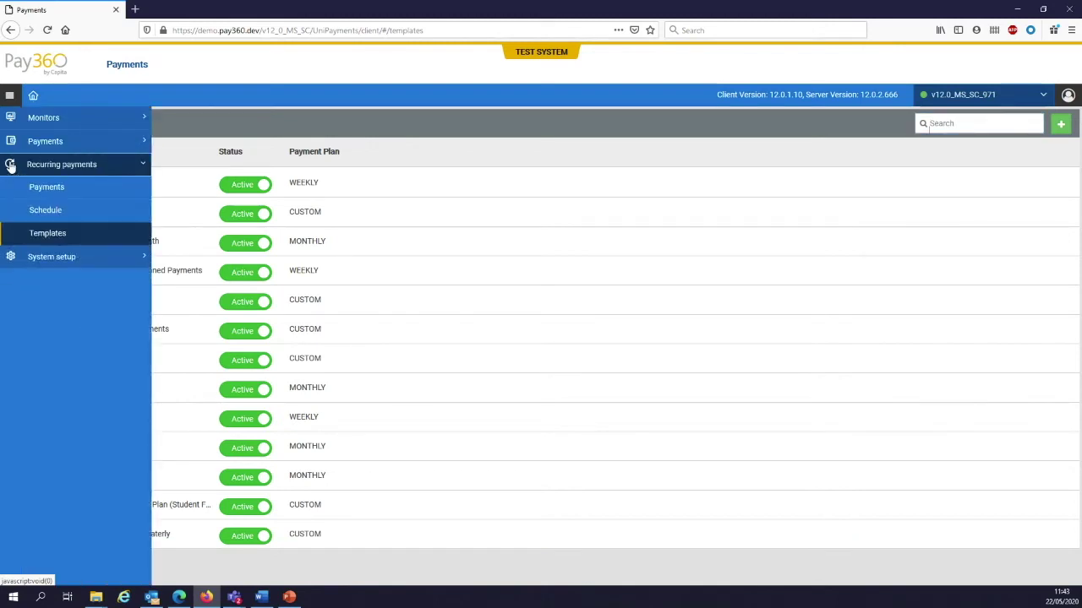
click(56, 191)
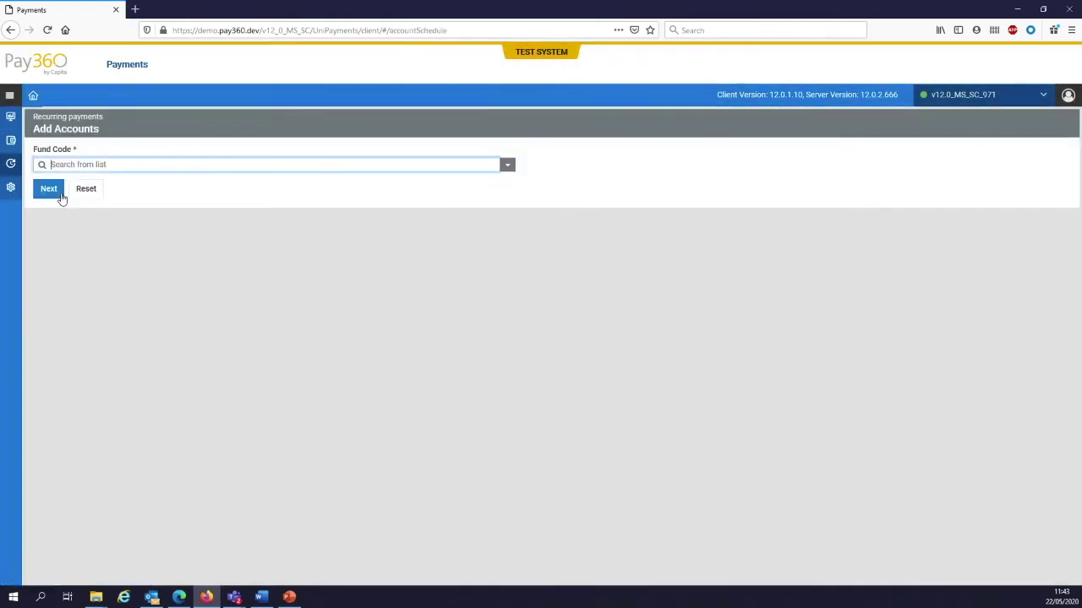
click(507, 165)
click(94, 234)
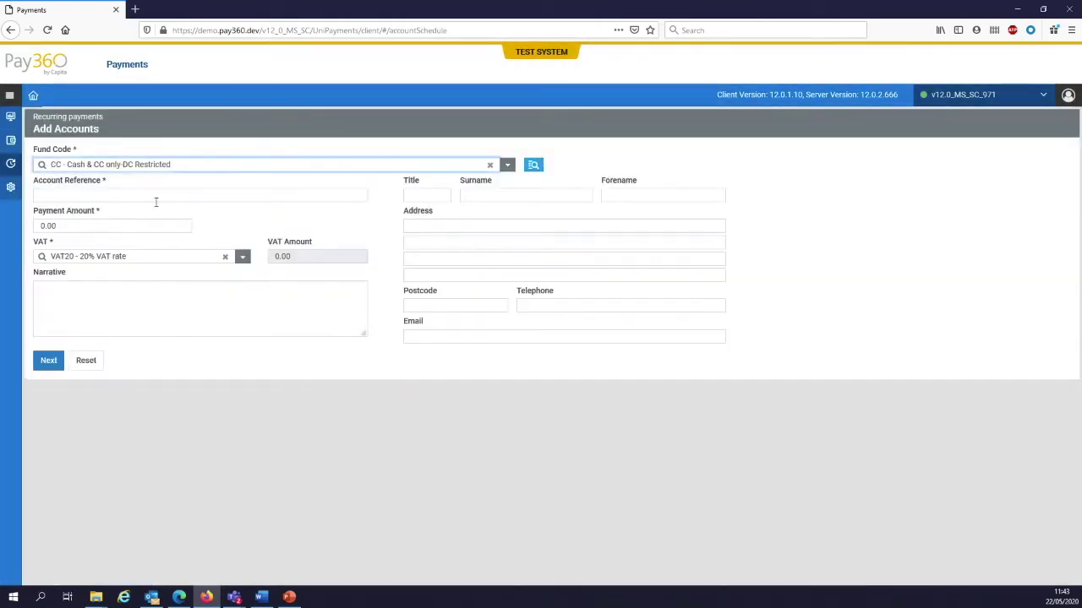
Enter the account reference, a 125.00 payment amount and narrative 'Test'
click(155, 198)
text(1234567)
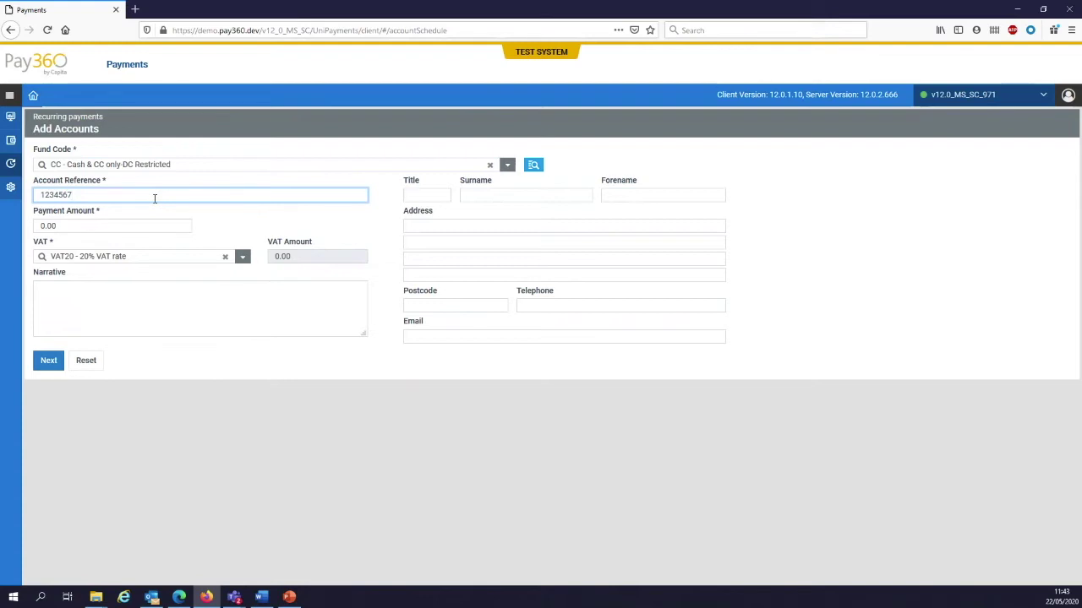
click(113, 229)
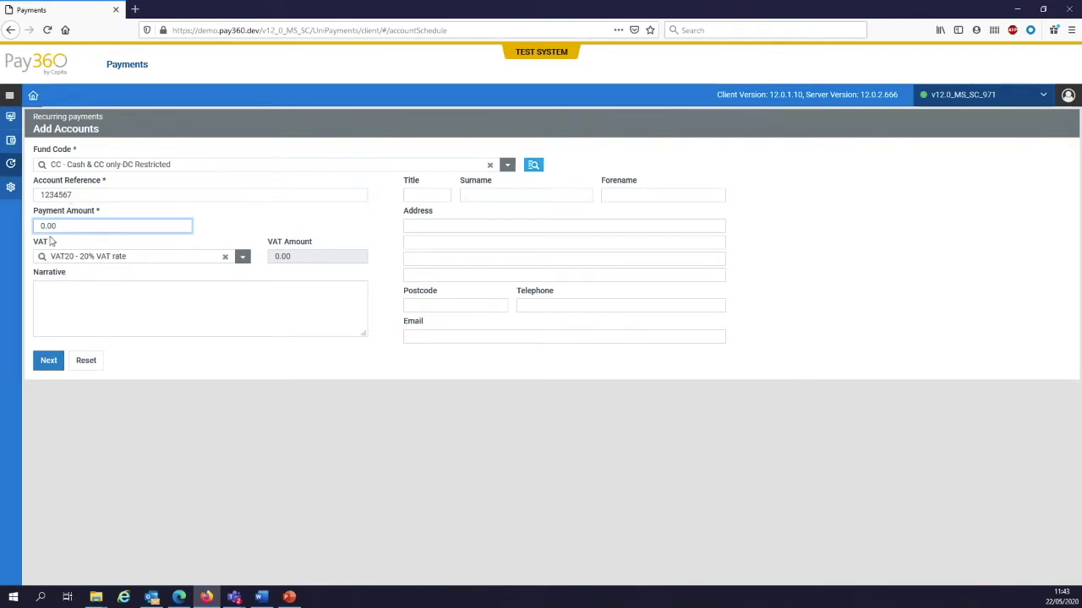
key(ctrl+a)
text(125)
text(0)
text(.00)
click(131, 303)
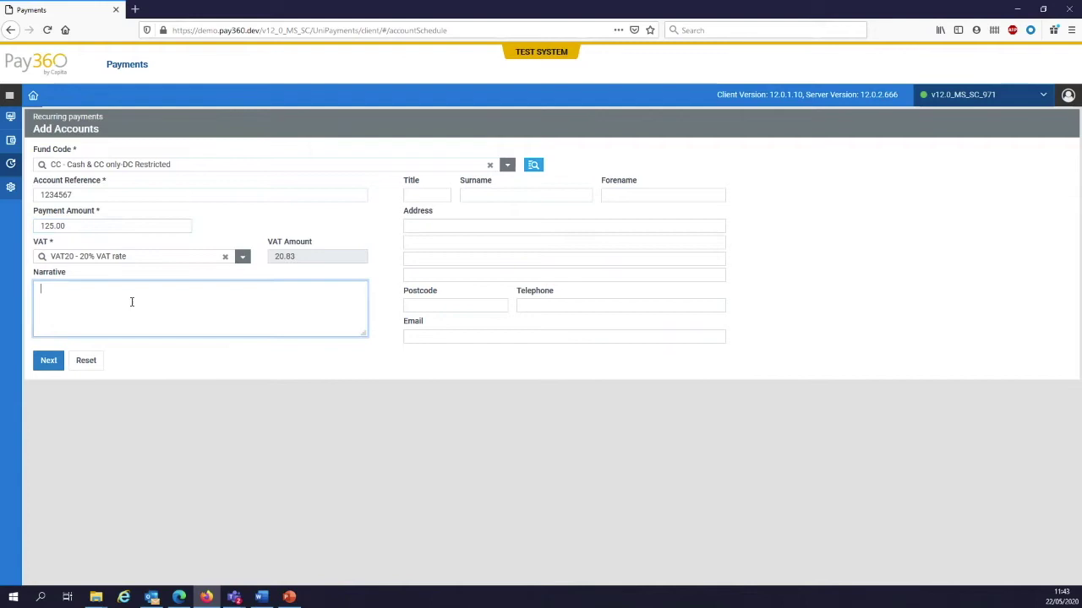
text(Test)
Select template XGW1 – X Garden Waste Quaterly, giving a payable amount of 125.00
click(49, 362)
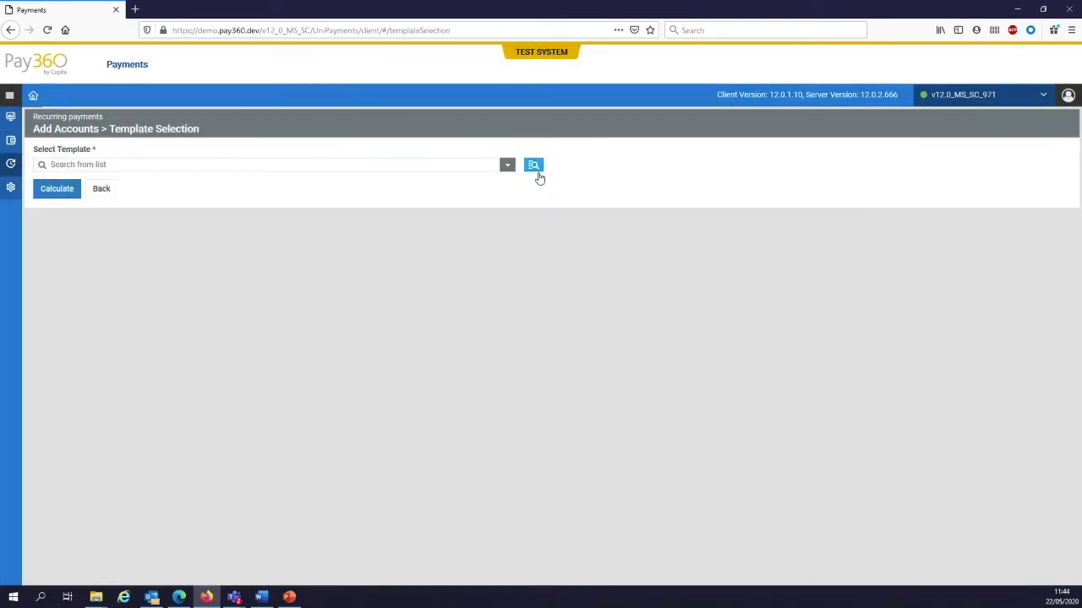
click(534, 166)
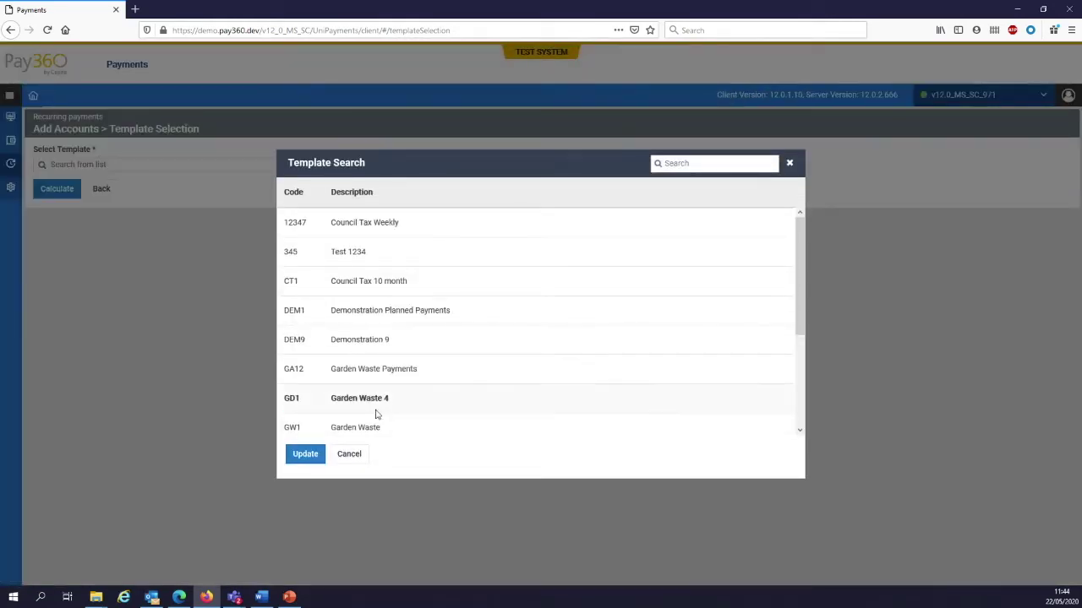
drag(801, 295, 787, 437)
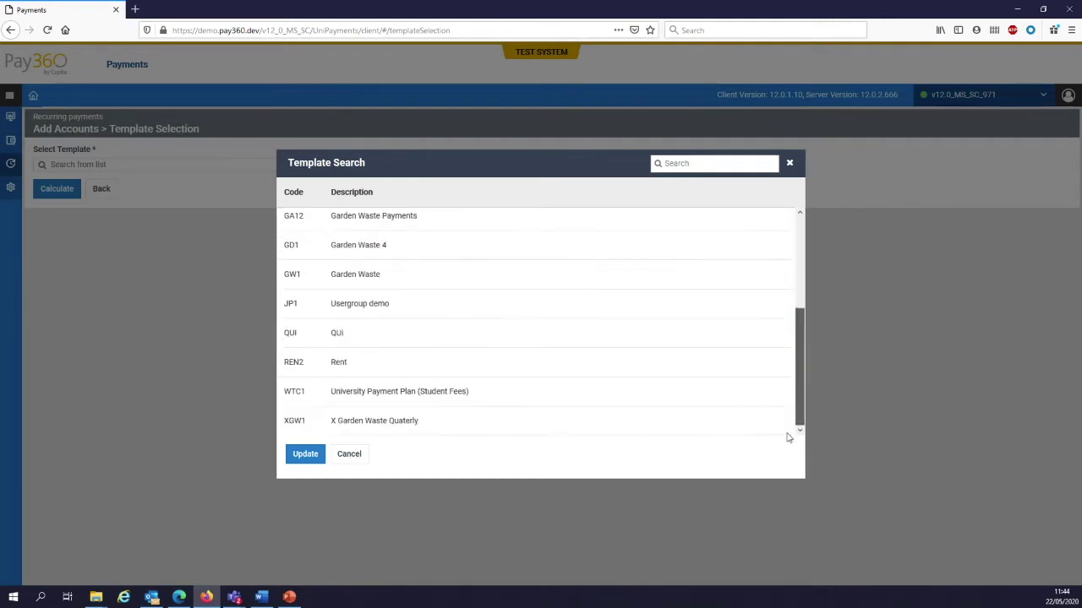
click(331, 432)
click(306, 456)
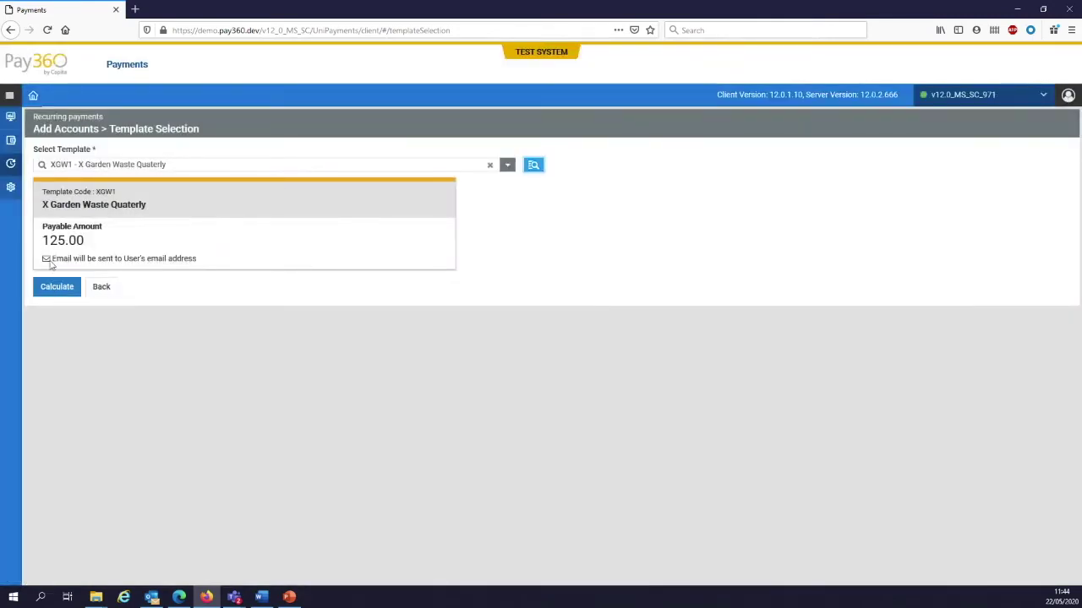
Calculate the four 31.25 instalments, move the first to 19/05/2020, and go to the summary
click(57, 288)
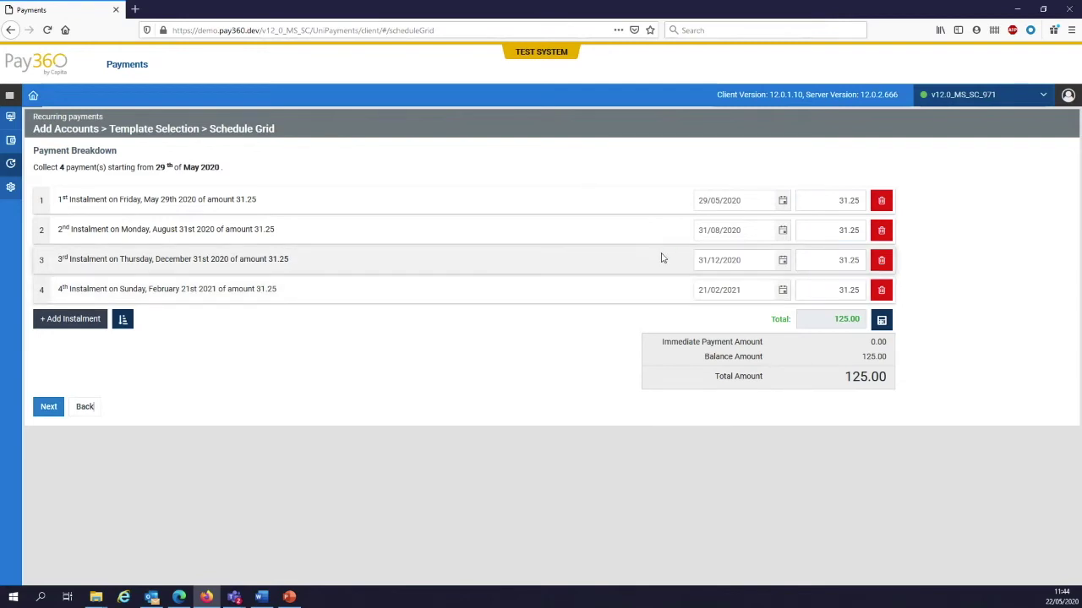
click(784, 202)
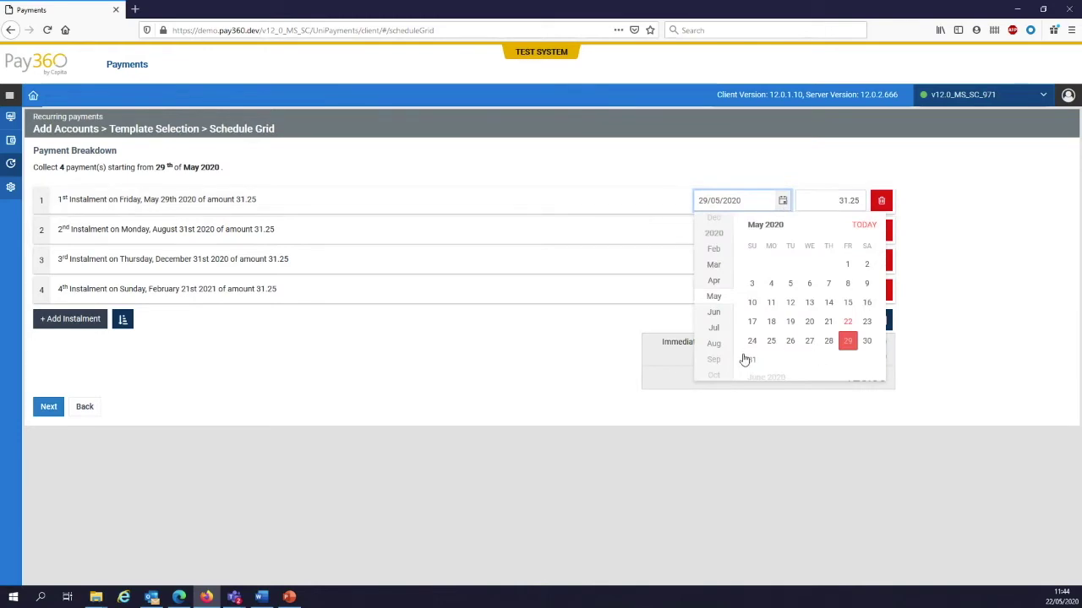
click(790, 322)
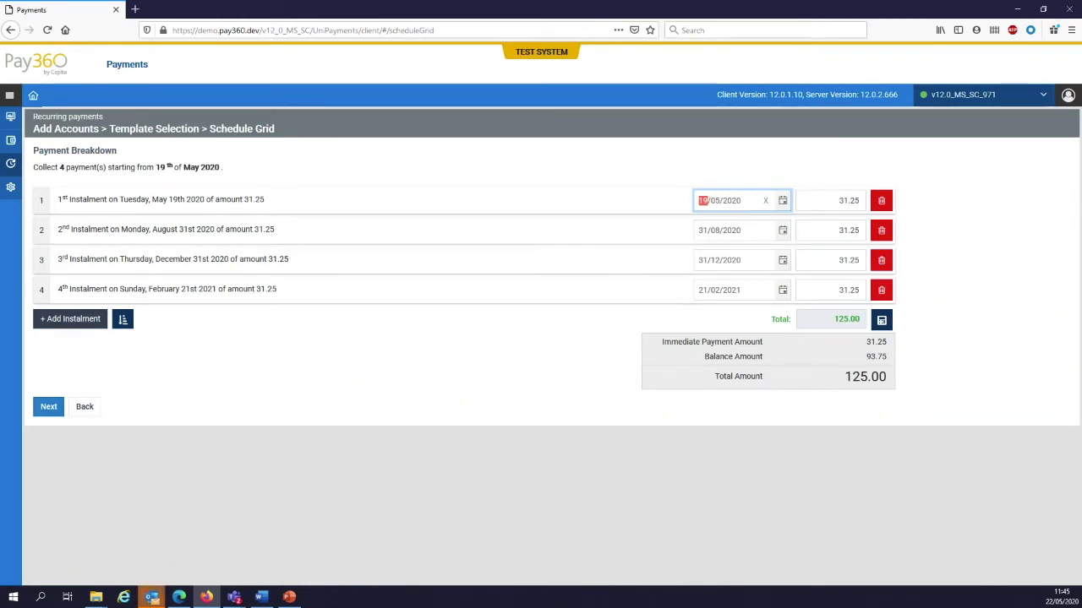
key(ctrl+a)
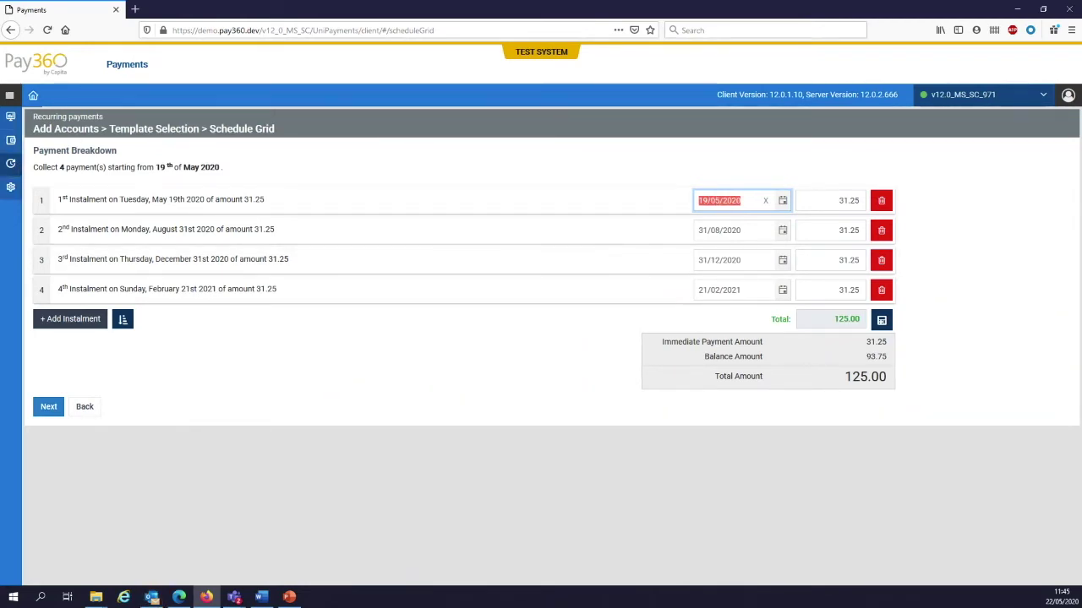
click(49, 409)
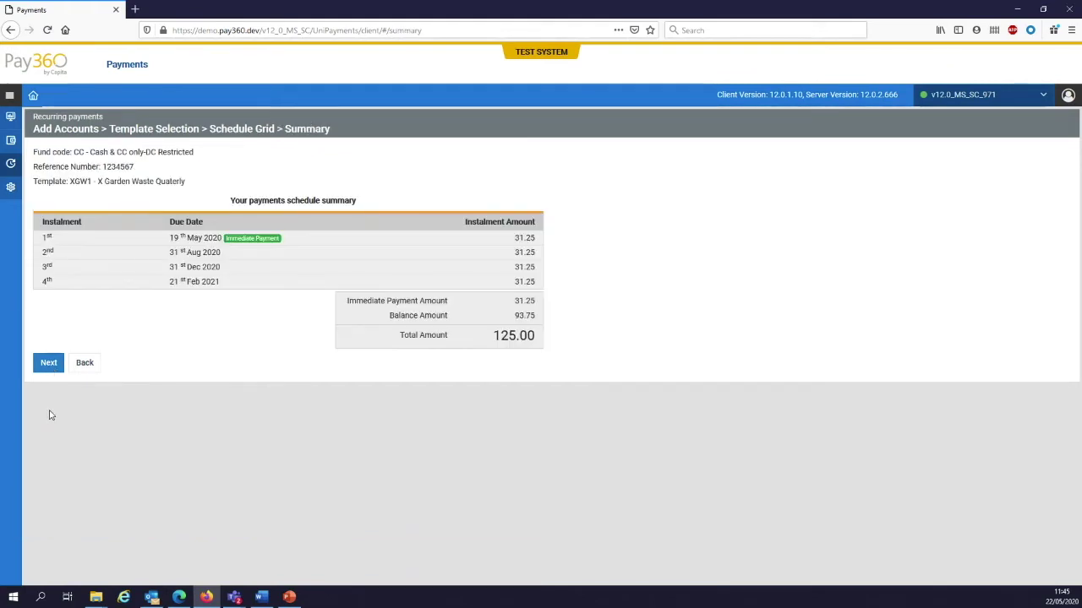
Enter the card number, expiry date and security code, and verify the card
click(49, 364)
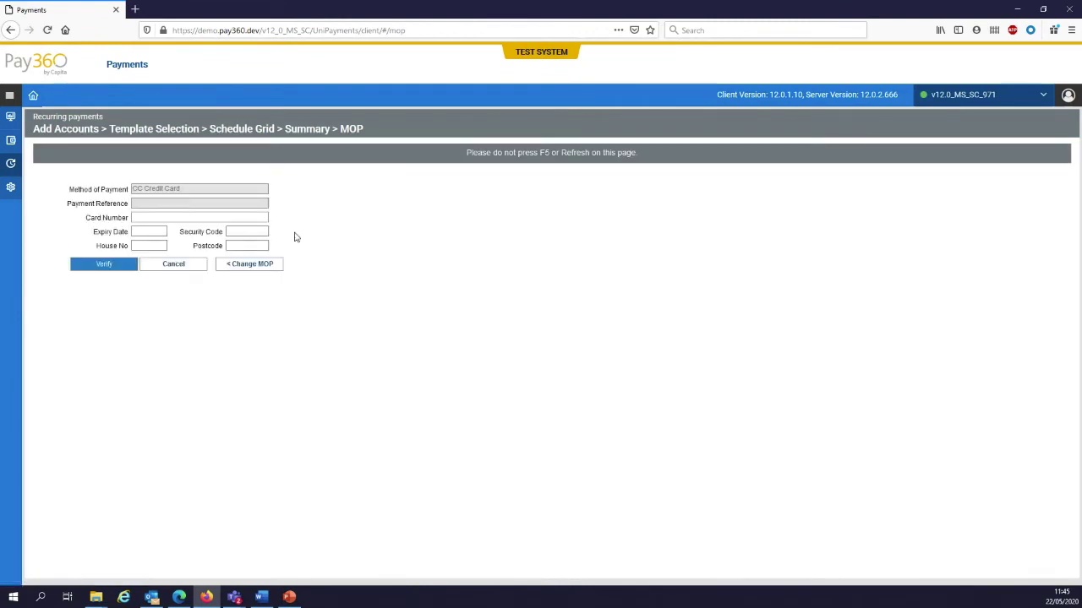
click(222, 216)
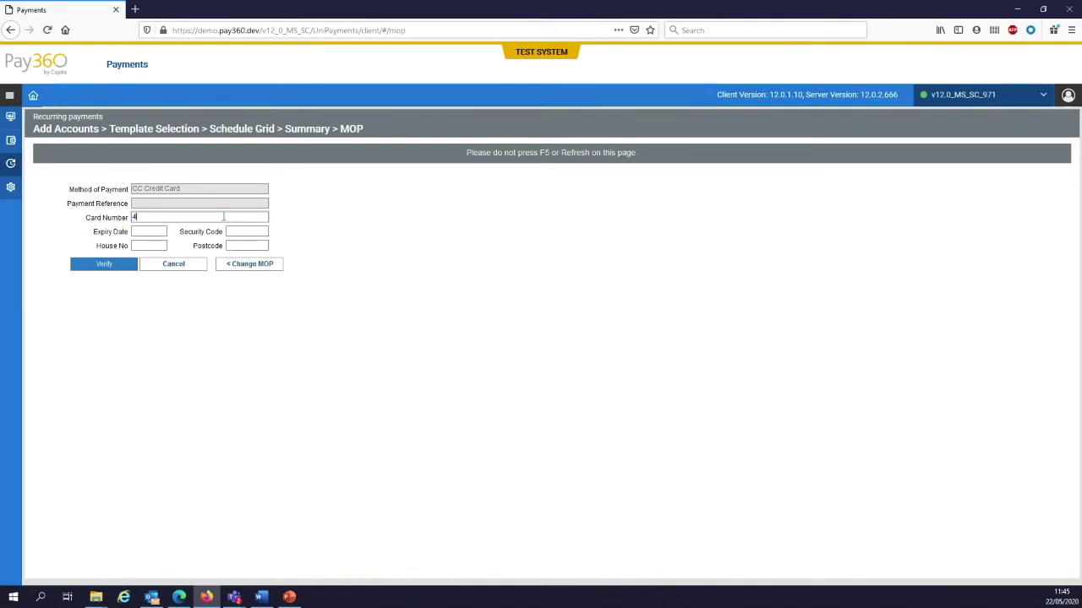
text(44)
text(3333322221111)
key(Tab)
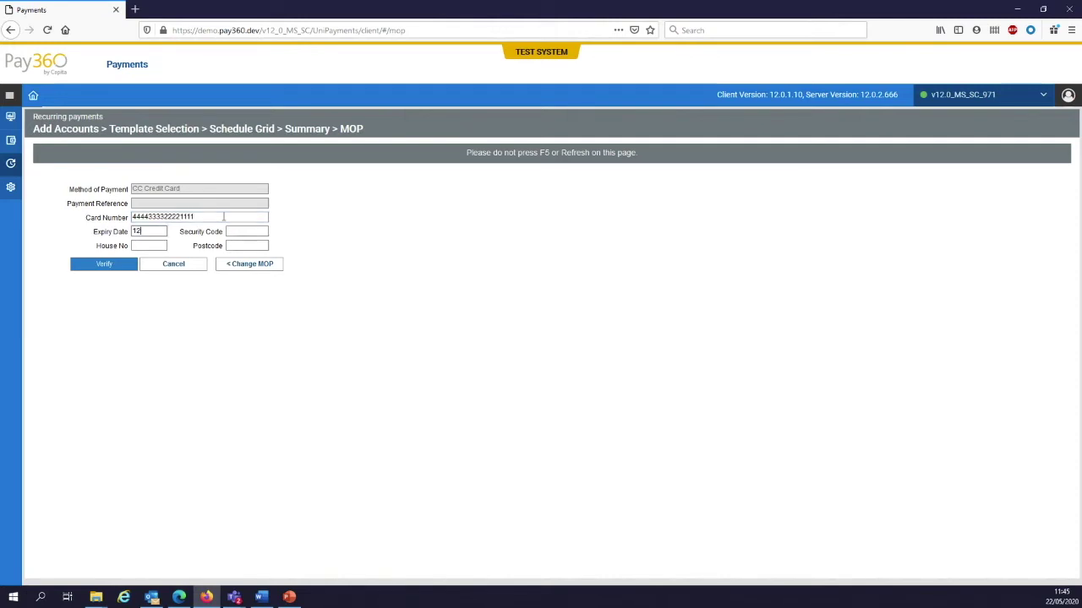
key(Tab)
text(12)
click(111, 265)
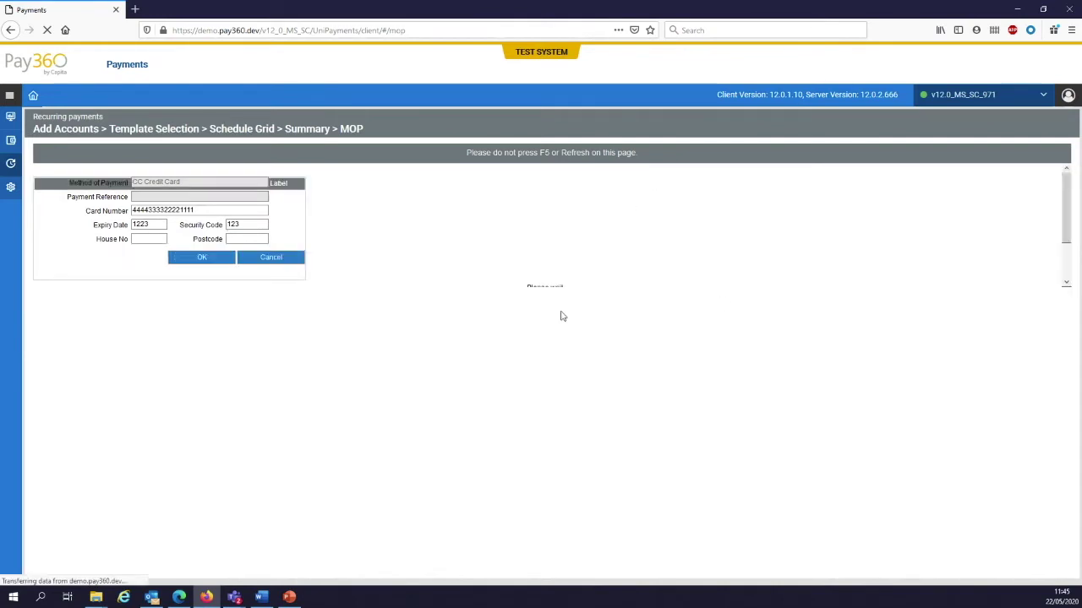
Enter the manual authorisation code and confirm to complete the schedule
click(472, 257)
text(123456)
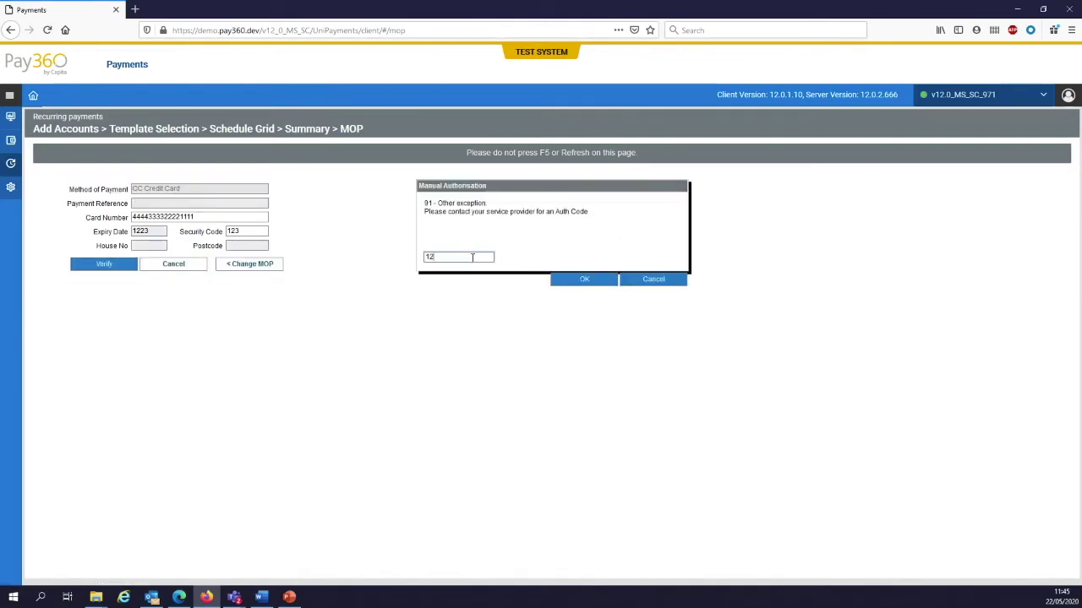
click(581, 280)
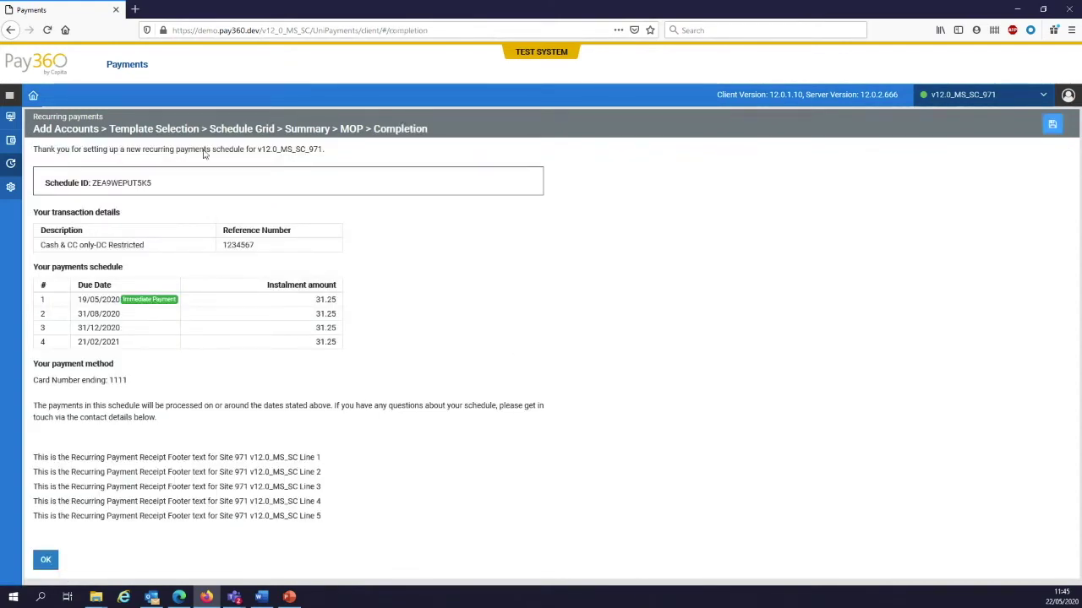
Select the Schedule ID value on the completion page and copy it
drag(93, 183, 163, 185)
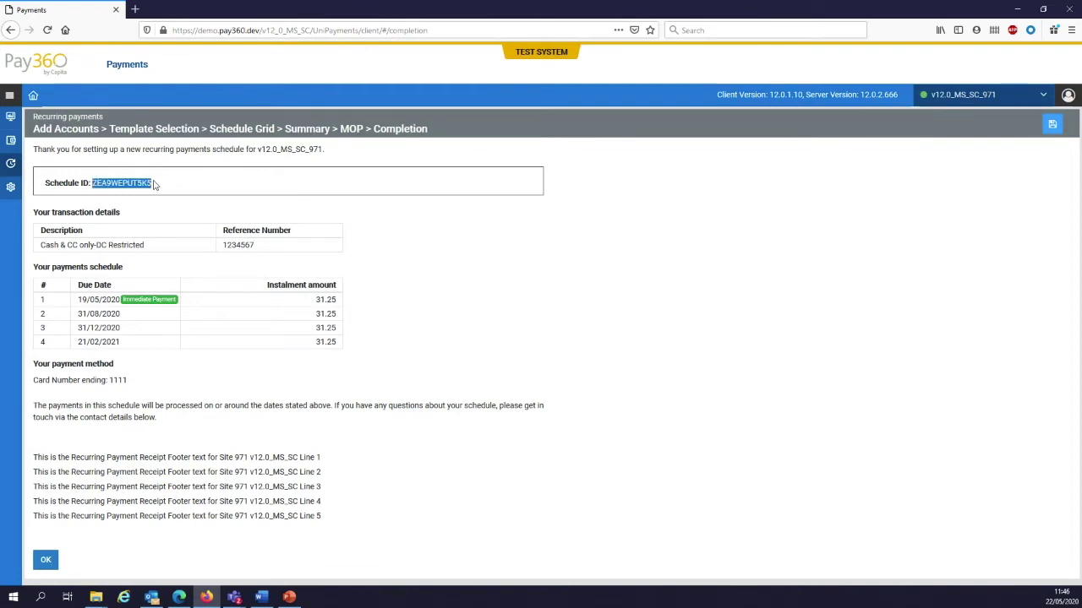
right_click(145, 182)
click(174, 191)
Close the completion page and go to the Recurring payments Schedule search page
click(47, 560)
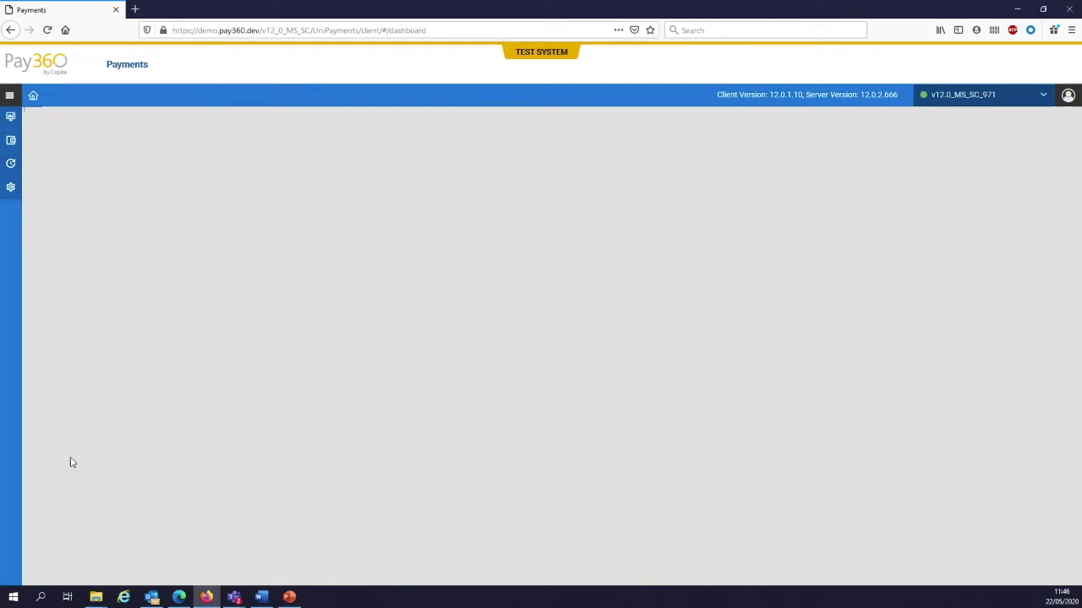
click(10, 142)
click(11, 164)
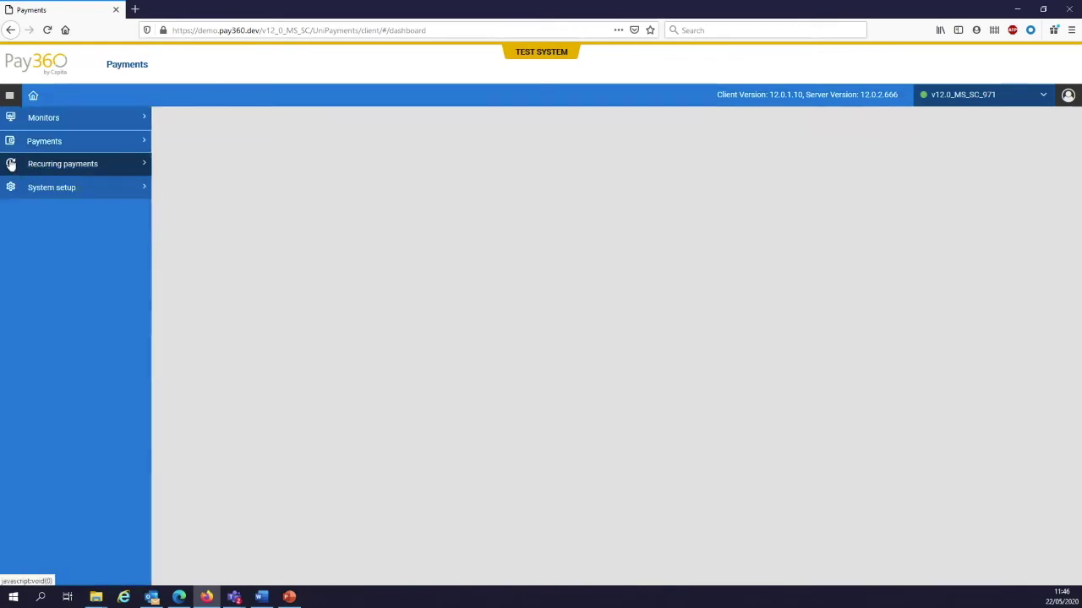
click(46, 211)
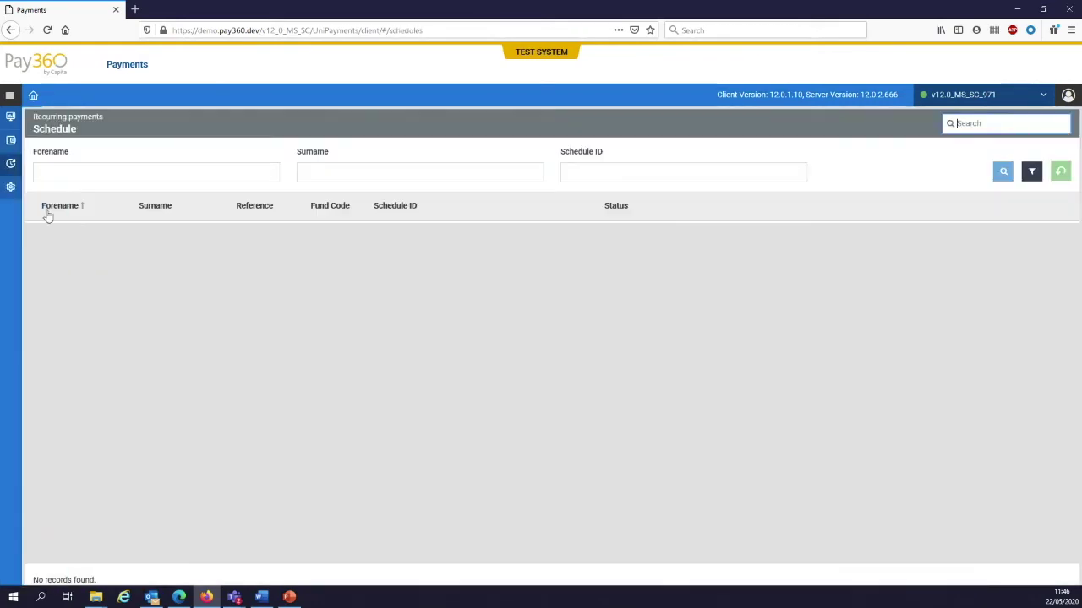
Search schedules by the customer's forename and open actions for the second (CC) schedule
click(118, 173)
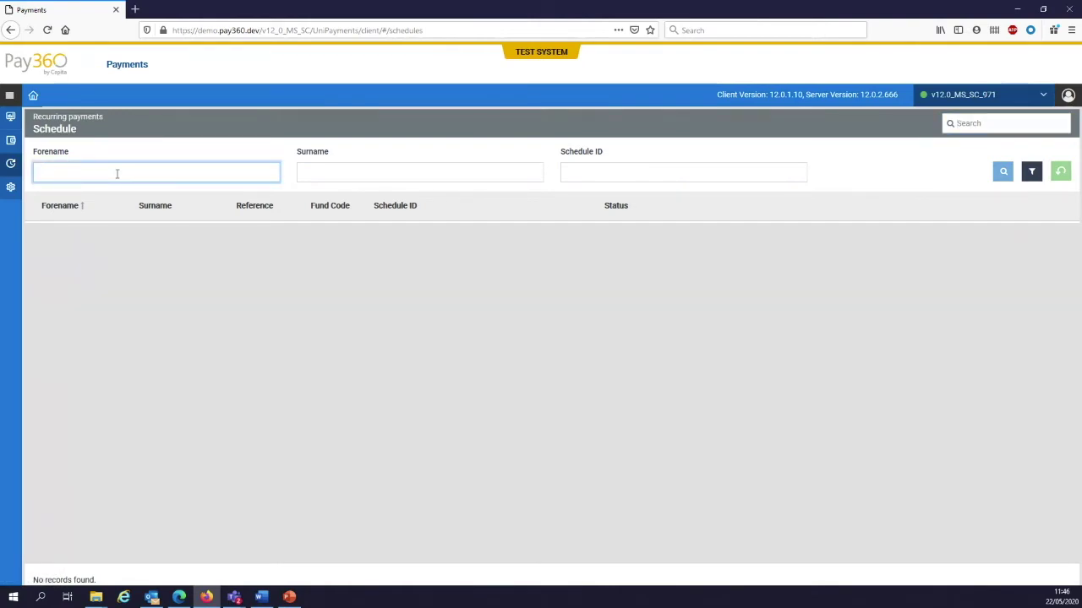
text(Wayne)
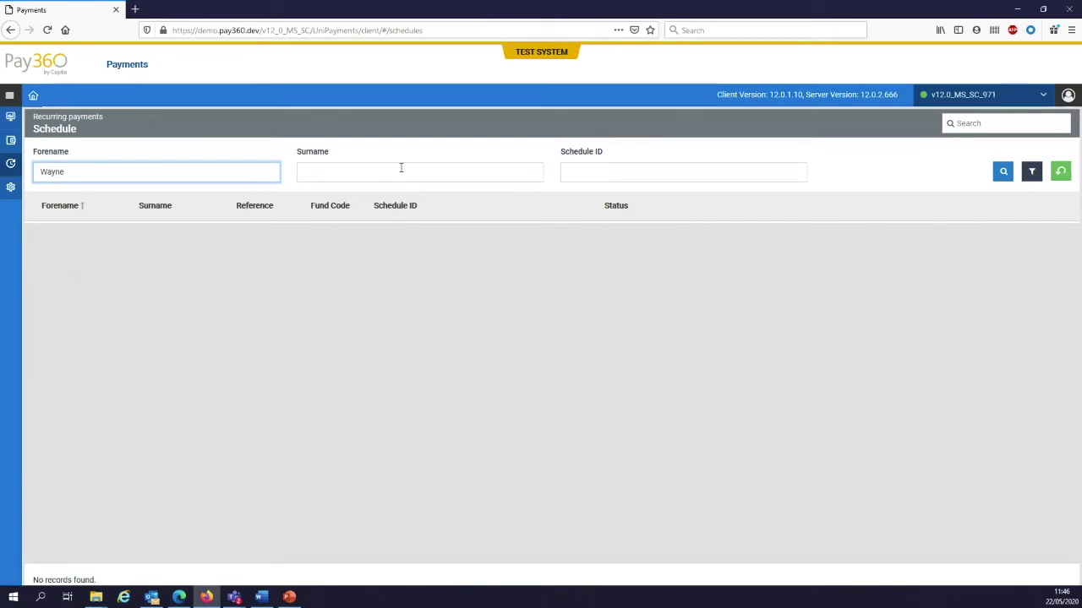
click(1003, 171)
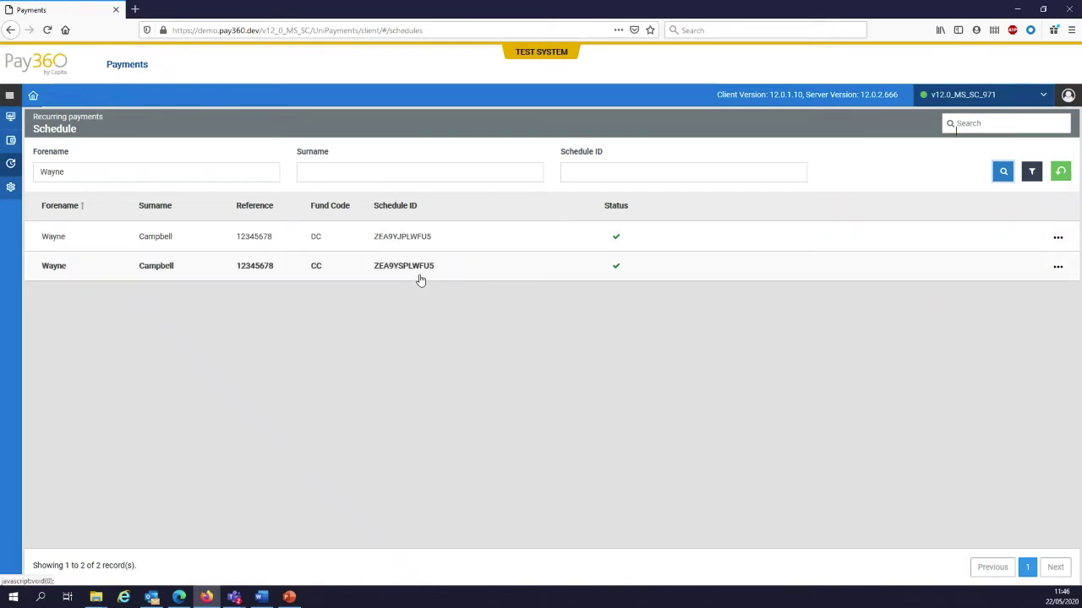
click(1058, 266)
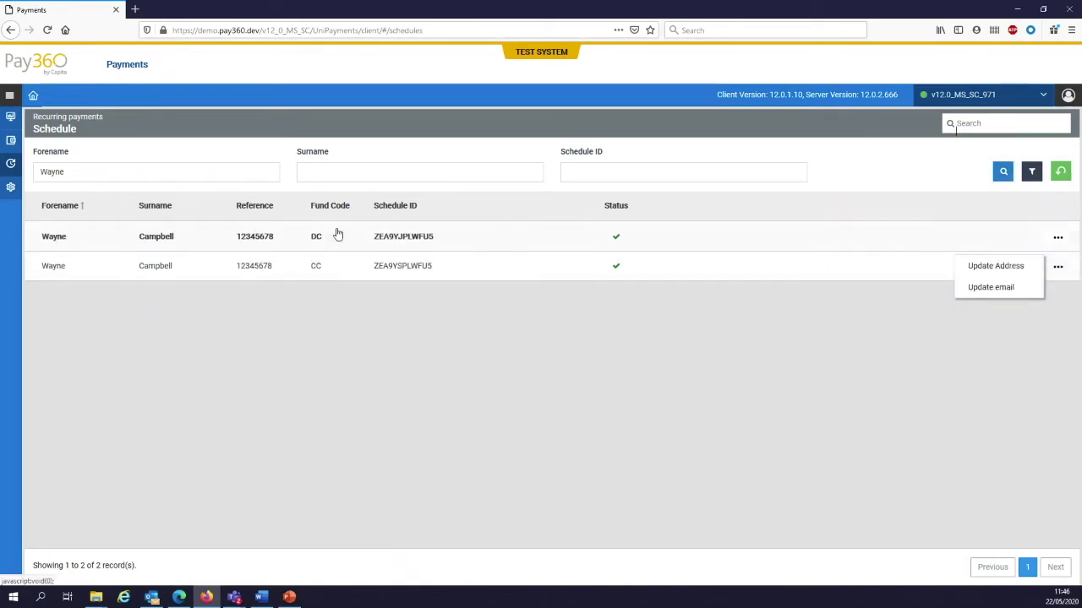
Save the CC schedule unchanged, then reveal the Reference, Email ID and Postcode search filters
click(388, 267)
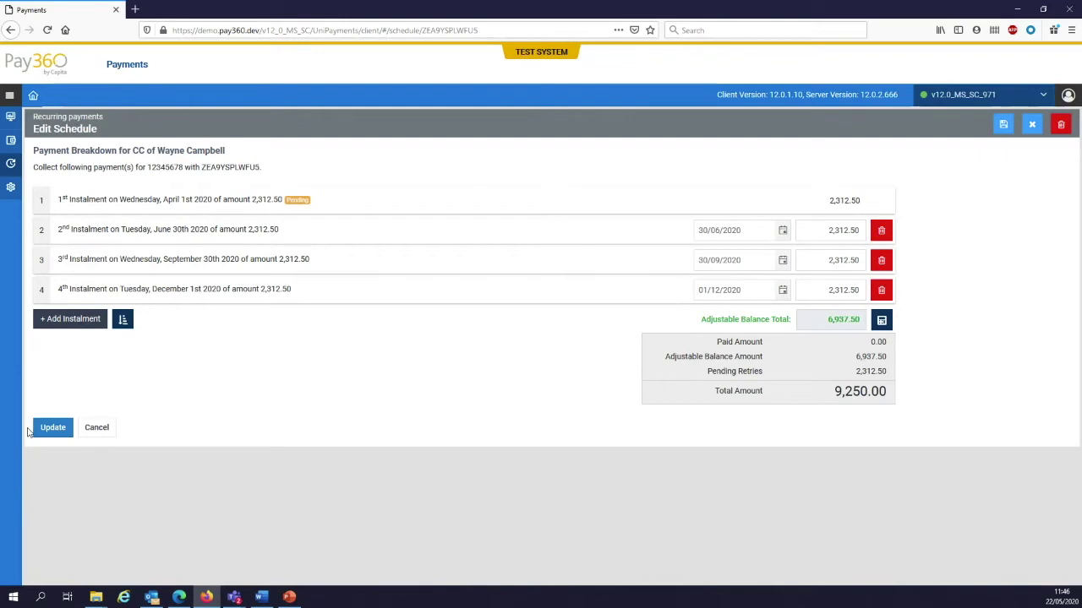
click(53, 429)
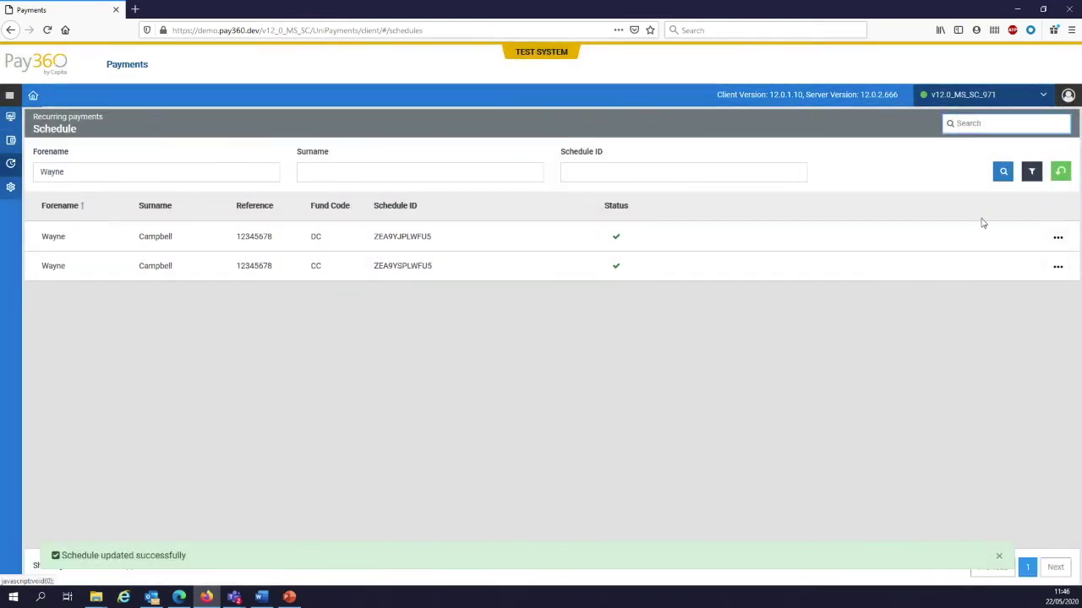
click(1032, 173)
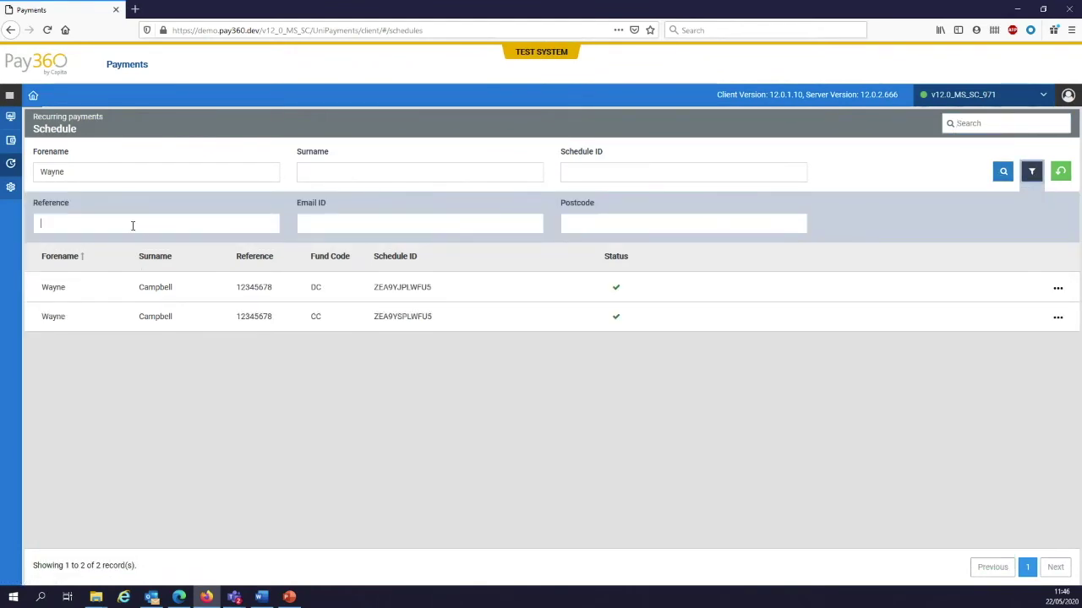
click(454, 227)
click(700, 223)
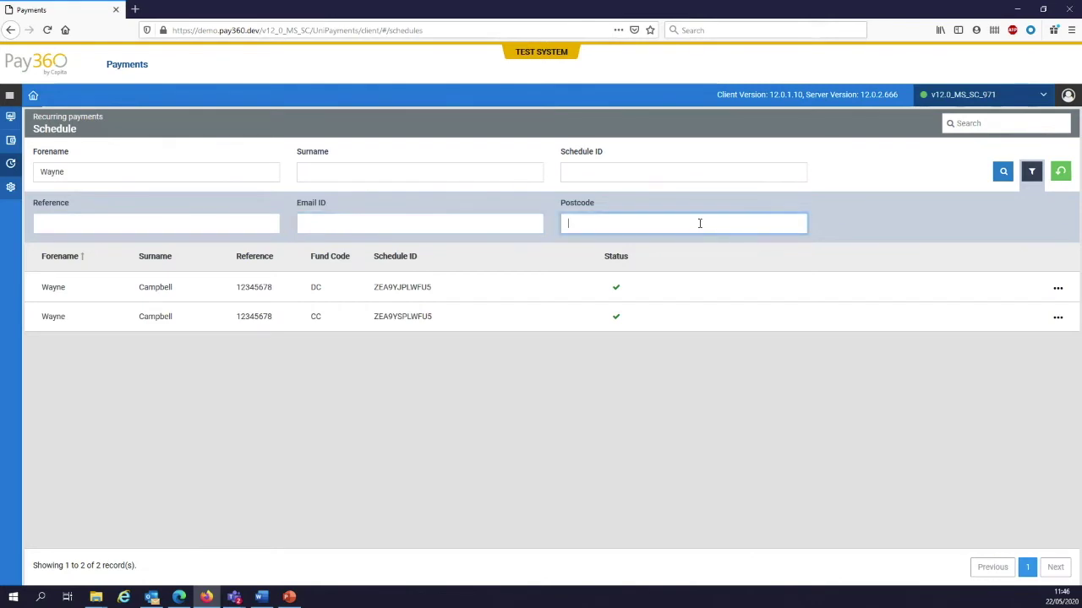
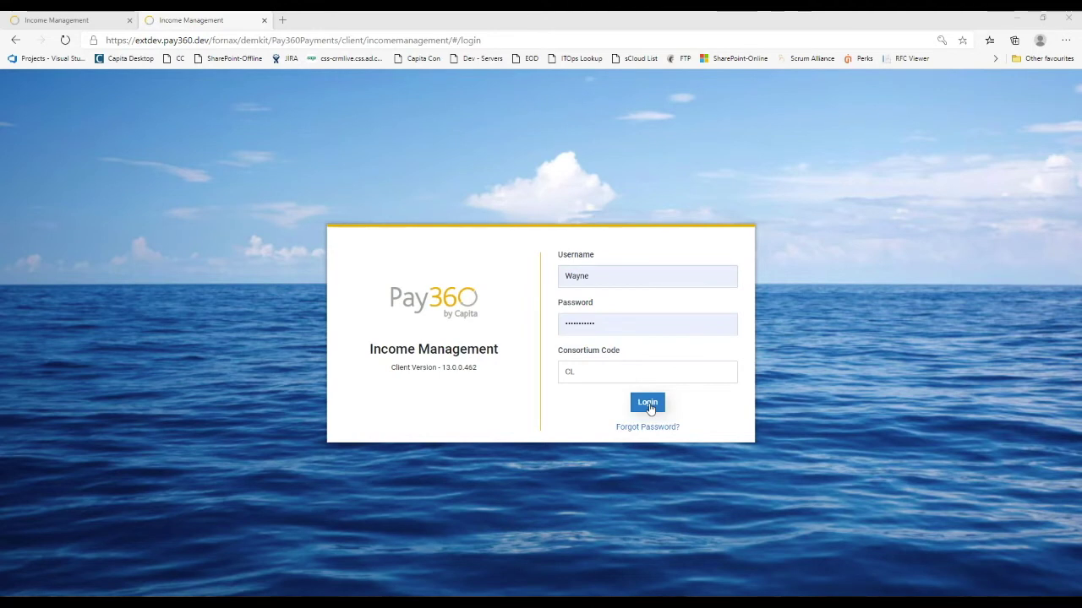
Log in to Income Management with the username, password and consortium code
click(649, 405)
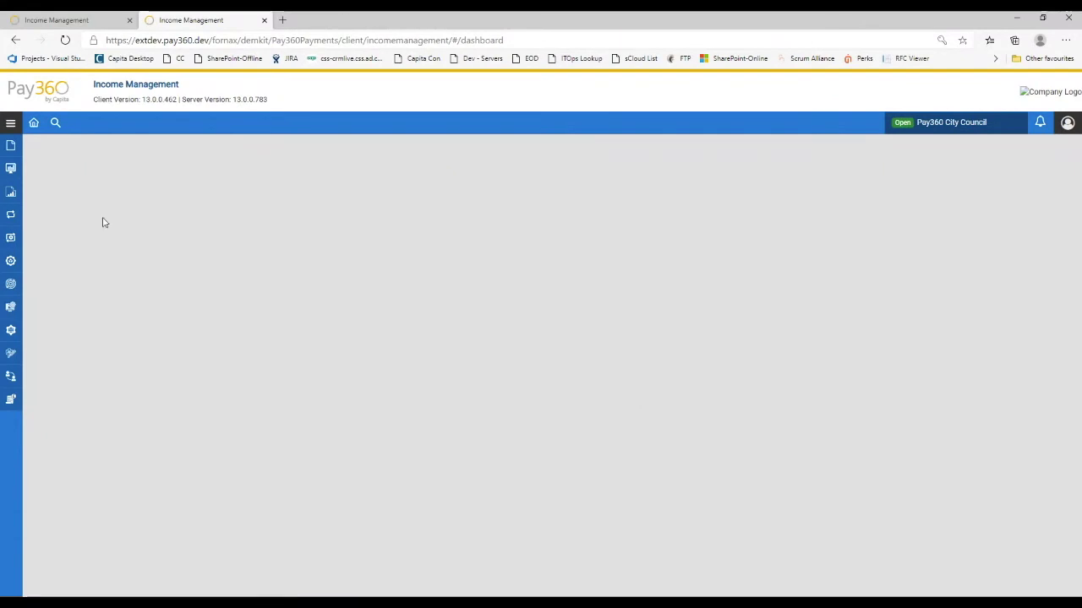
Expand Reports in the navigation menu to reveal Report manager and Custom reports setup
click(10, 123)
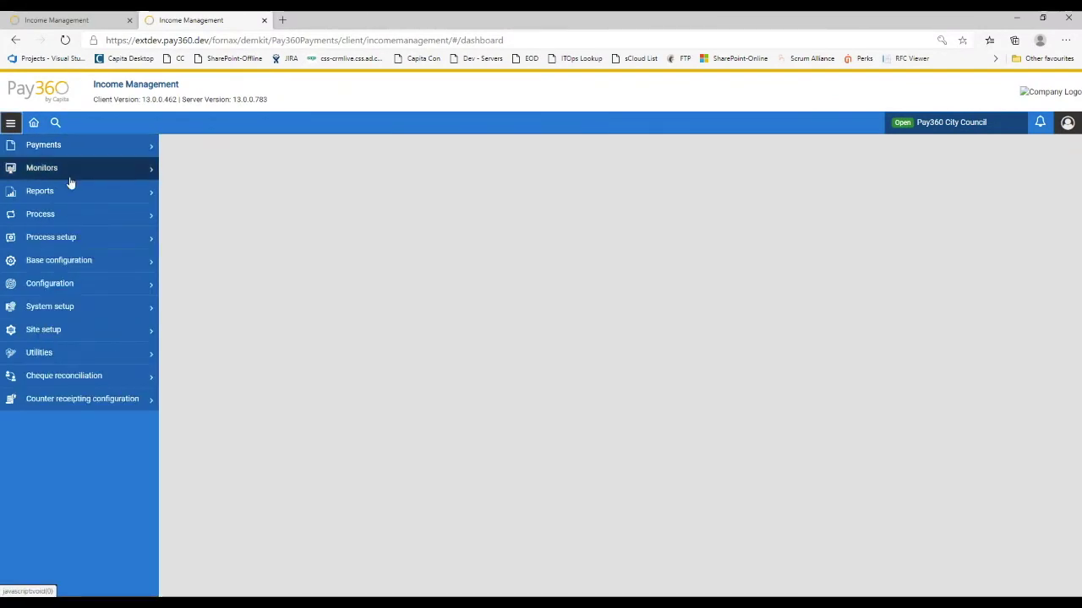
click(90, 145)
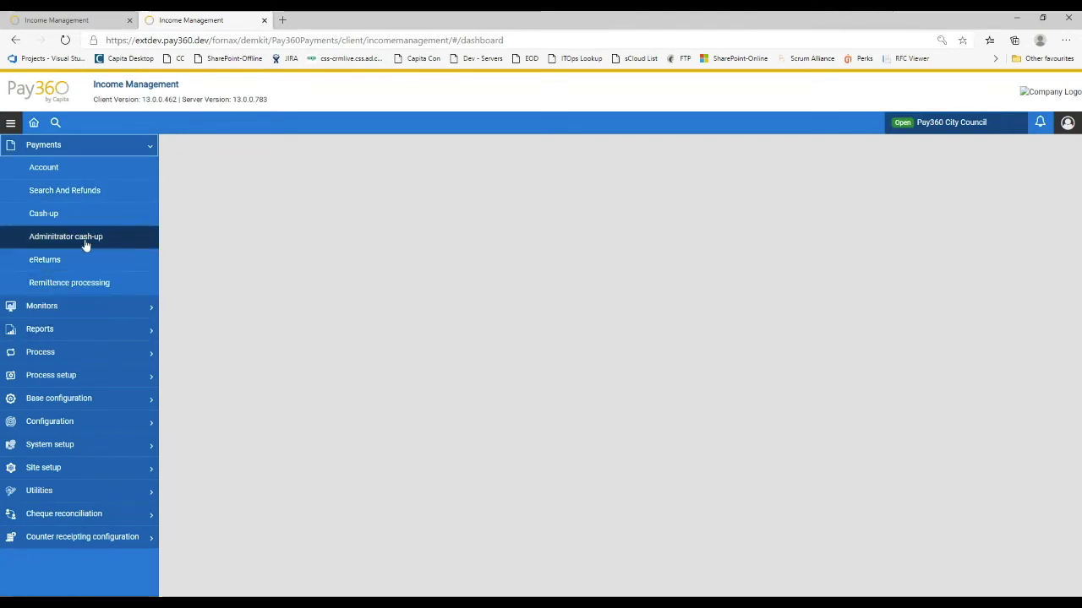
click(79, 353)
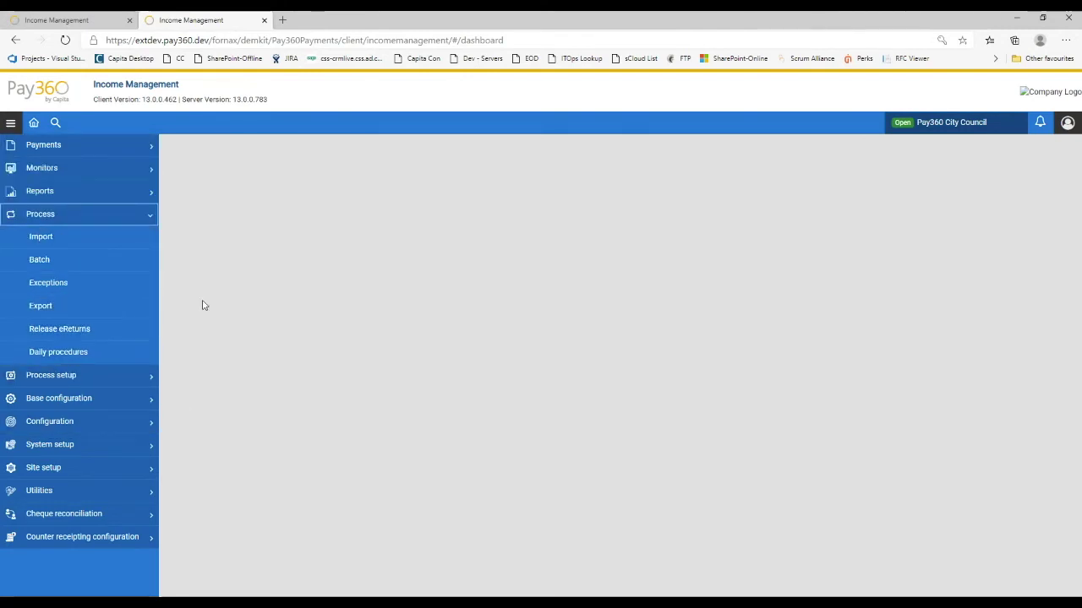
click(11, 123)
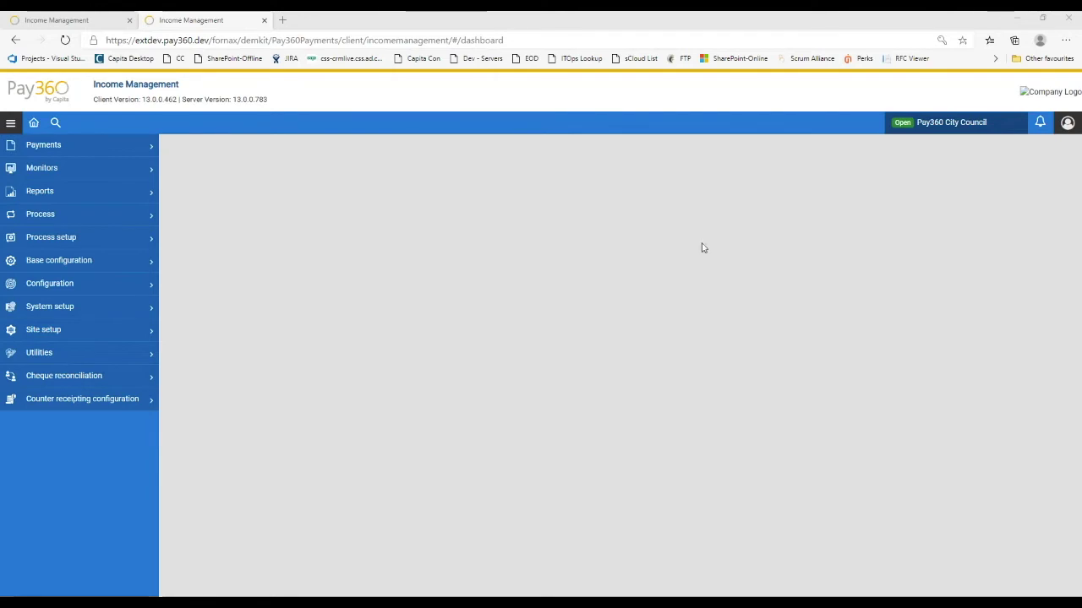
click(45, 195)
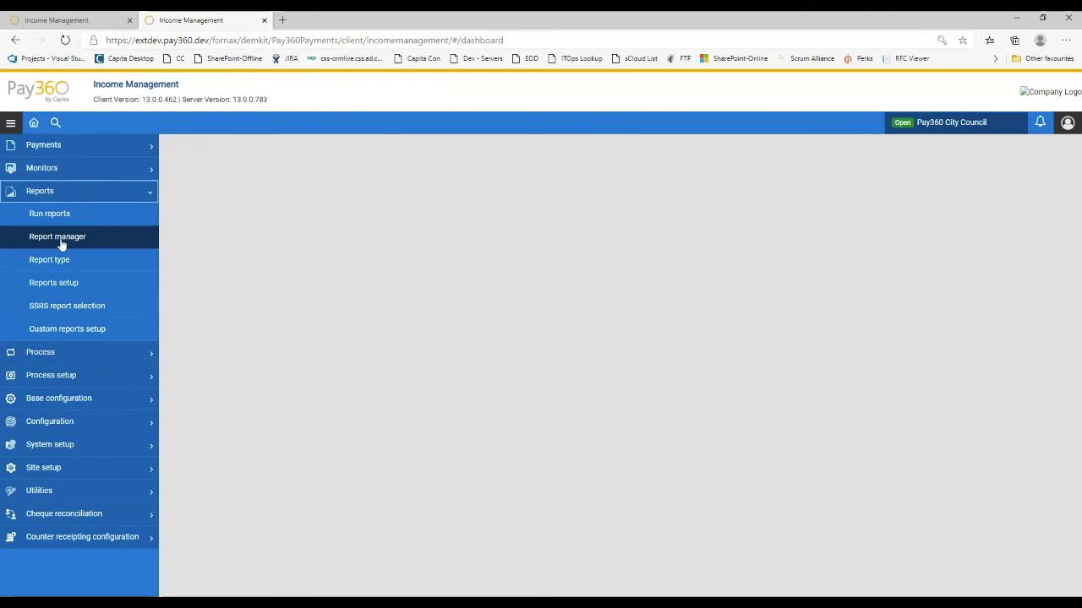
Start a new report from the Custom reports setup list
click(59, 330)
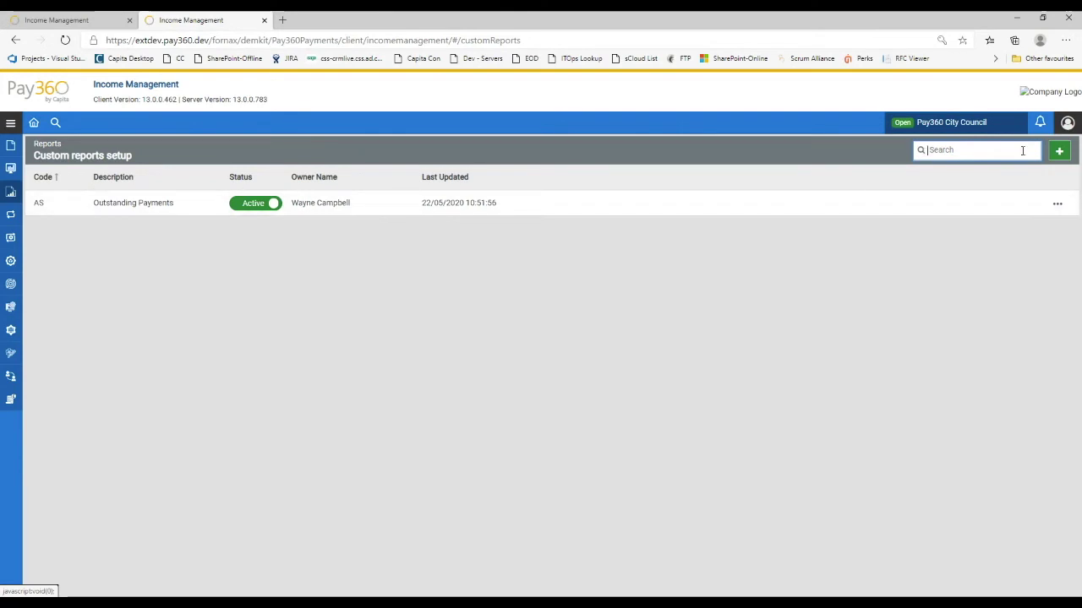
click(1059, 152)
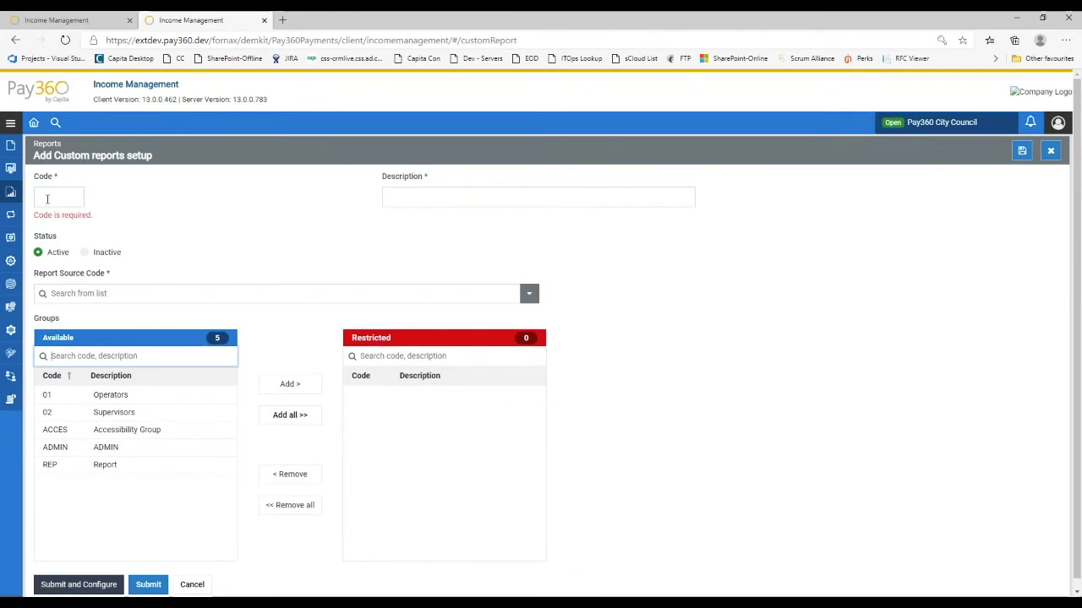
text(AS)
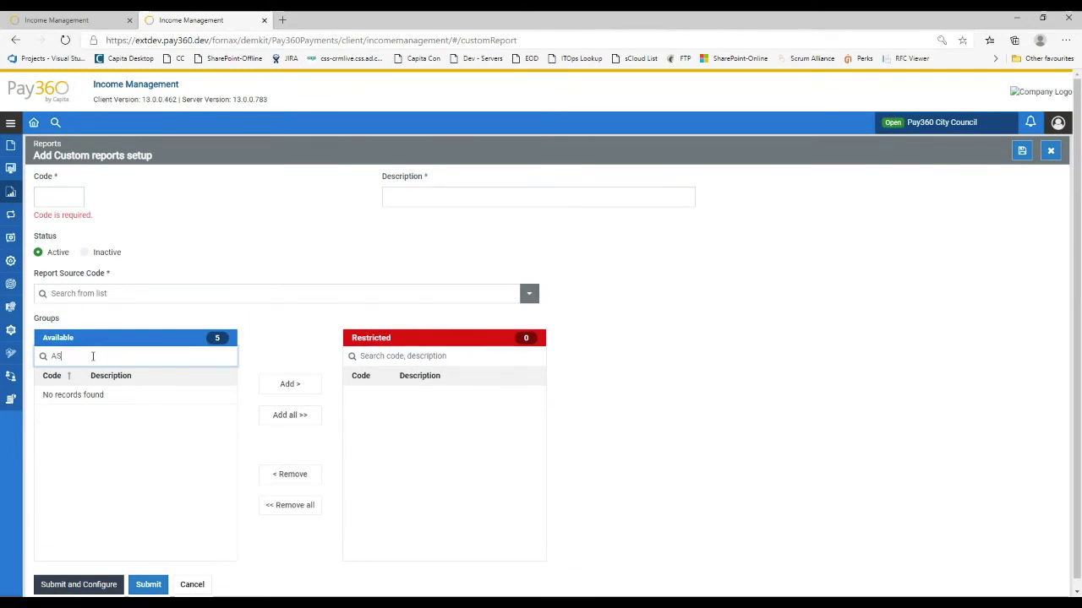
key(BackSpace)
key(BackSpace)
Enter code AS1 and description 'Paid amount' for the new report
click(52, 198)
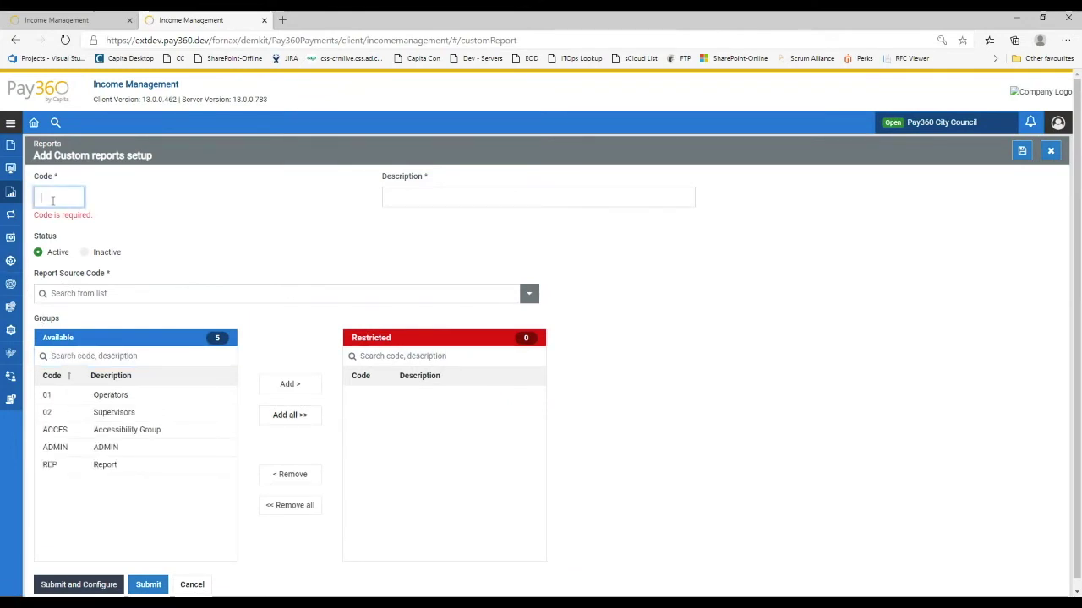
text(AS)
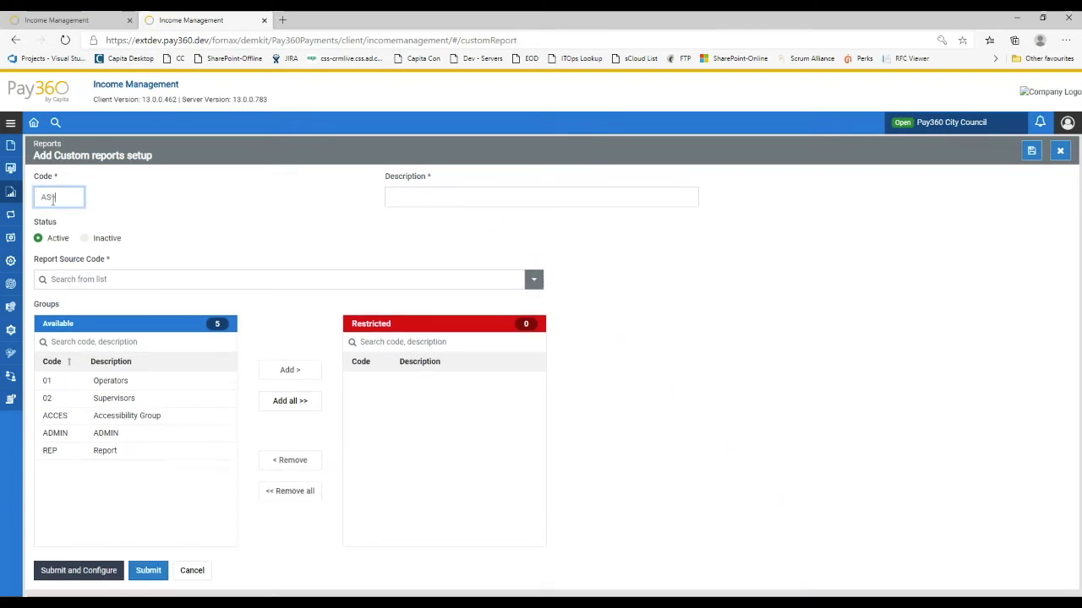
key(Tab)
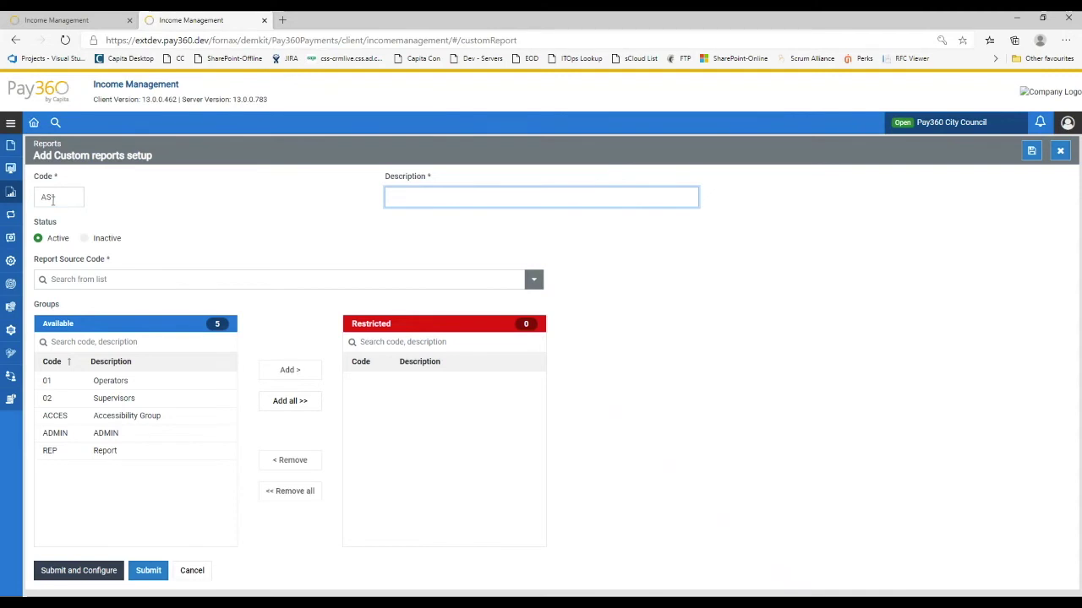
text(PAS)
key(ctrl+a)
text(PAid a)
key(BackSpace)
text(amo0u)
key(BackSpace)
key(BackSpace)
text(unt)
key(Return)
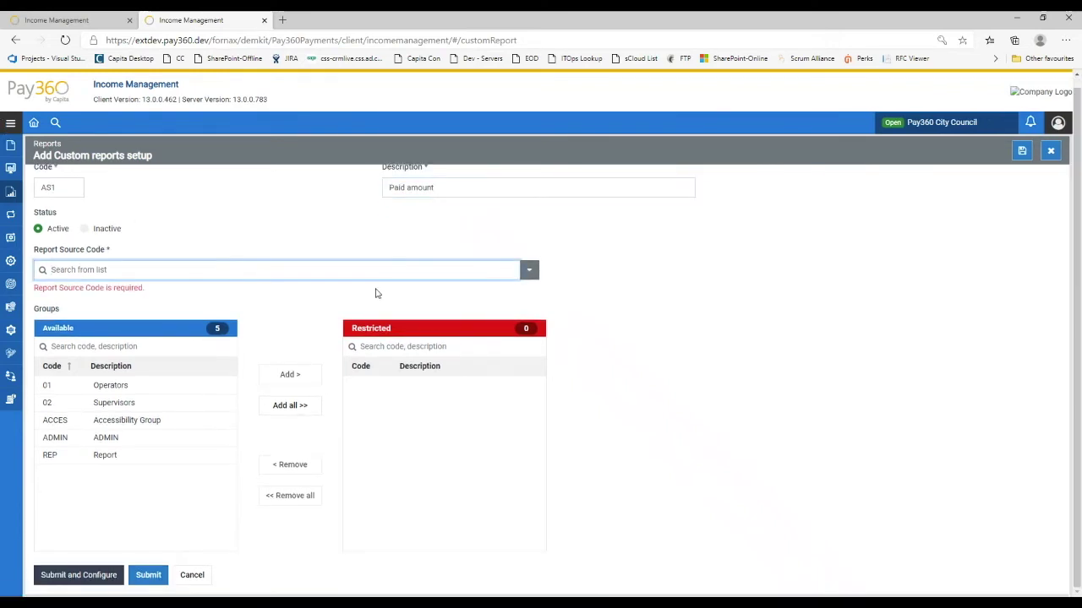
Choose 00001 - Holding Transactions as the Report Source Code
click(525, 270)
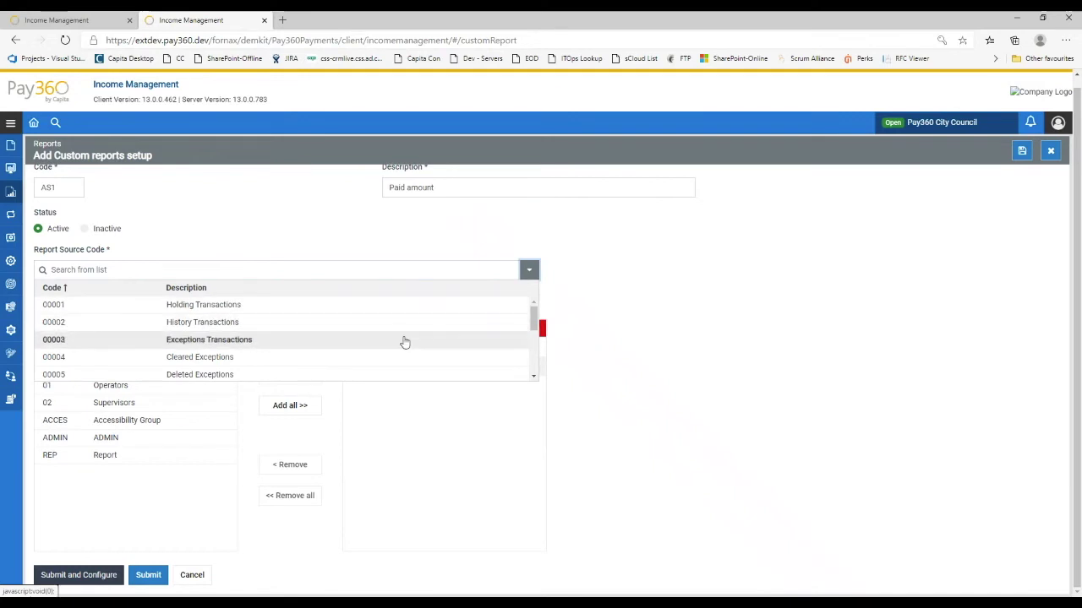
scroll(390, 350, down, 2)
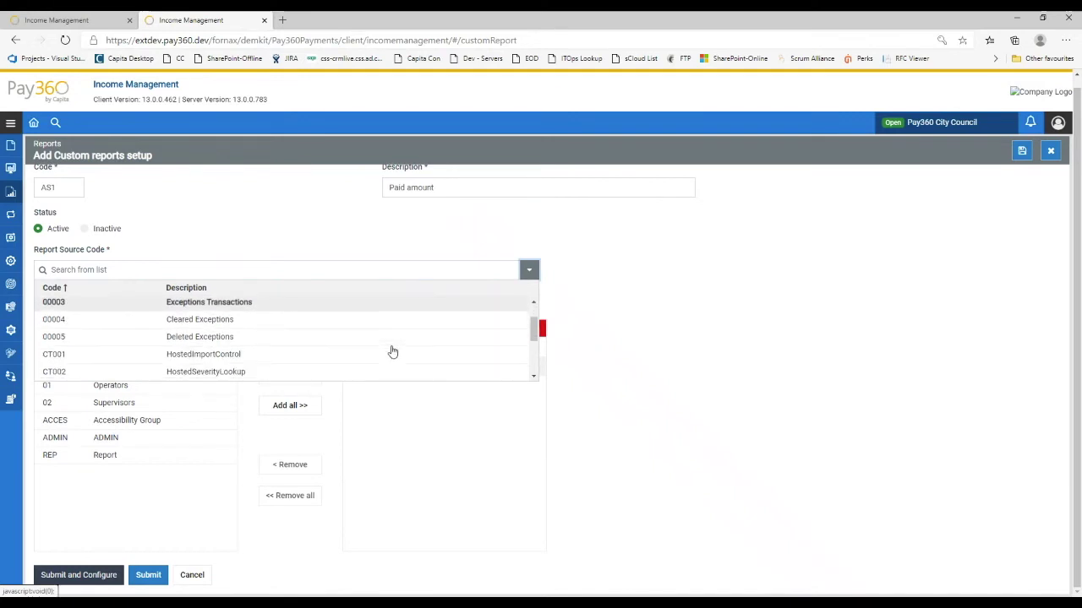
scroll(391, 348, up, 3)
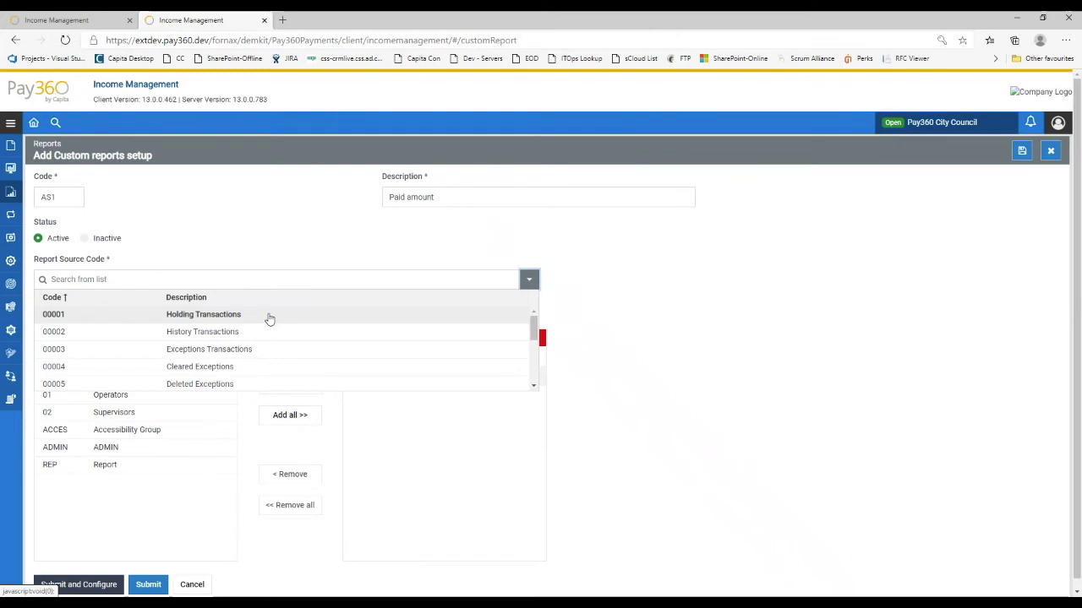
click(268, 319)
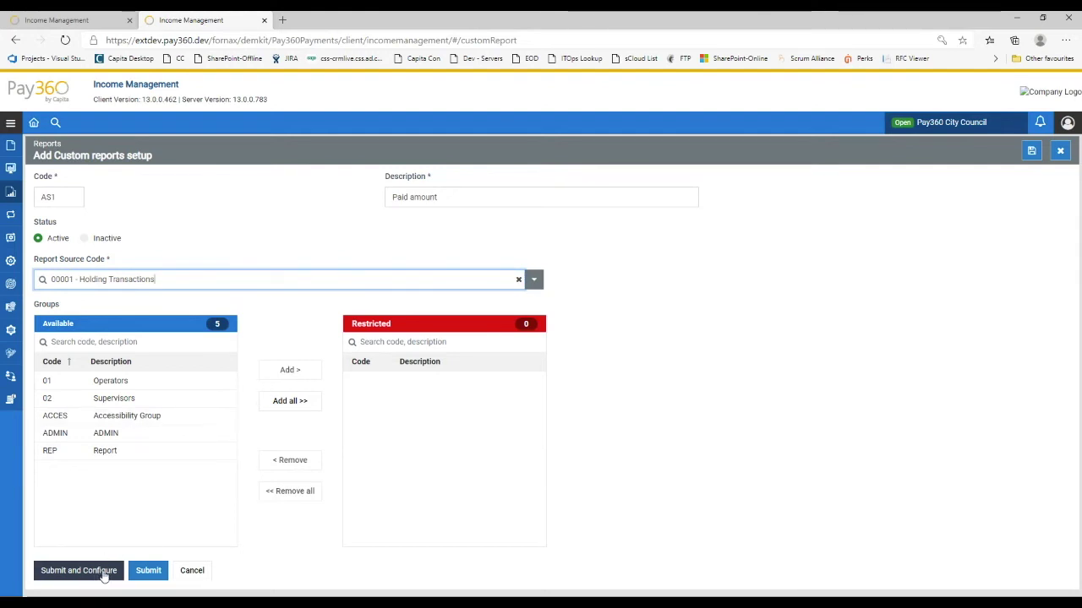
Submit the AS1 report and go to its configuration page
click(103, 582)
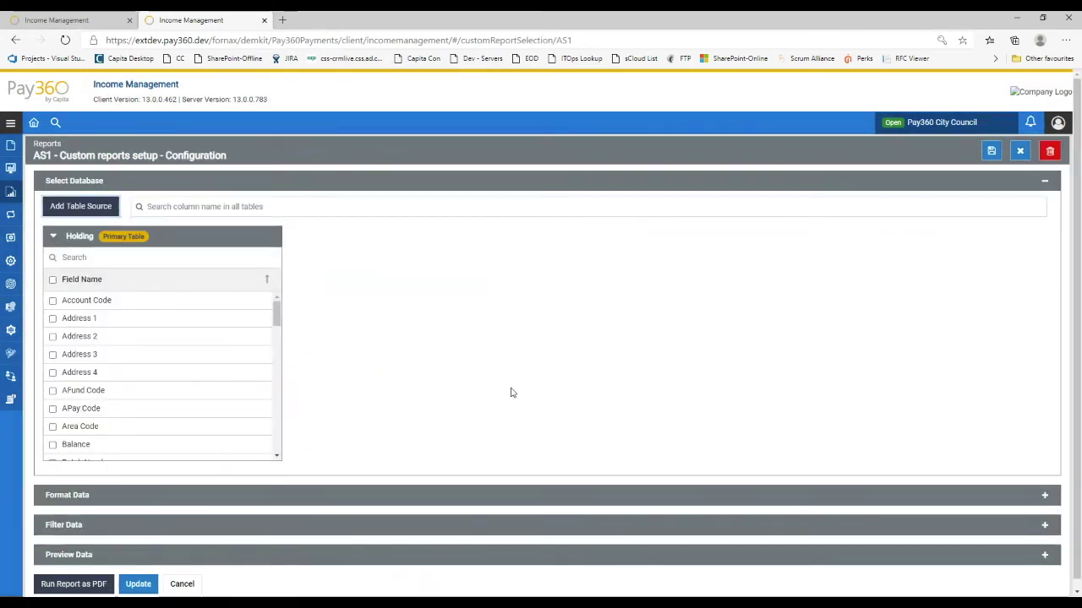
scroll(503, 368, down, 1)
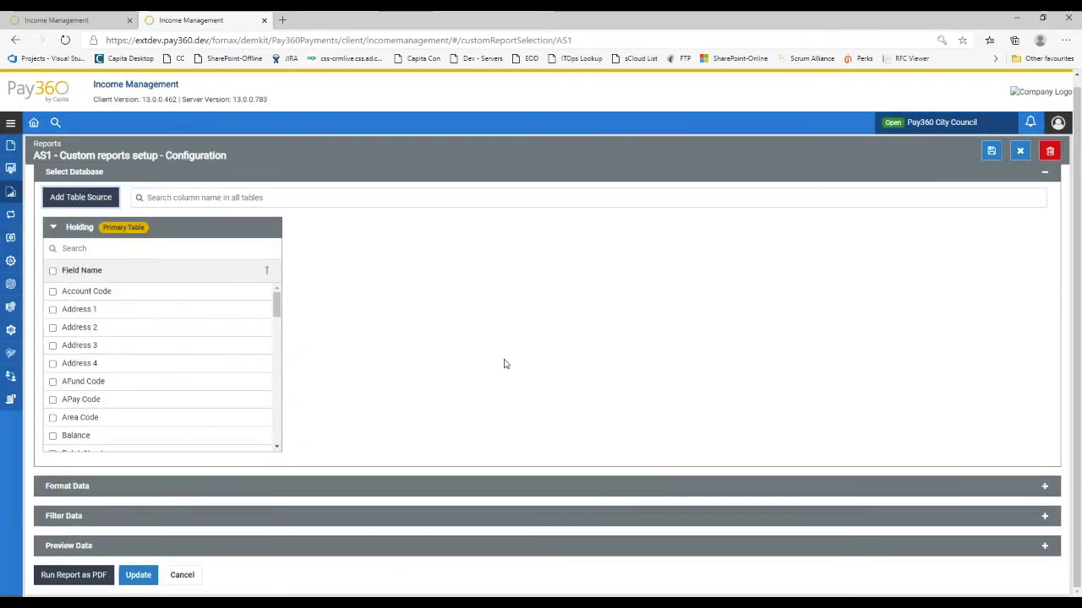
scroll(474, 378, up, 1)
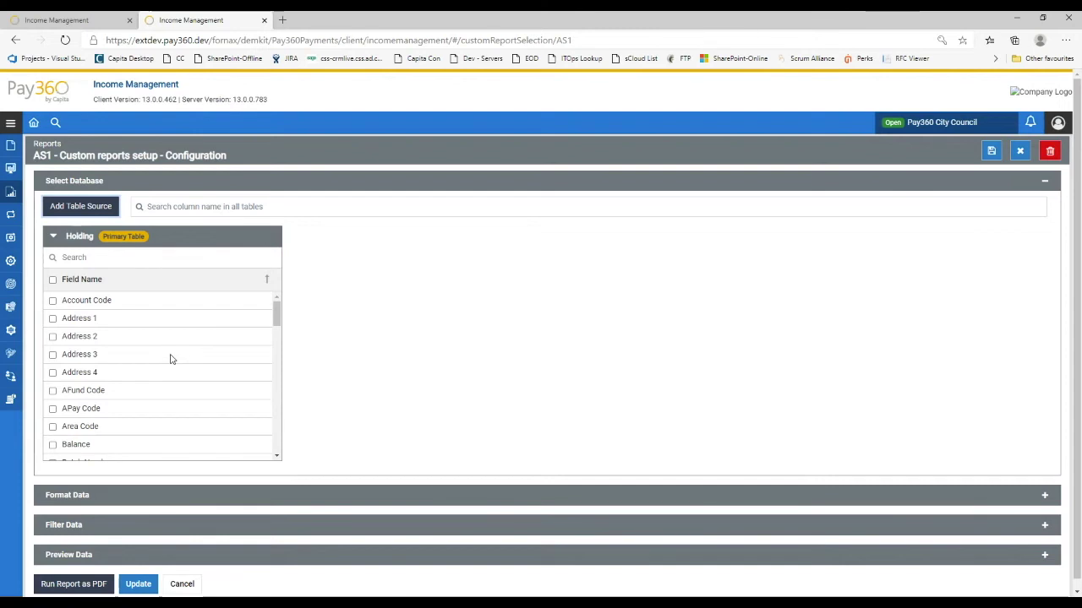
scroll(169, 404, down, 1)
scroll(167, 398, down, 10)
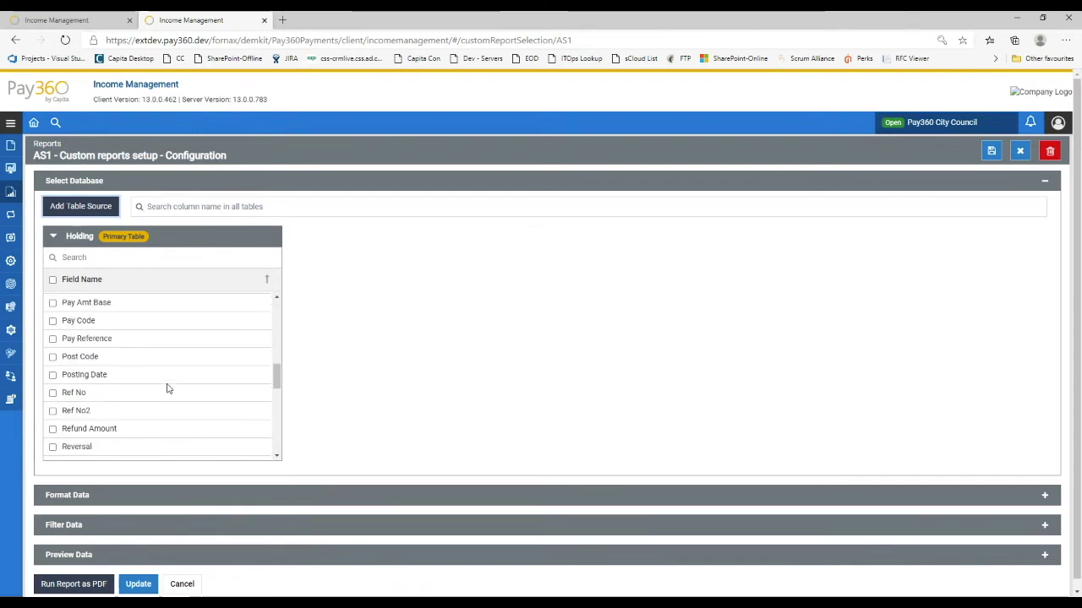
scroll(164, 393, down, 1)
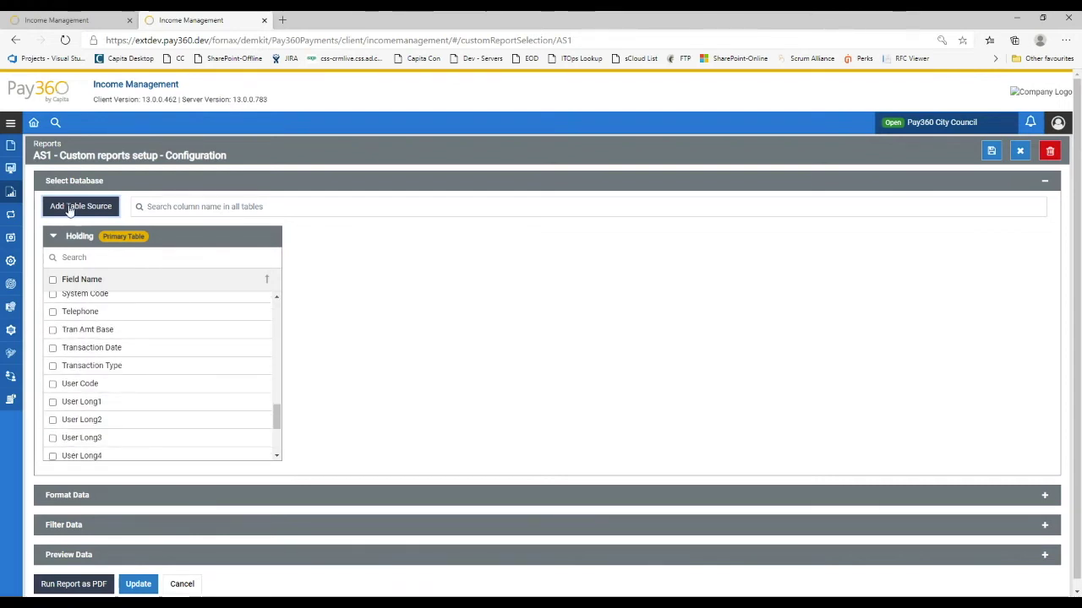
Tick Fund, Pay and Machine as additional table sources
click(69, 207)
click(345, 319)
click(344, 346)
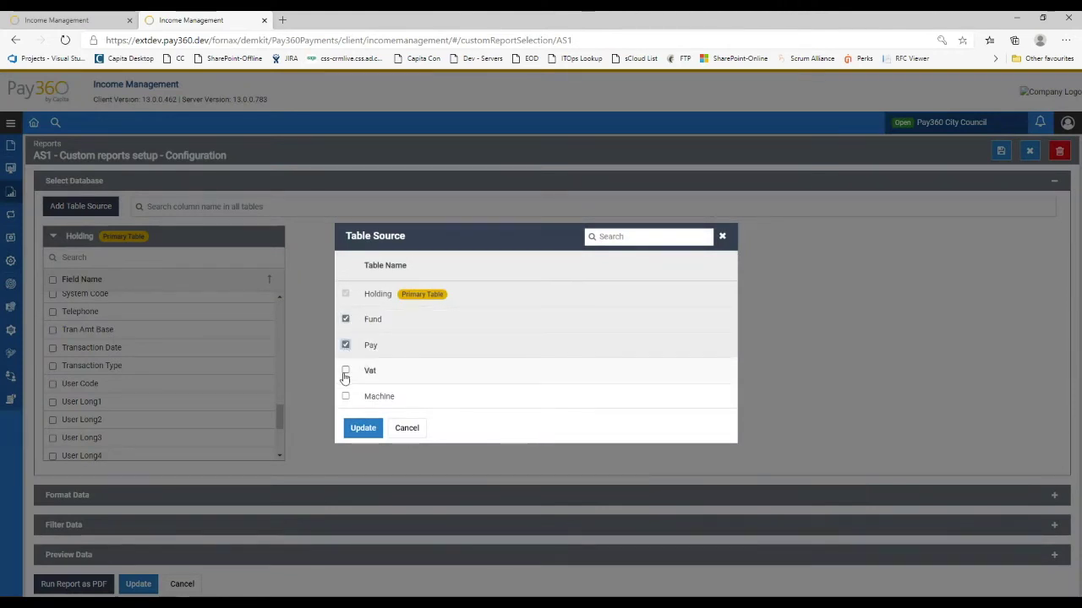
click(345, 397)
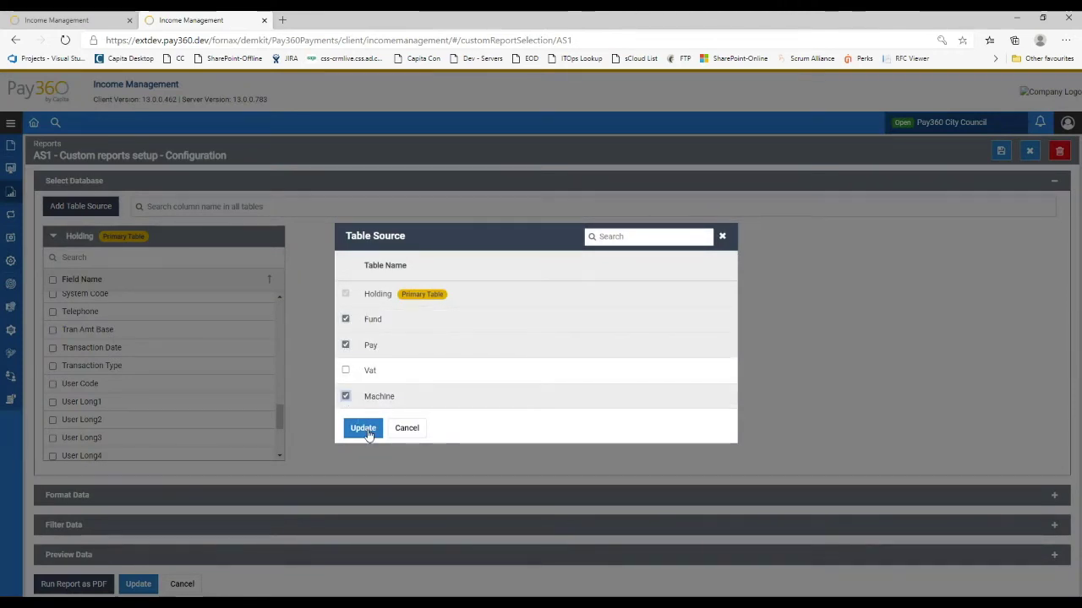
Apply the Fund, Pay and Machine table sources to the report
click(363, 428)
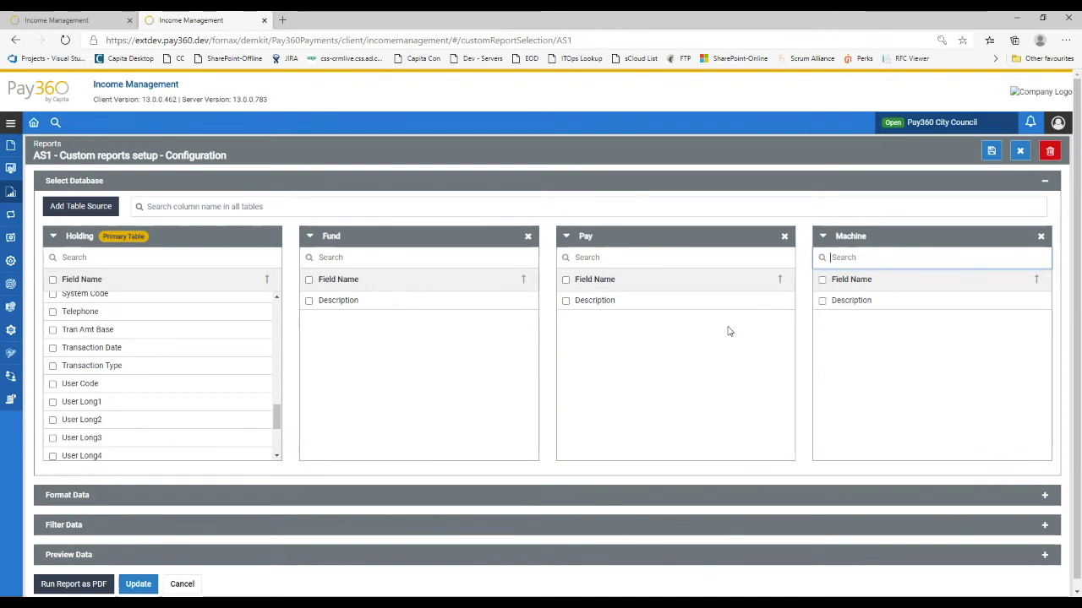
Filter the Holding fields by 'Ref' and tick Ref No and Ref No2
scroll(138, 321, up, 10)
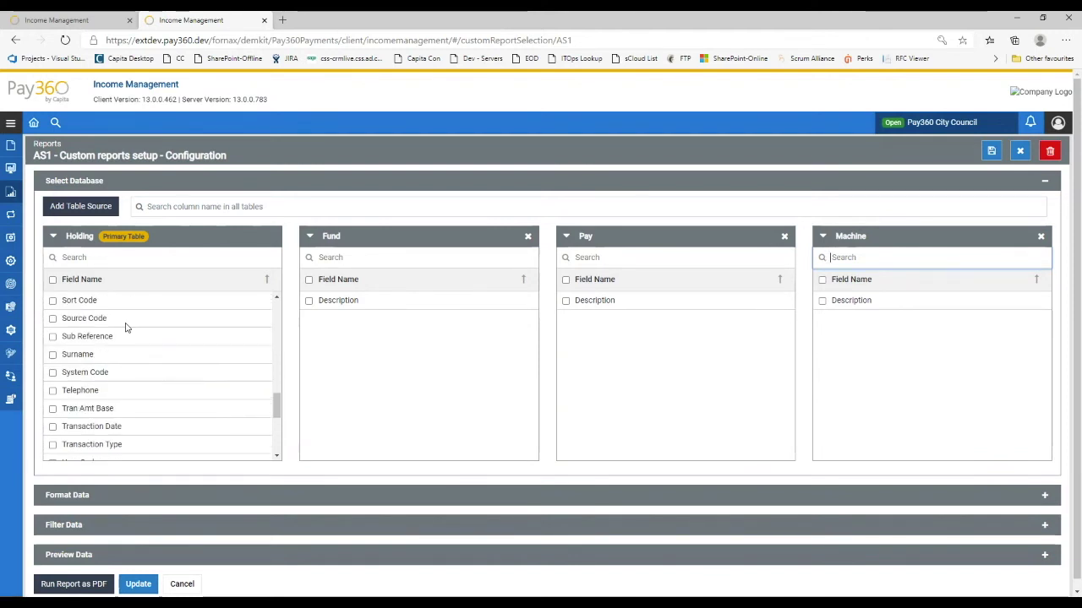
scroll(110, 367, up, 5)
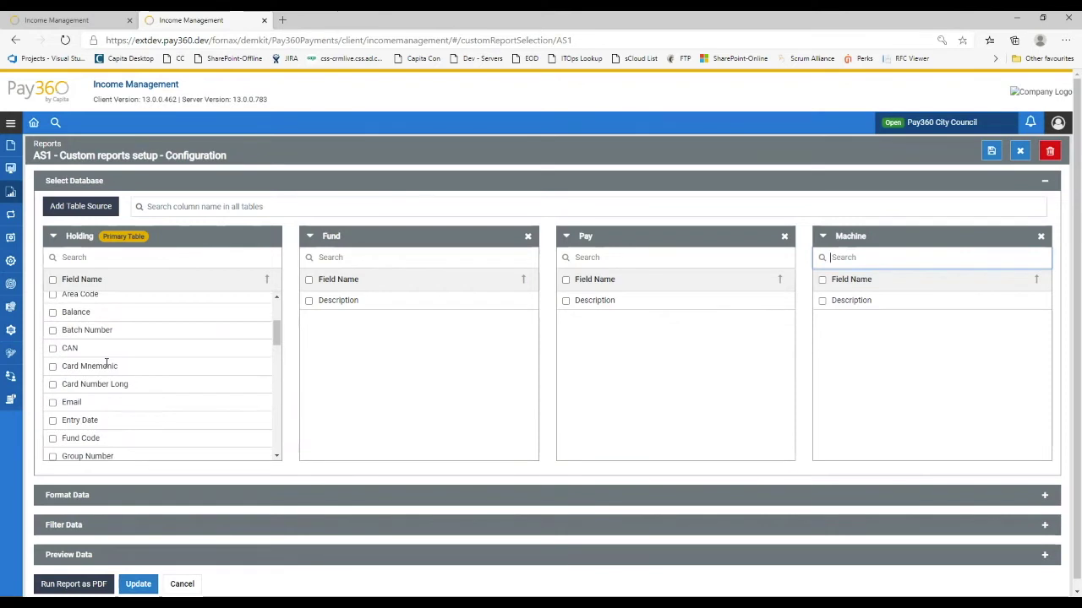
click(188, 258)
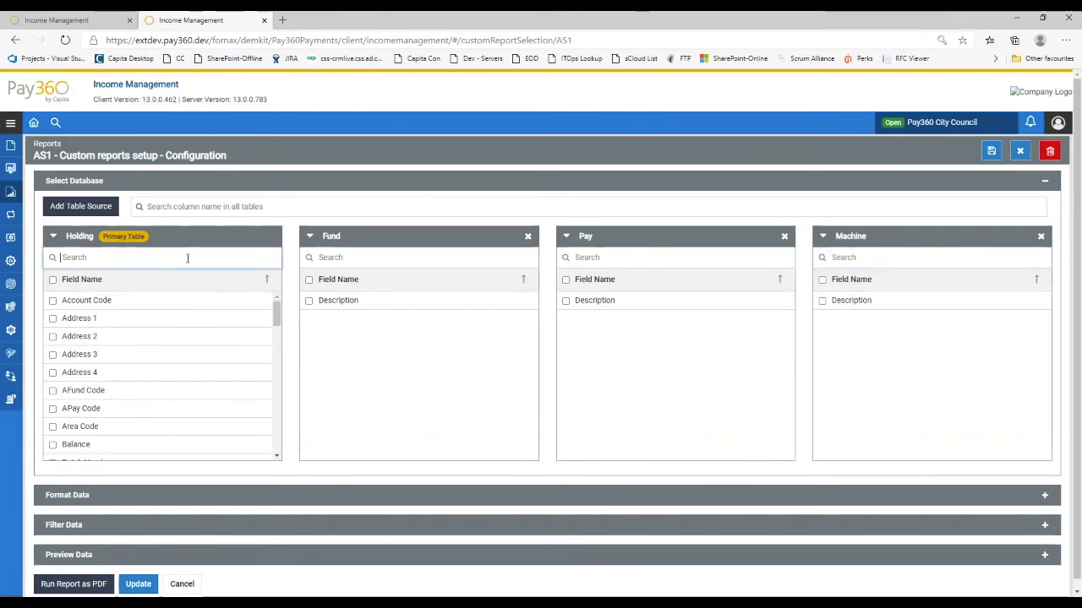
text(Ref)
click(52, 318)
click(53, 338)
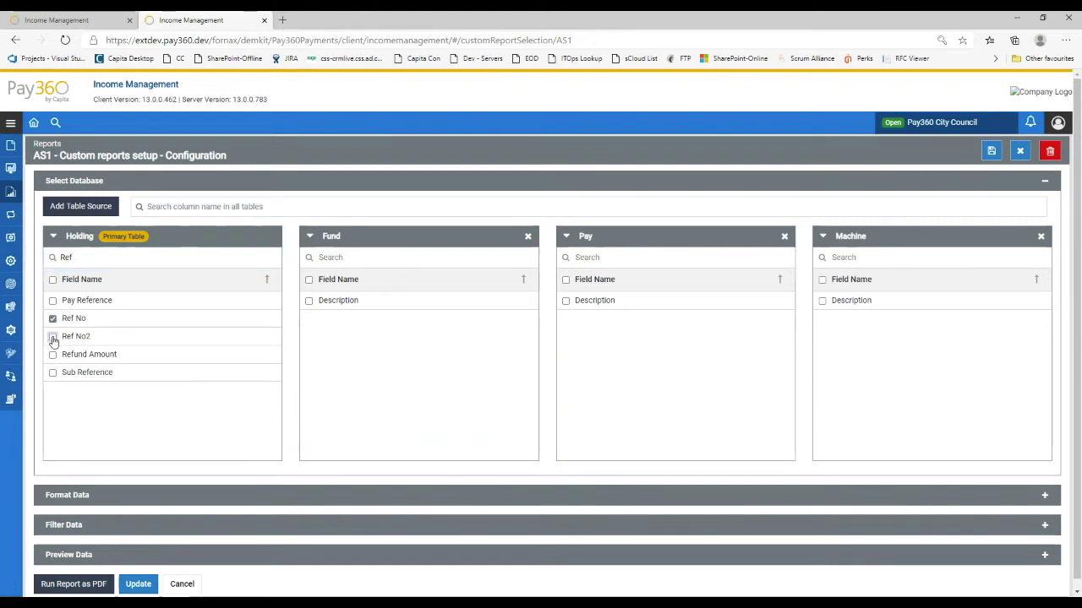
Tick Holding's Tran Amt Base and Transaction Date, plus the Fund and Pay Description fields
drag(99, 264, 41, 265)
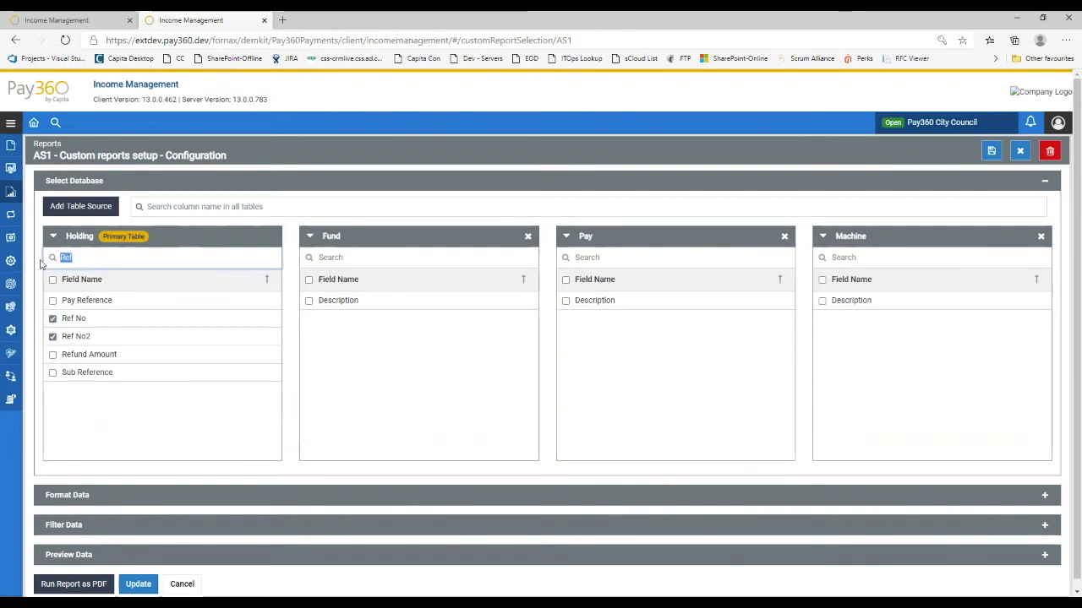
text(Amoun)
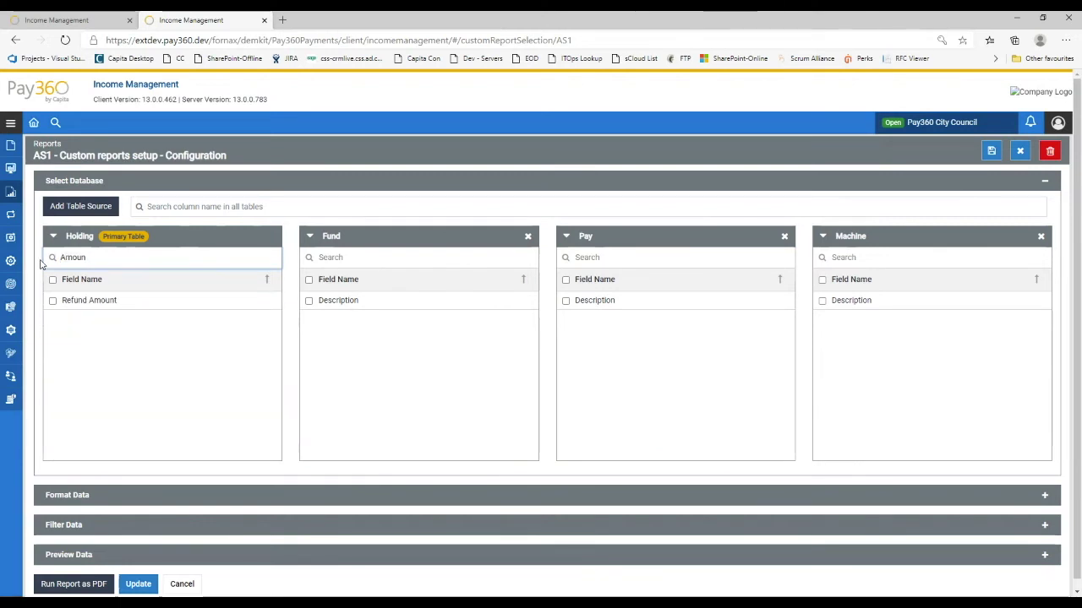
key(ctrl+a)
key(BackSpace)
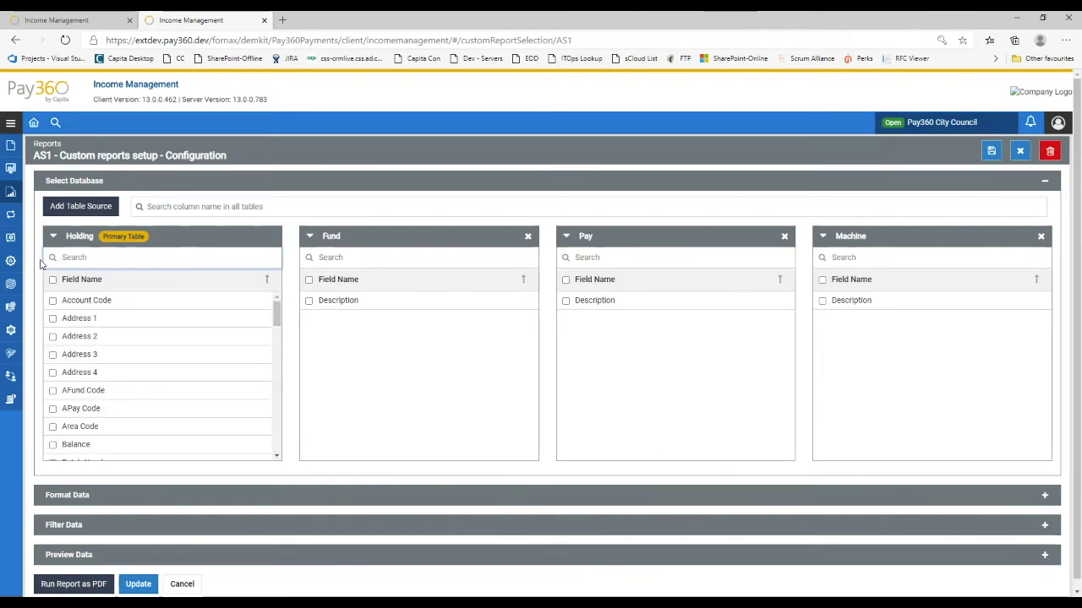
text(tra)
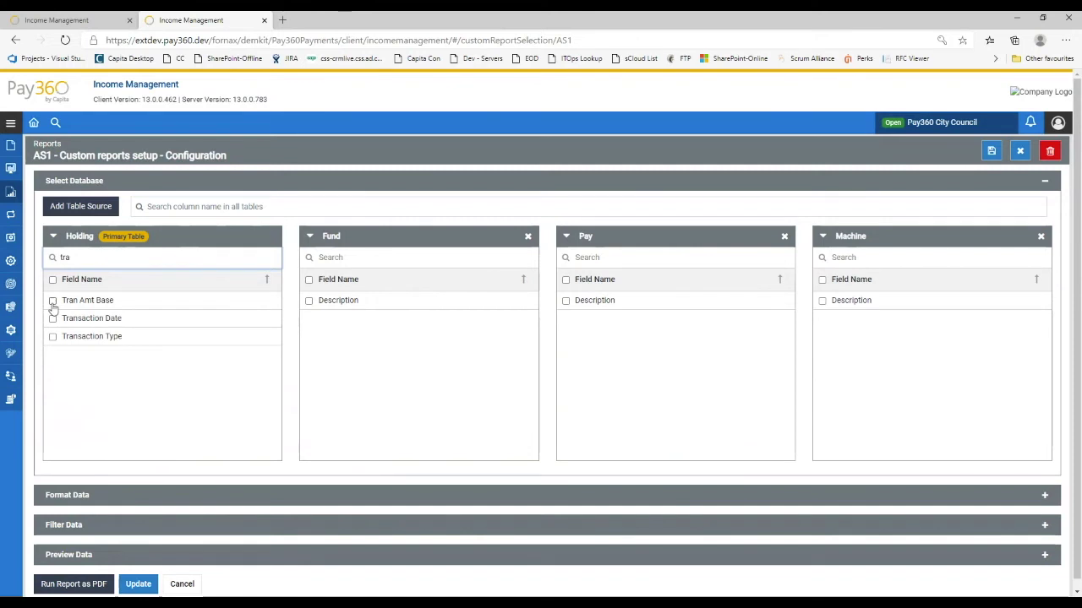
click(53, 301)
click(52, 318)
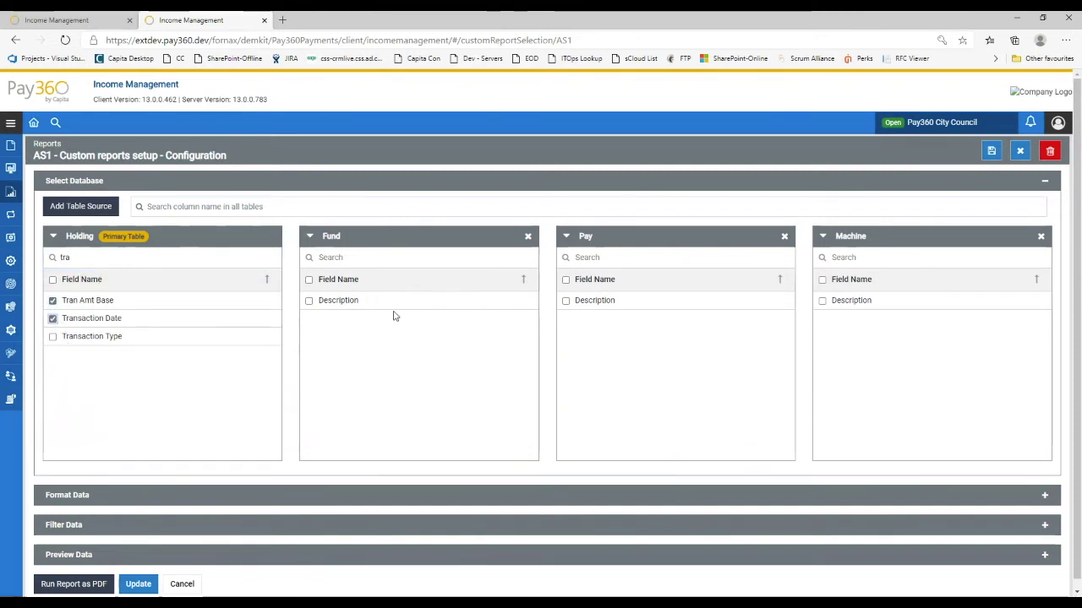
click(310, 301)
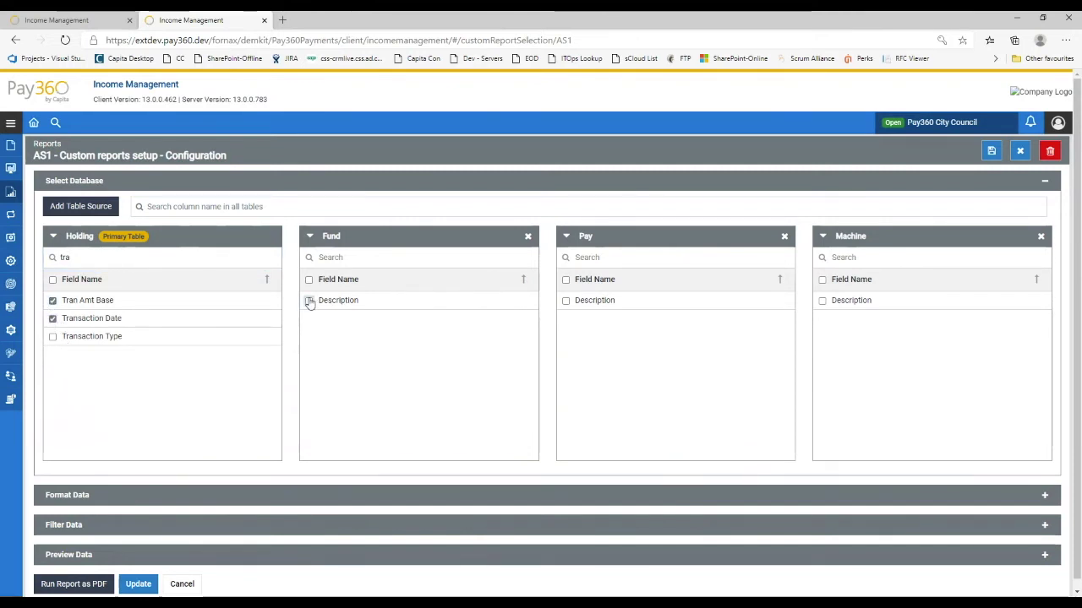
click(565, 302)
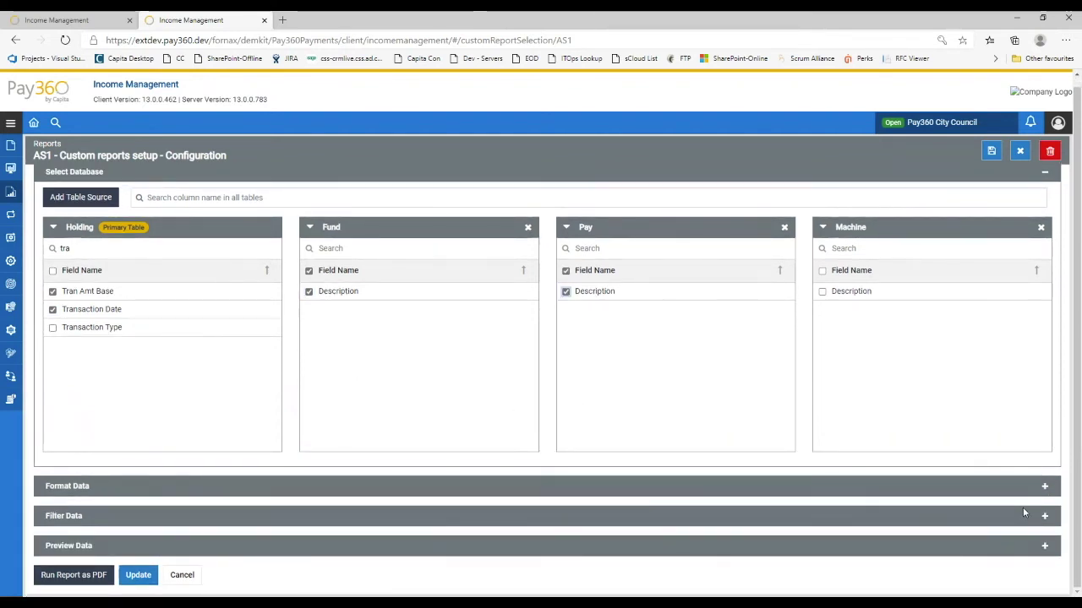
In Format Data, alias Tran_Amt_Base as 'Amount' and Ref_No2 as 'Reference'
click(1045, 490)
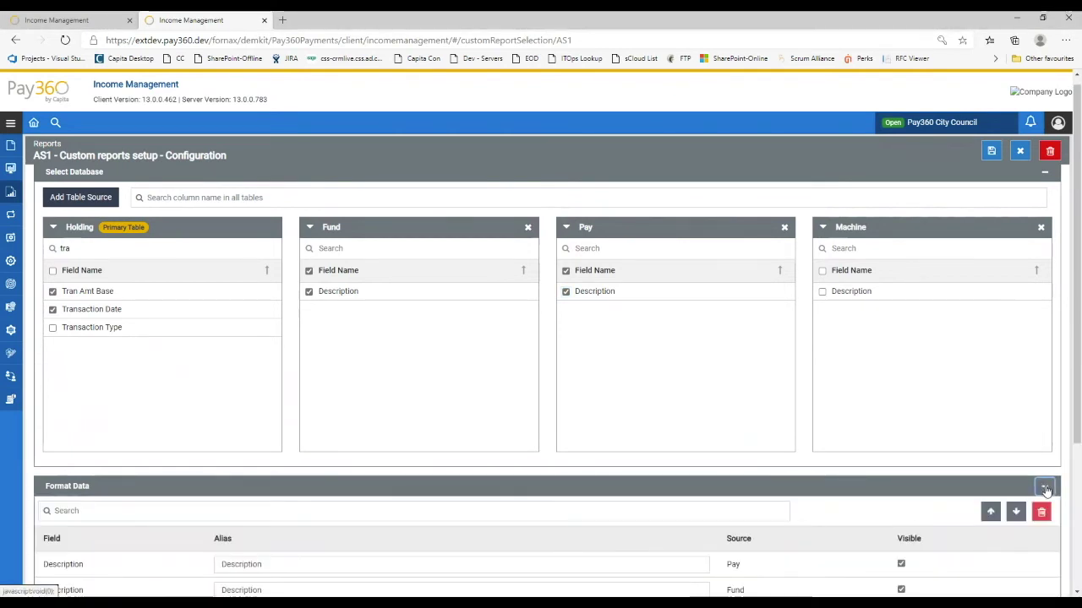
scroll(685, 432, down, 3)
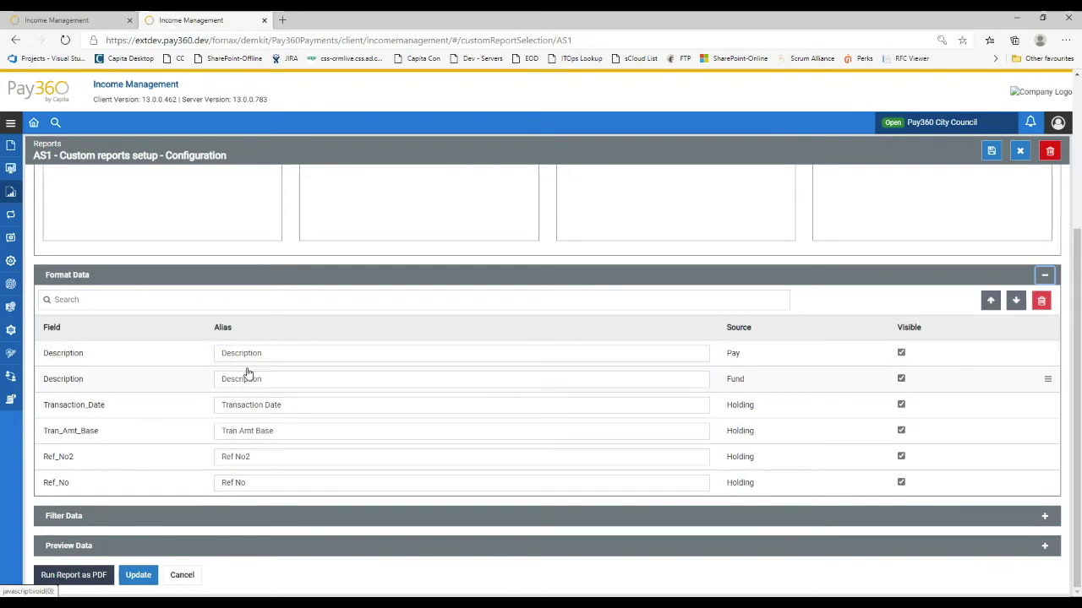
scroll(239, 372, up, 3)
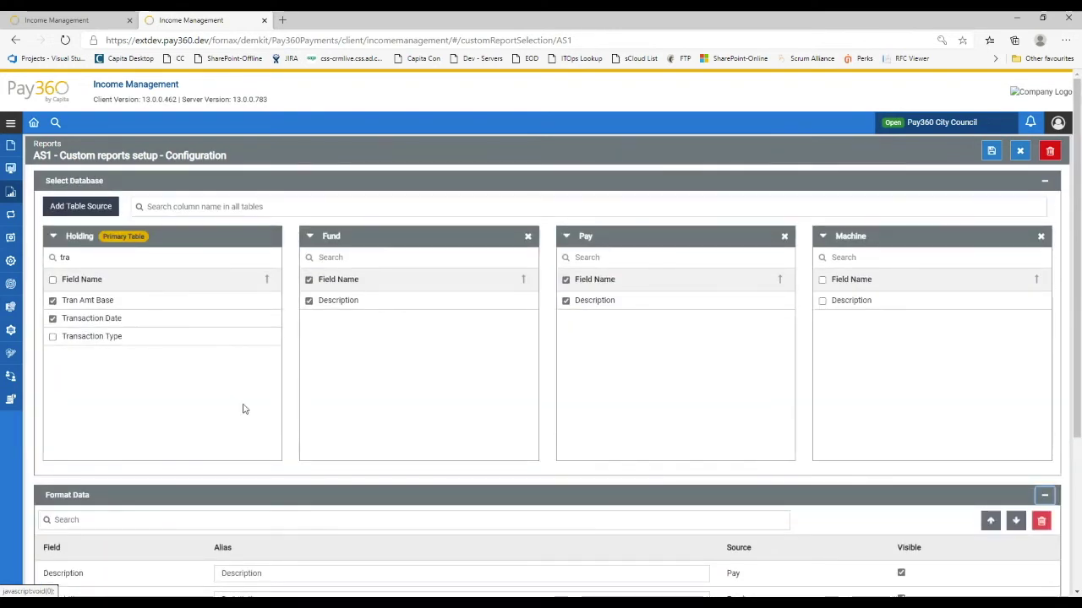
scroll(242, 408, down, 3)
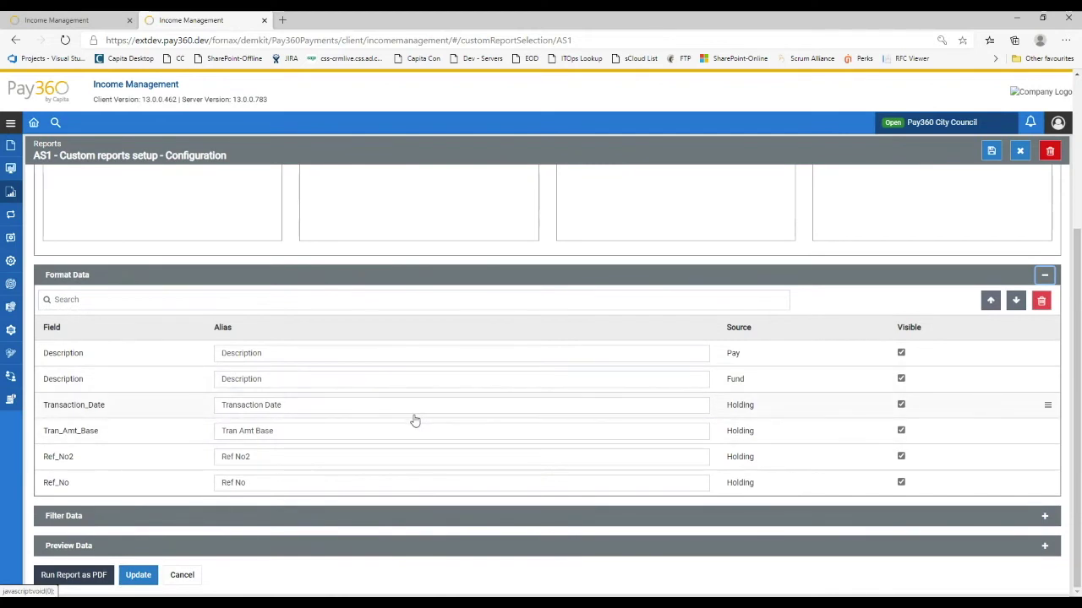
click(276, 432)
text(Amount)
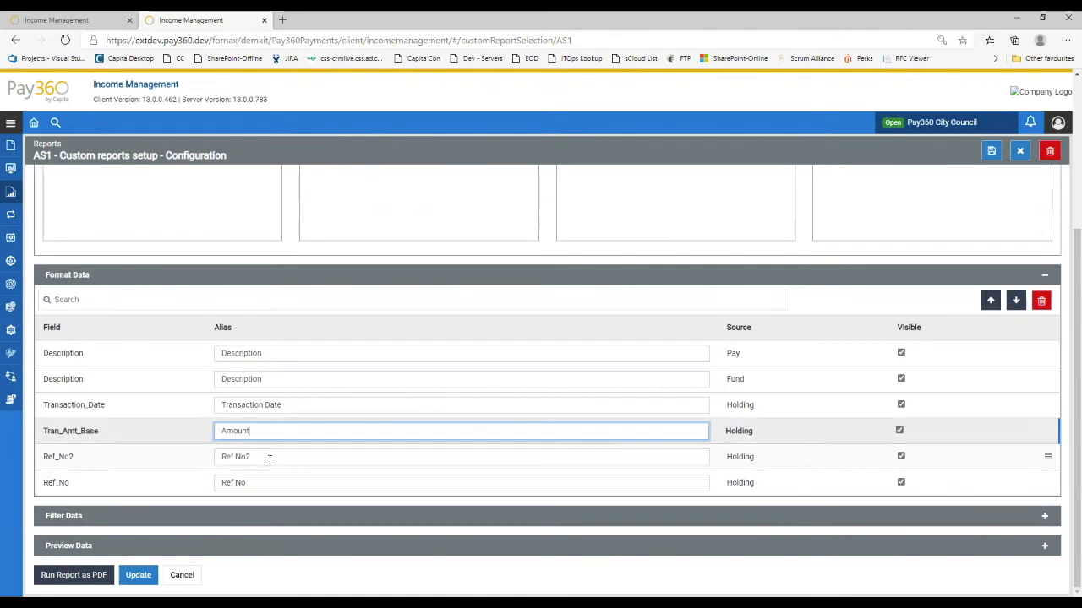
click(270, 458)
text(eference)
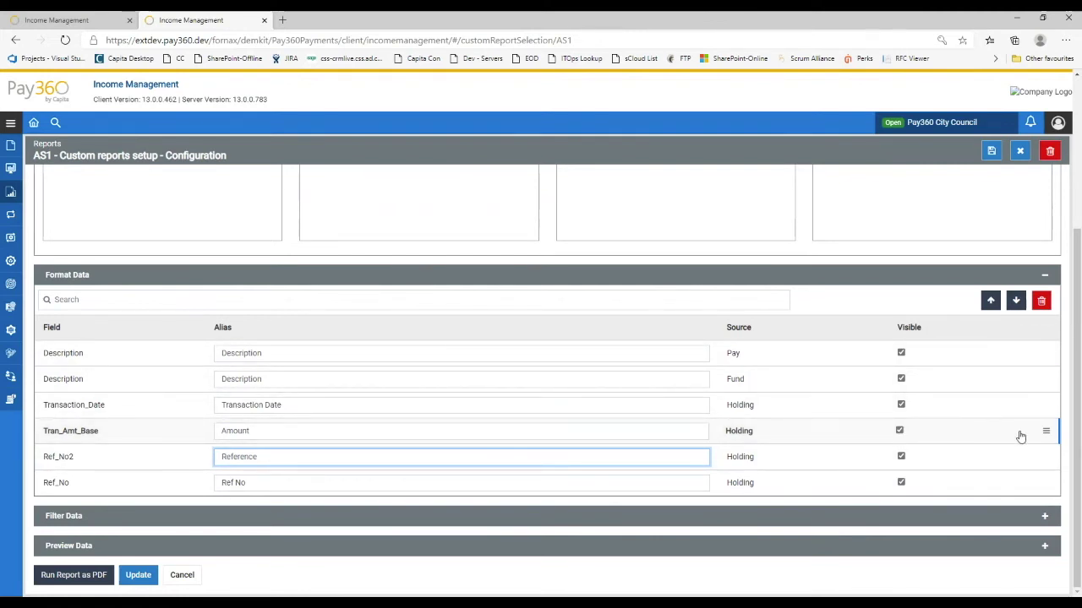
Reorder columns with Transaction_Date first and Ref_No second, then expand Filter Data
drag(1051, 420, 1045, 354)
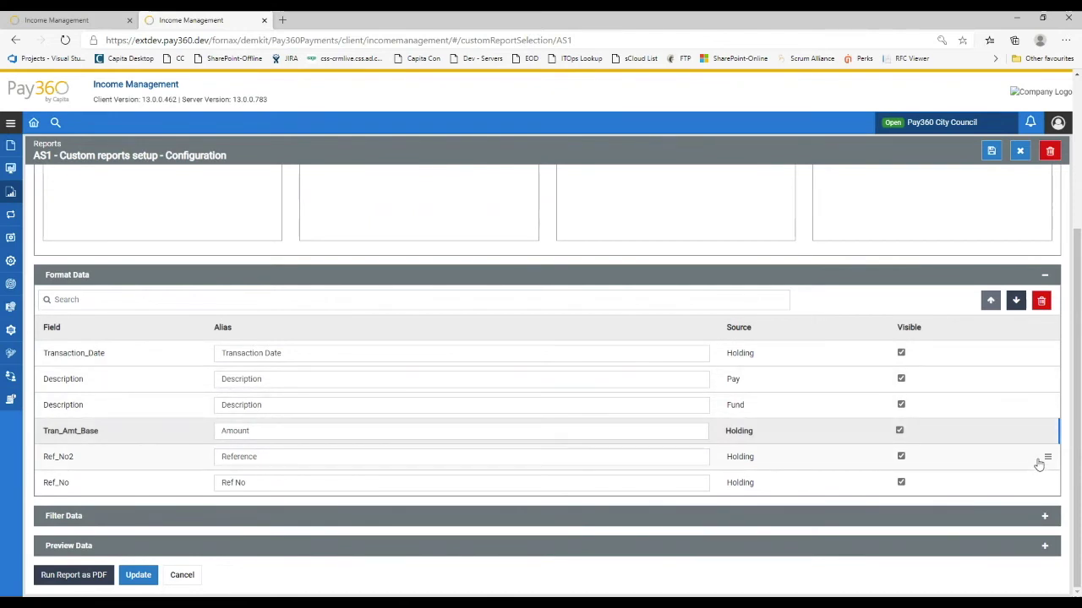
drag(1047, 482, 1055, 381)
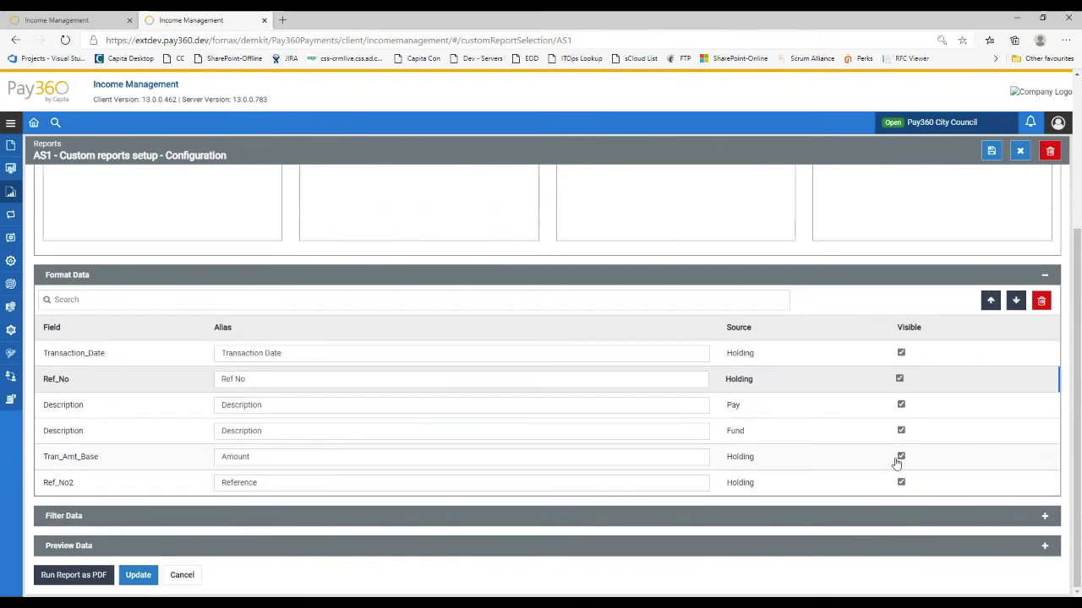
click(1016, 302)
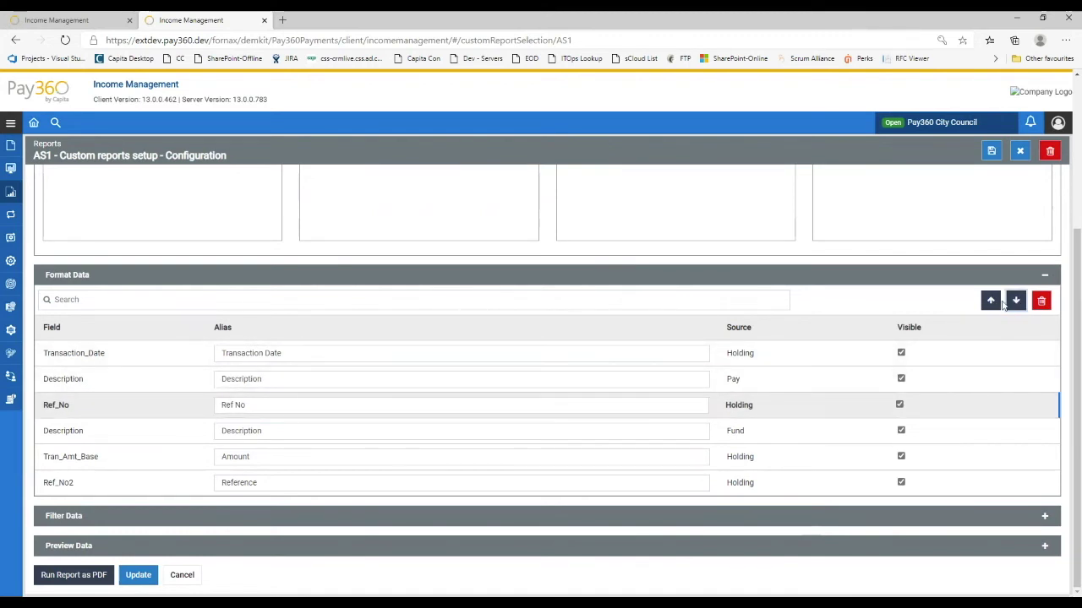
click(994, 302)
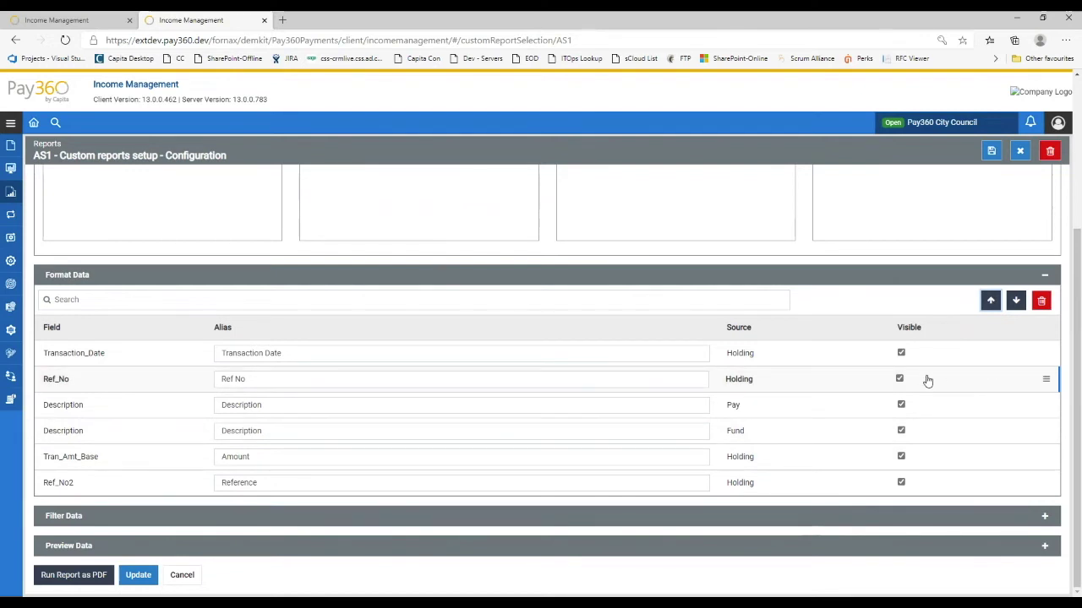
click(1041, 514)
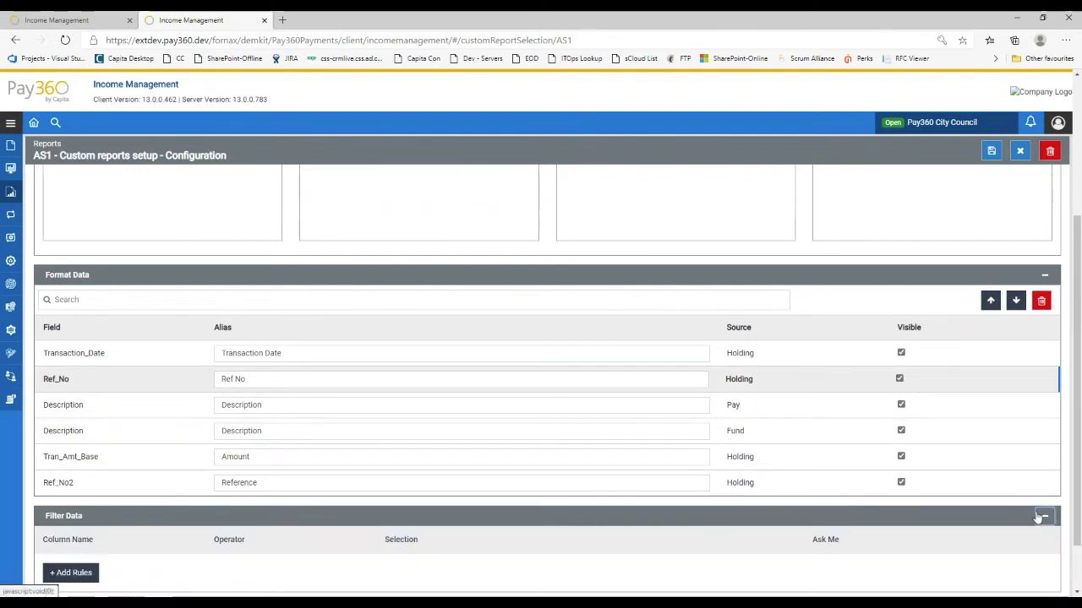
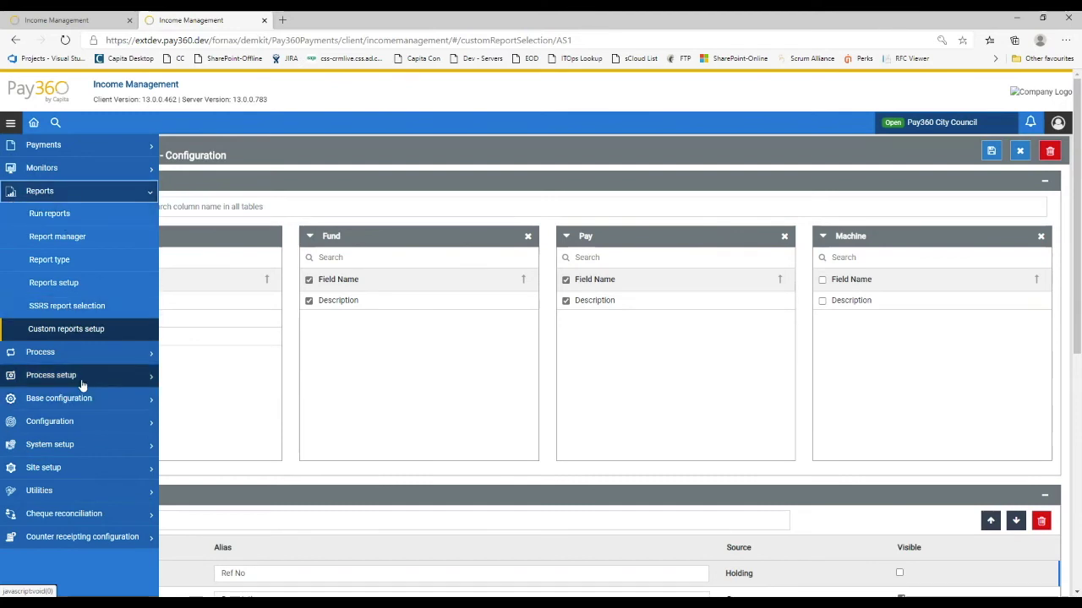
Expand the Process item in the side navigation to list its options
click(75, 353)
Open the Process Import list and select the BANK2 bank file import definition
click(62, 237)
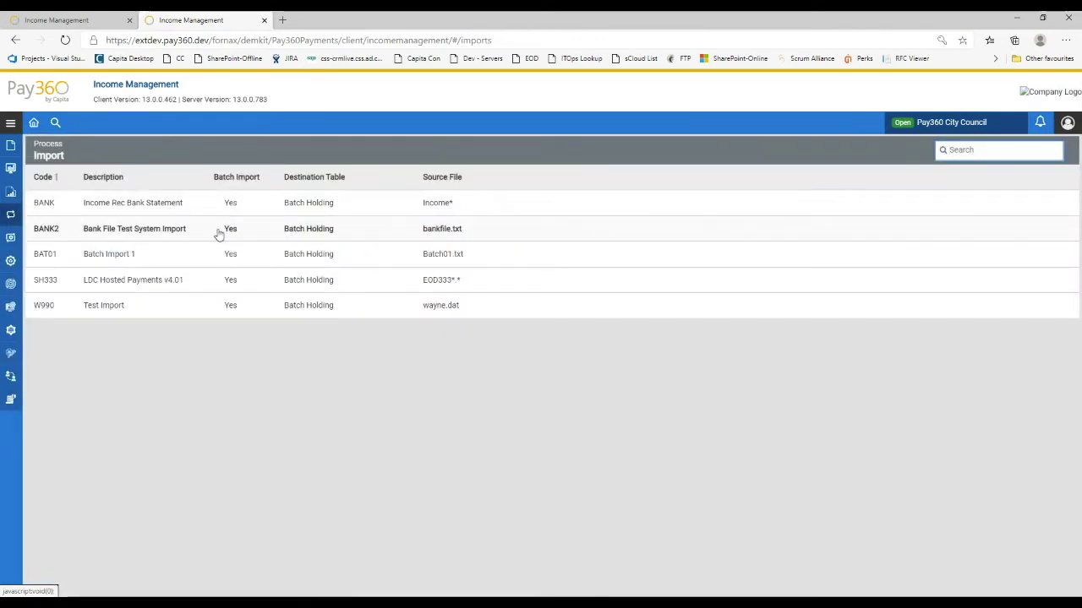
click(235, 234)
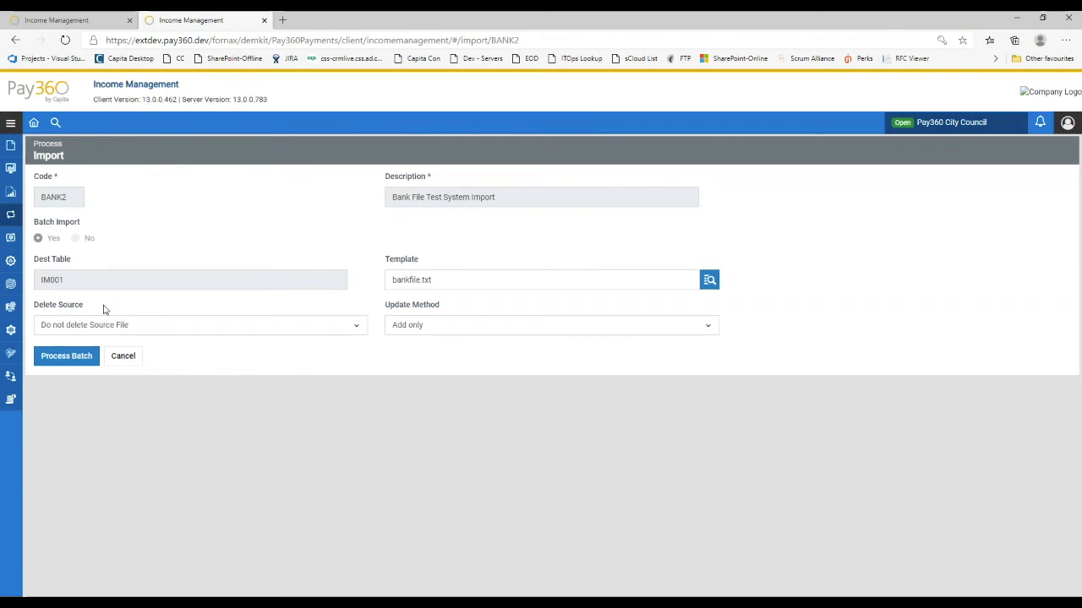
Queue the BANK2 import, cancel the template lookup, and confirm in notifications that 25 records processed
click(64, 358)
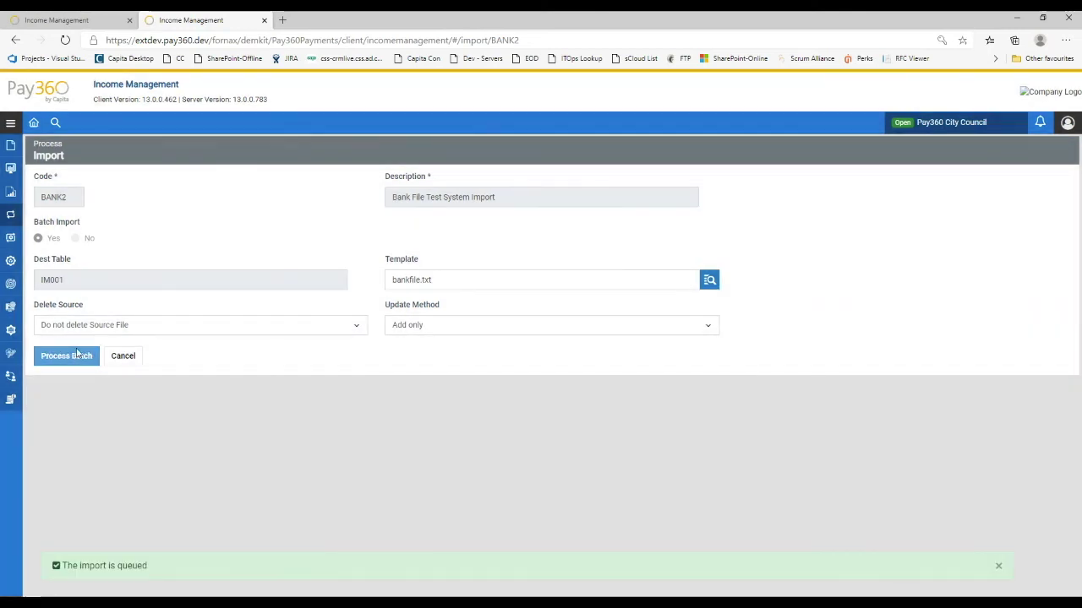
click(712, 282)
click(346, 499)
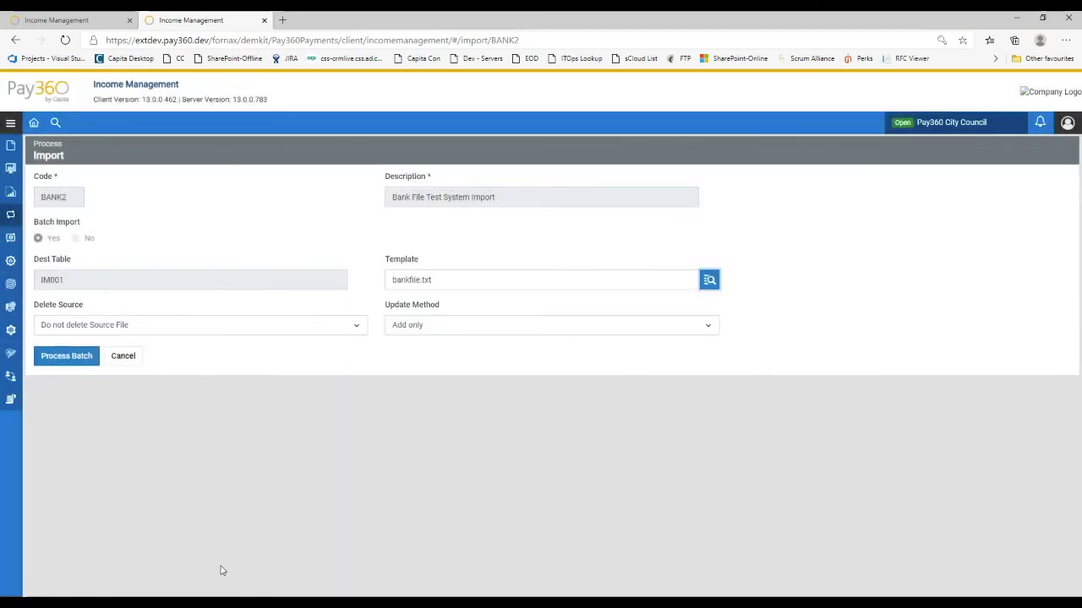
click(1046, 124)
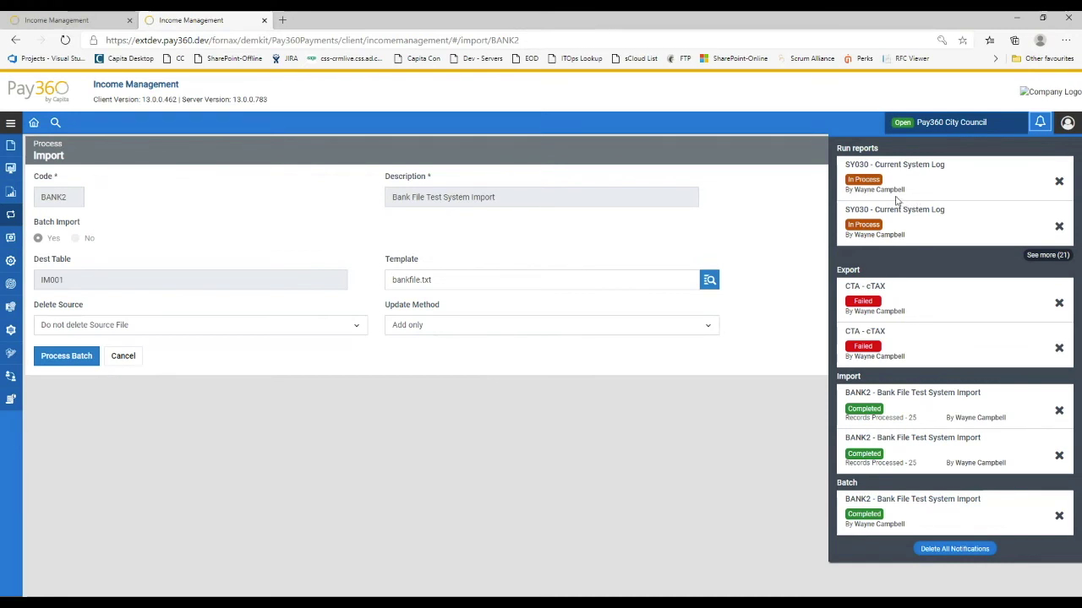
Show all report notifications, remove the failed HL010 entry, and close the panel
click(1031, 256)
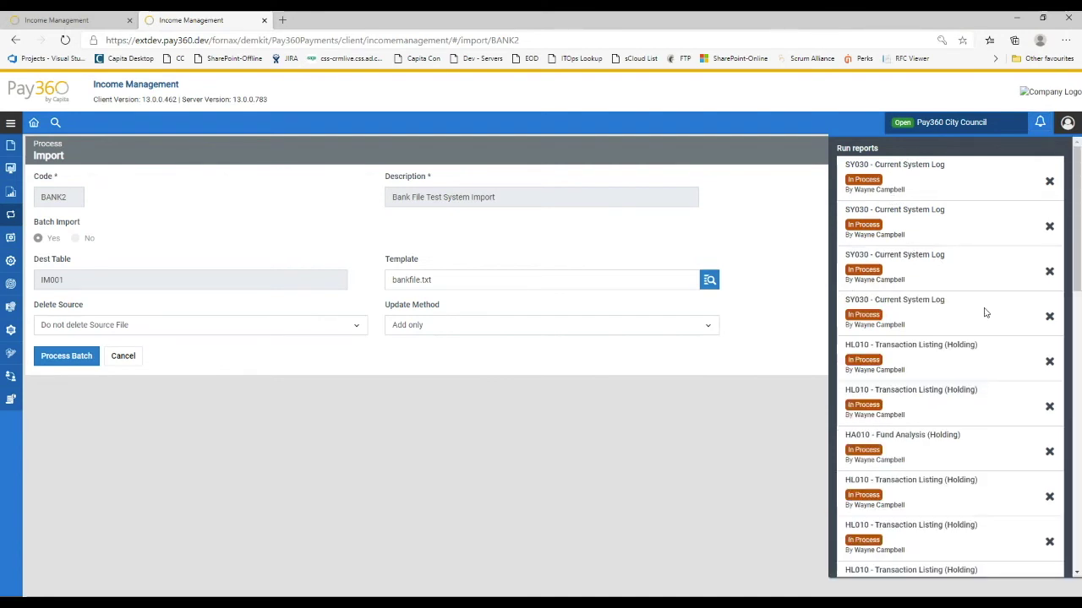
scroll(1002, 499, down, 5)
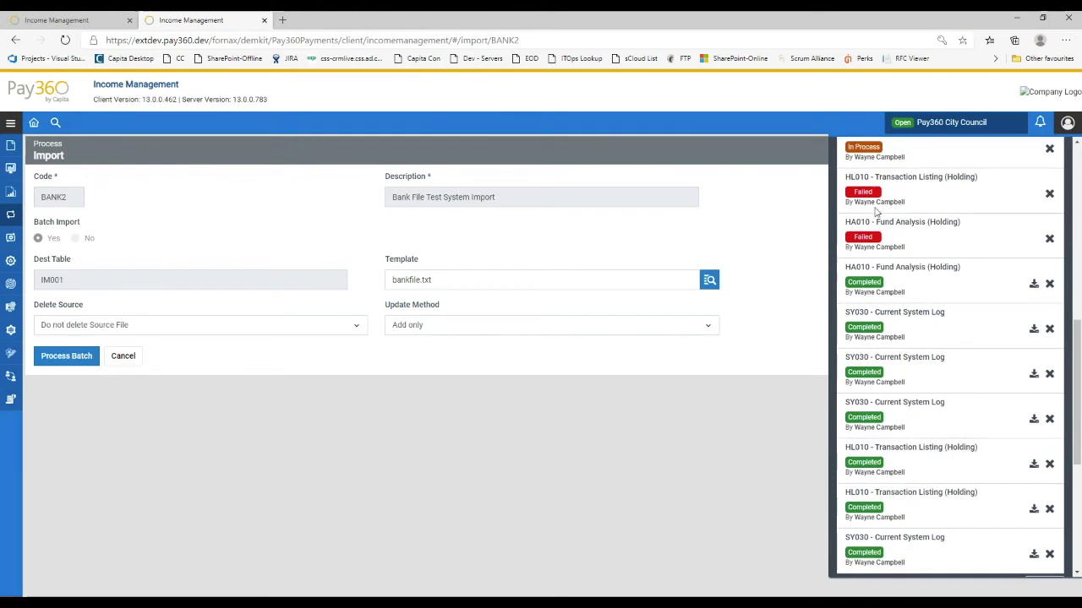
click(1049, 195)
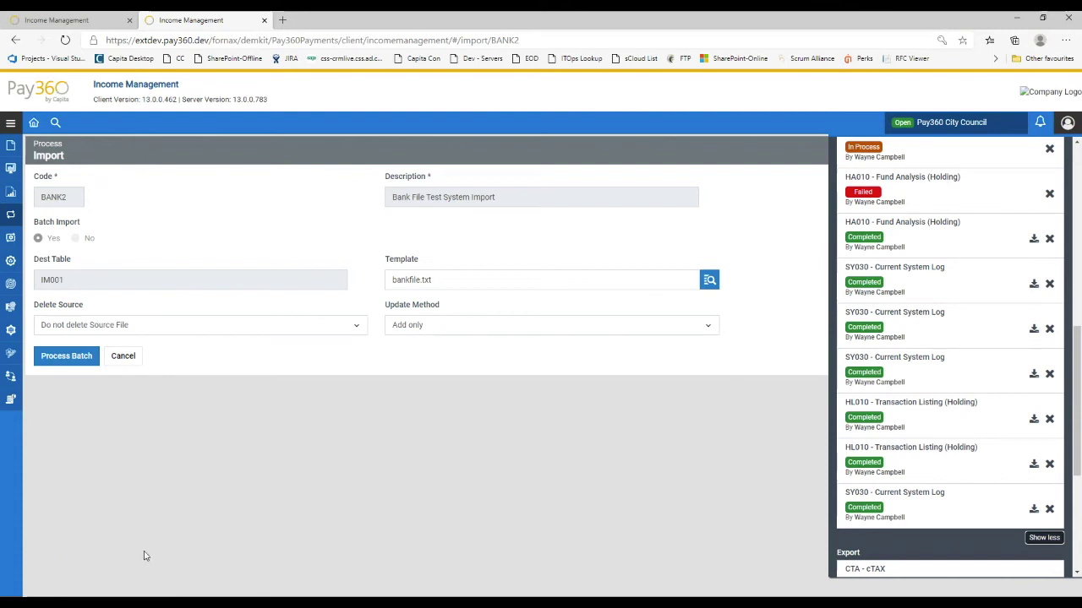
scroll(972, 451, down, 3)
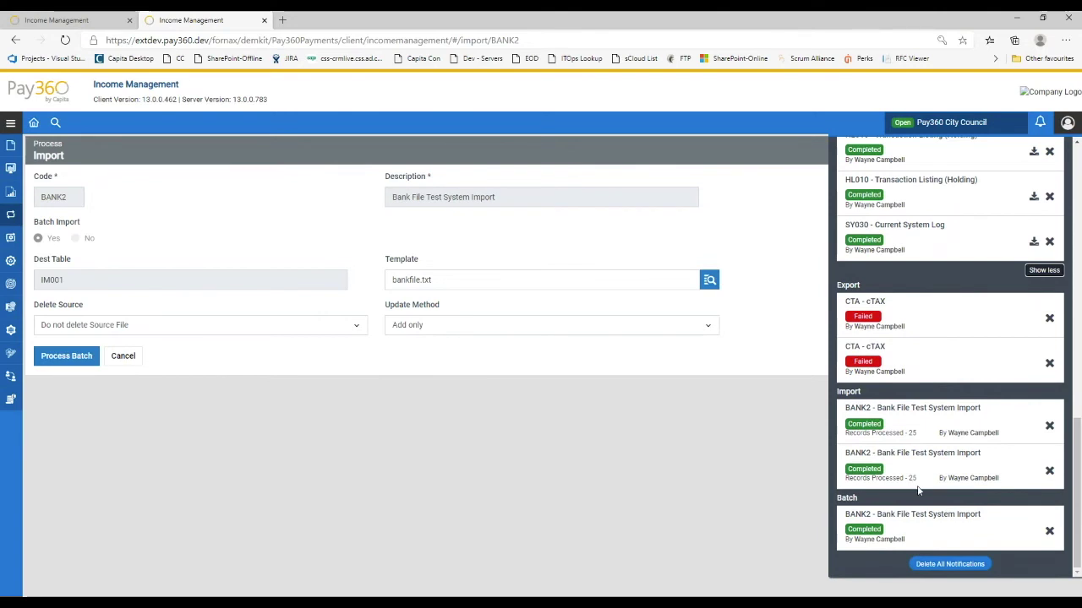
click(251, 451)
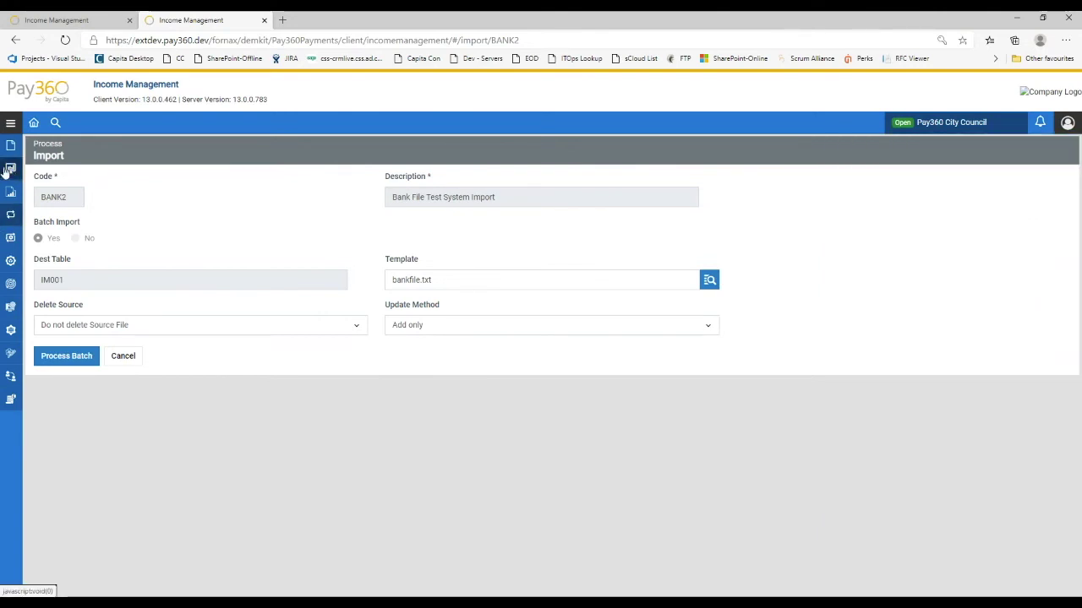
Go to the Process Batch list of imported BANK2 batches
click(10, 123)
click(102, 217)
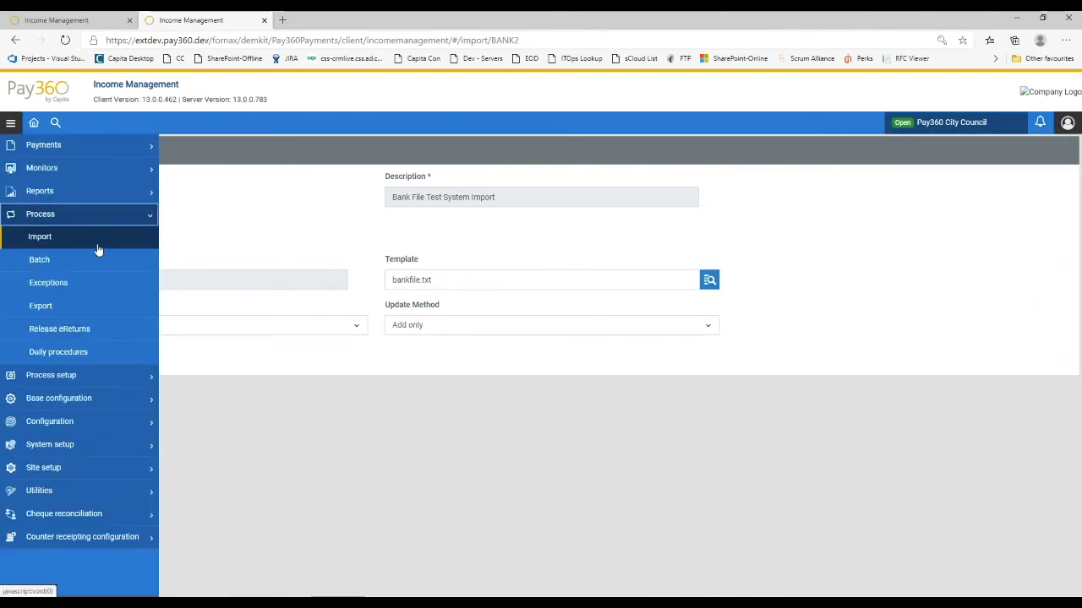
click(94, 259)
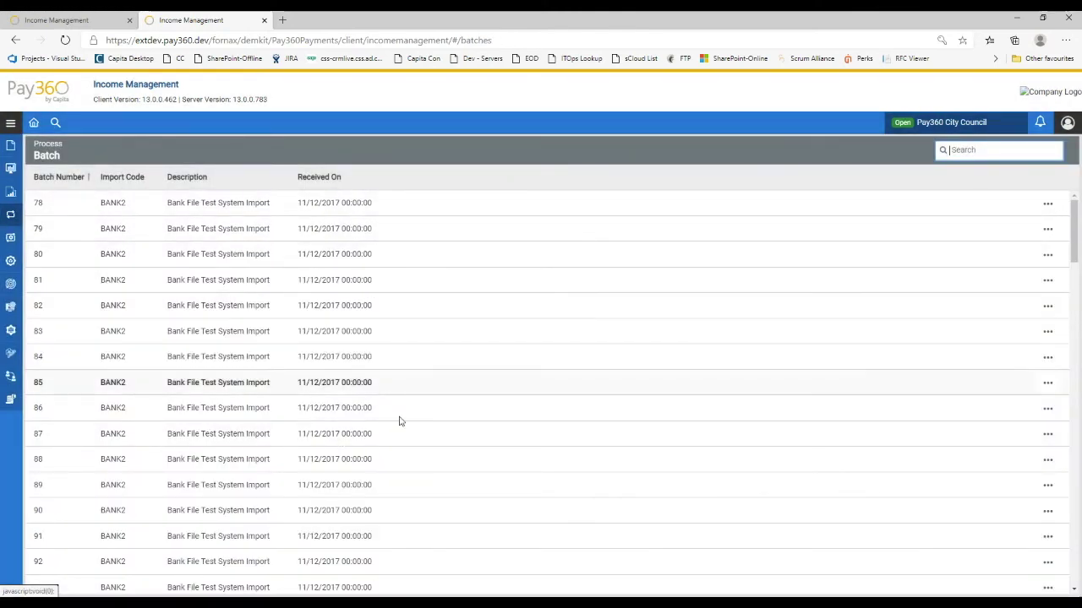
scroll(400, 414, down, 7)
scroll(401, 403, up, 7)
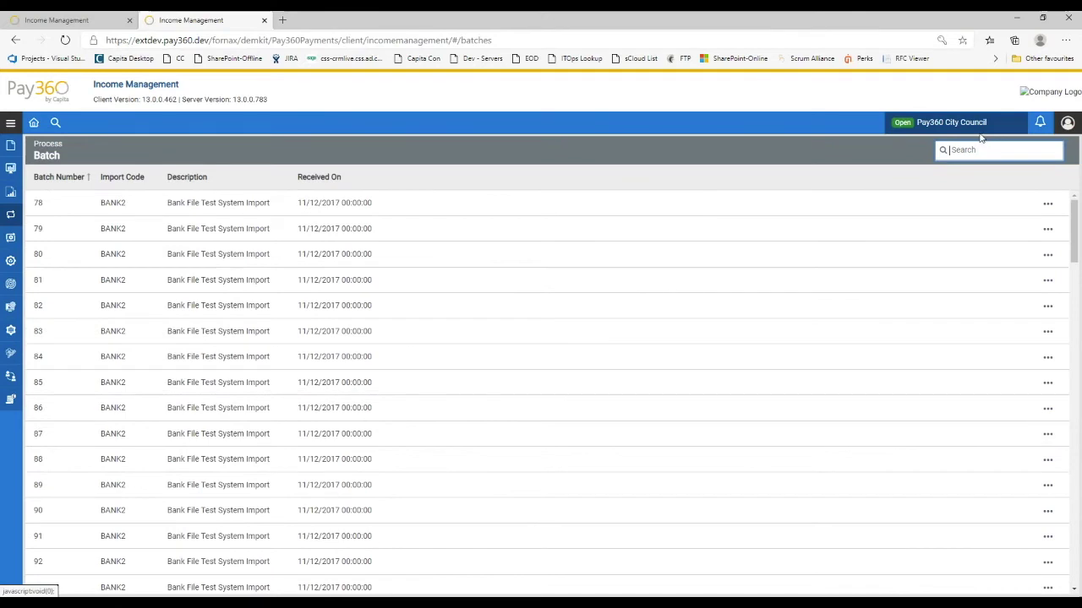
Process batch 78 and confirm its completion in the notifications
click(1048, 204)
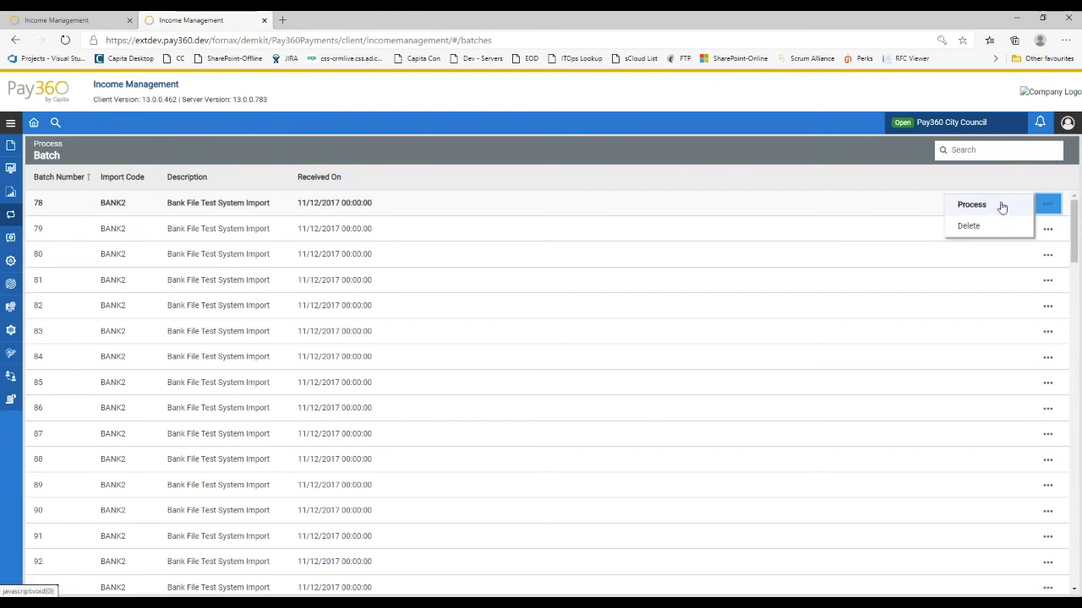
click(972, 205)
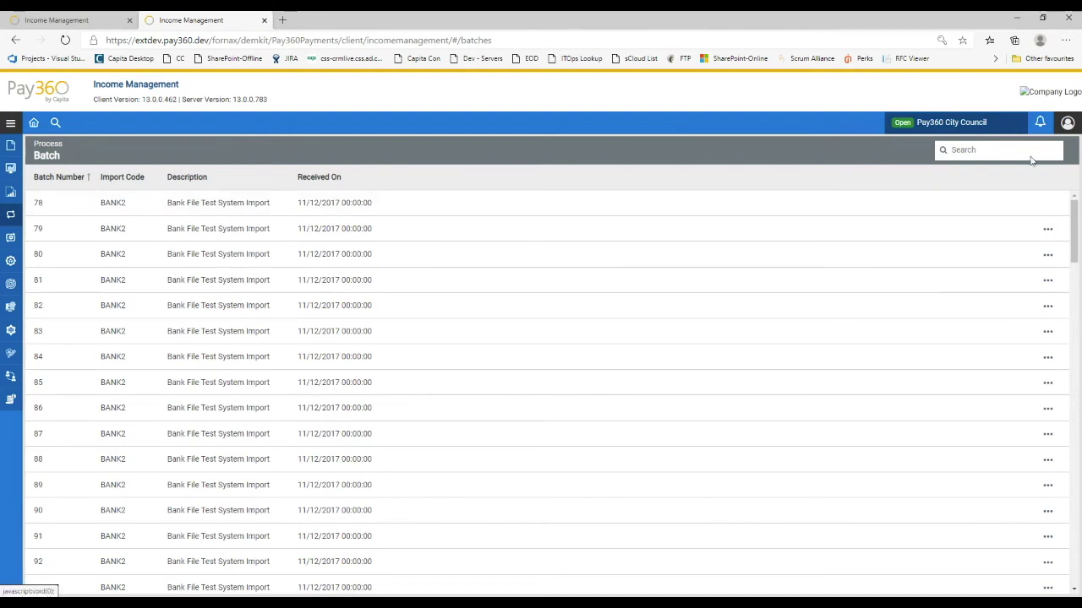
click(1039, 122)
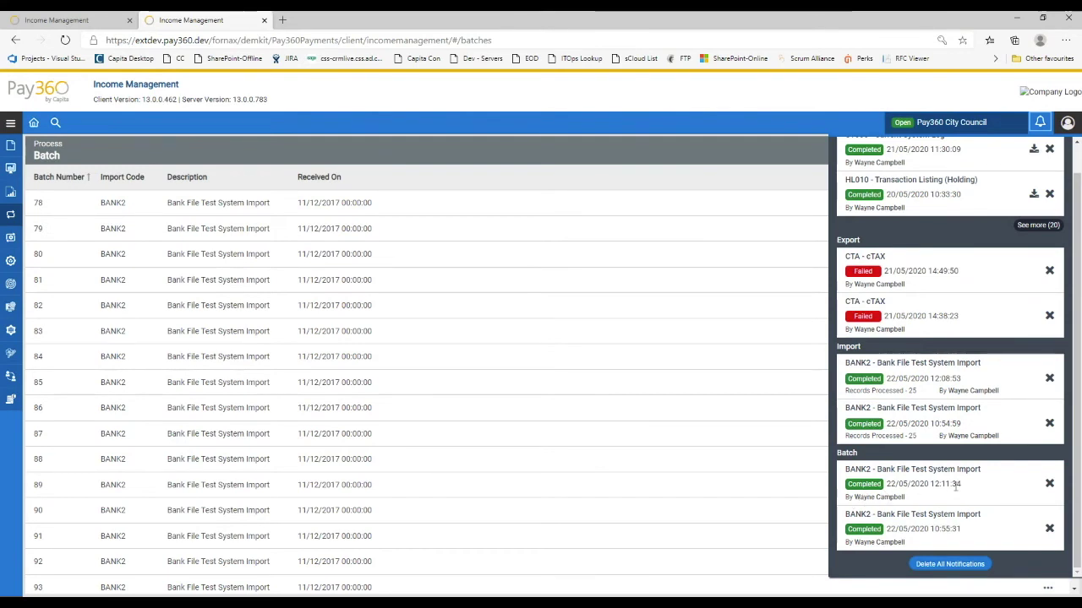
click(11, 125)
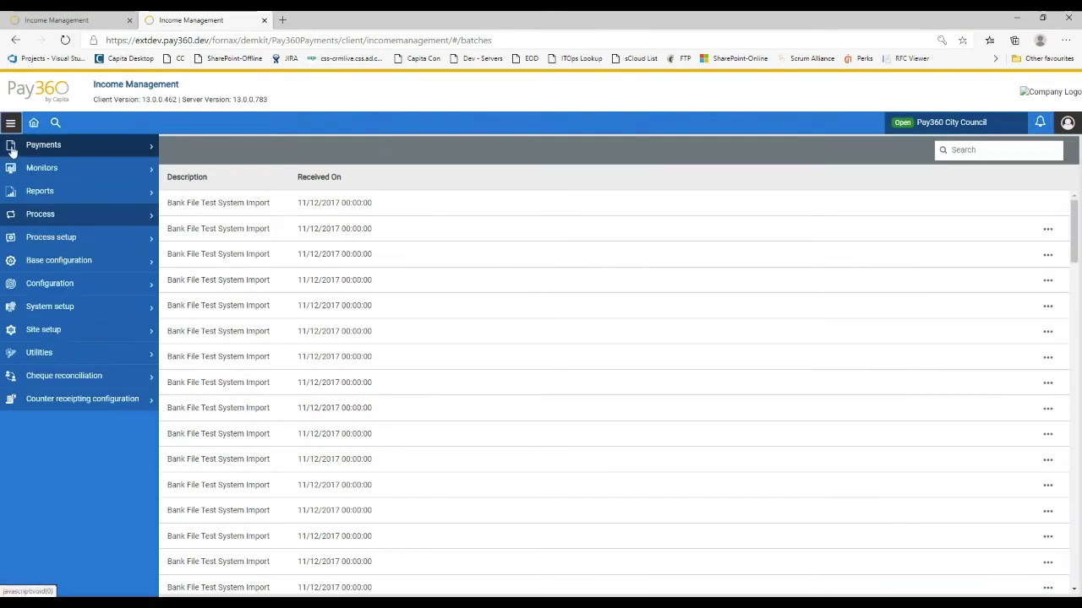
Go to Process > Exceptions and open BANK2 batch 65's transactions
click(11, 212)
click(64, 284)
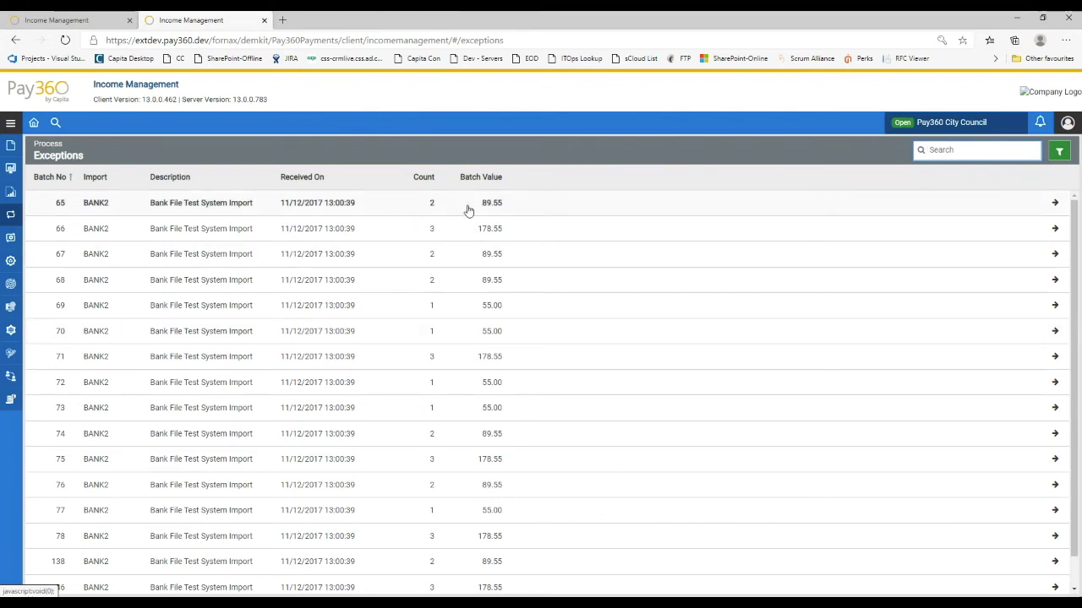
click(407, 211)
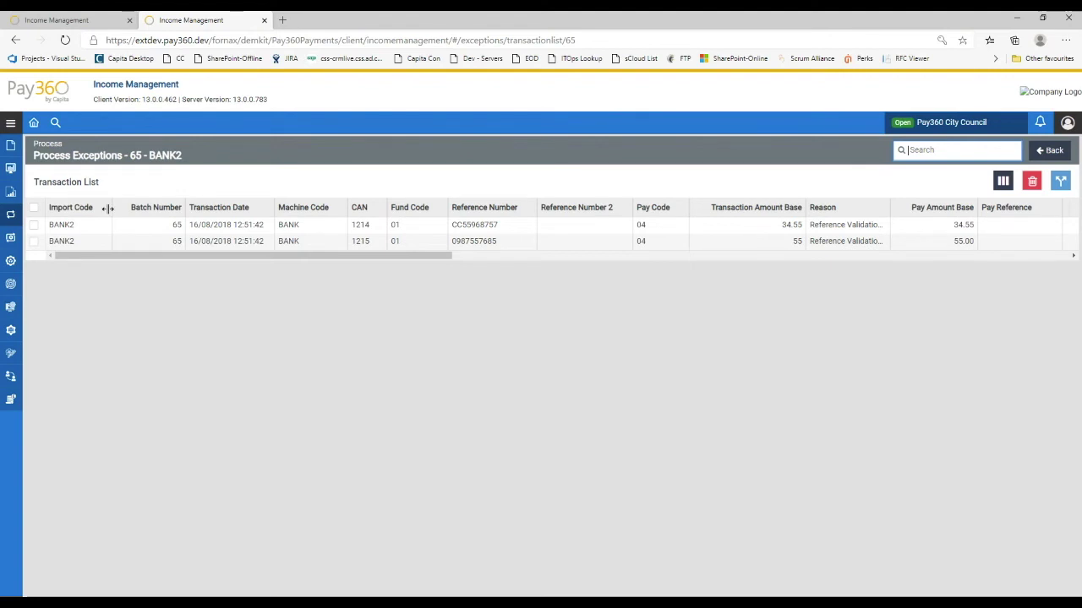
Narrow the Import Code, Batch Number and Transaction Date columns, then bring up column selection
drag(109, 208, 89, 208)
drag(157, 212, 109, 214)
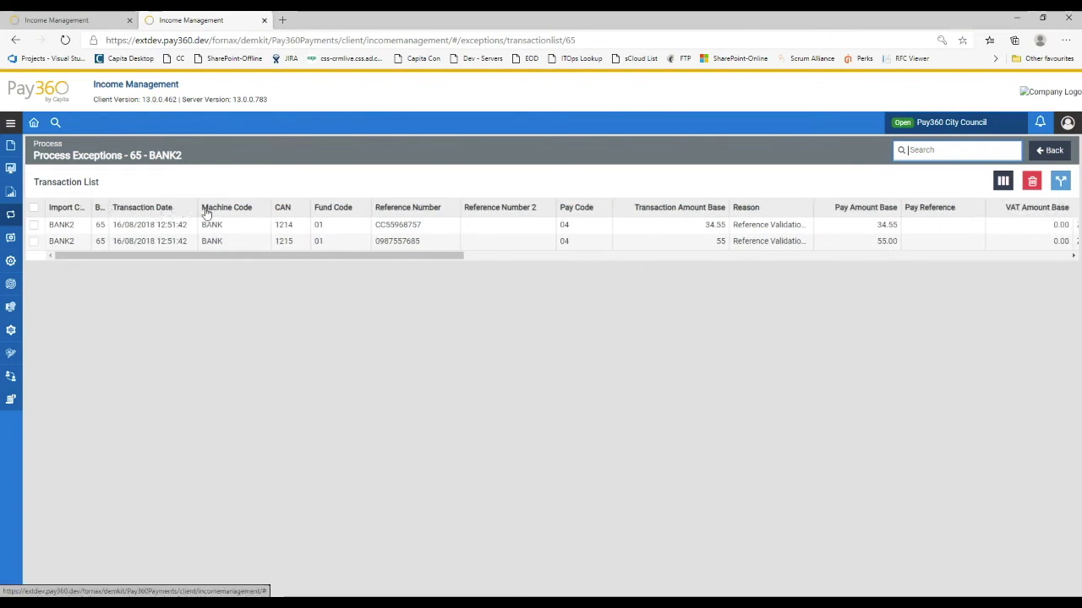
drag(197, 211, 140, 217)
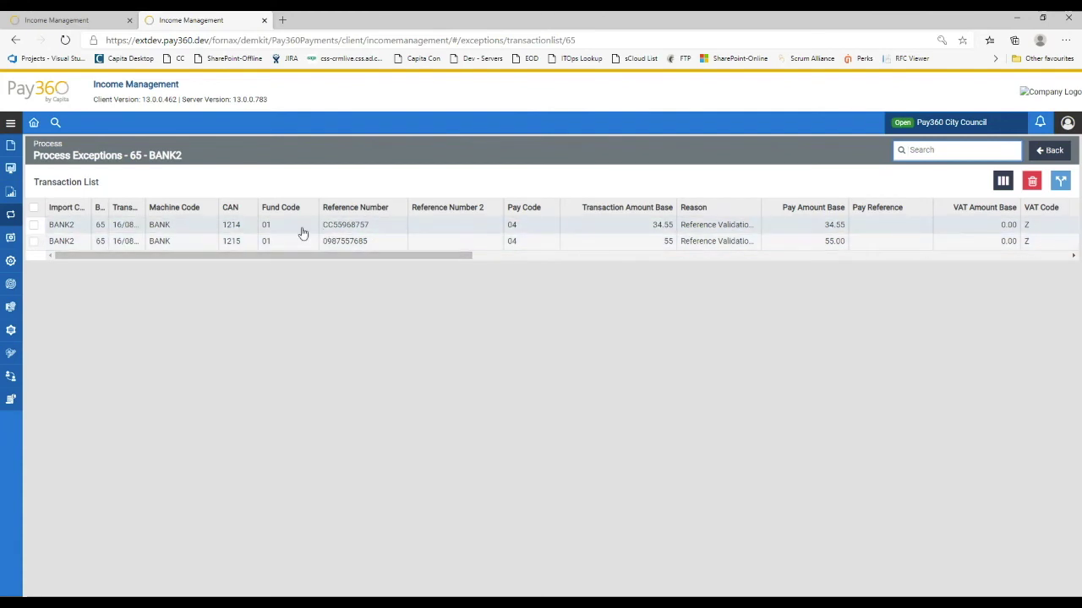
drag(290, 257, 174, 246)
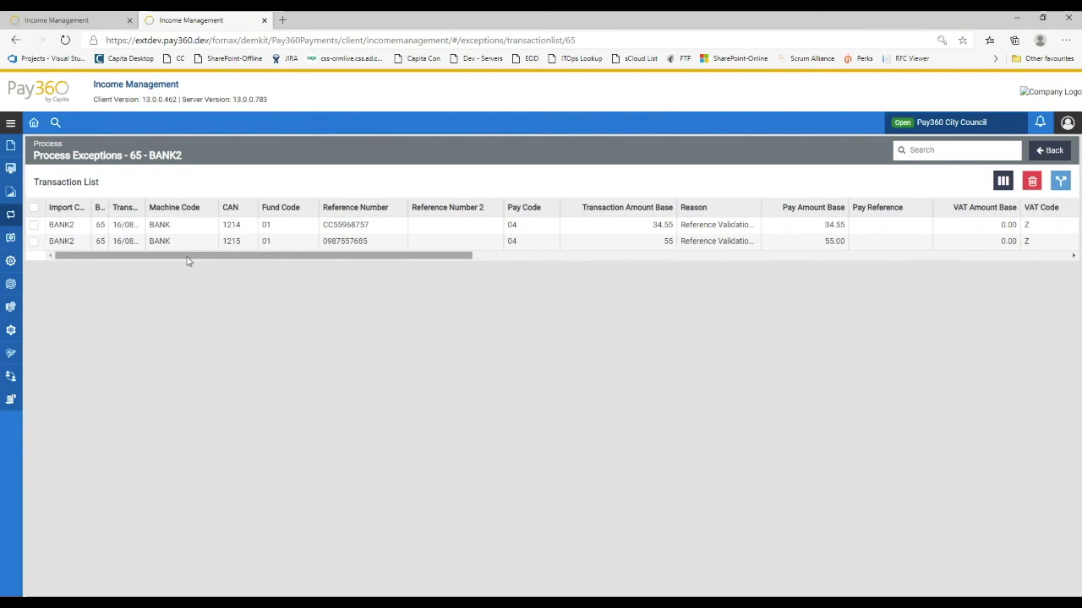
drag(193, 263, 152, 265)
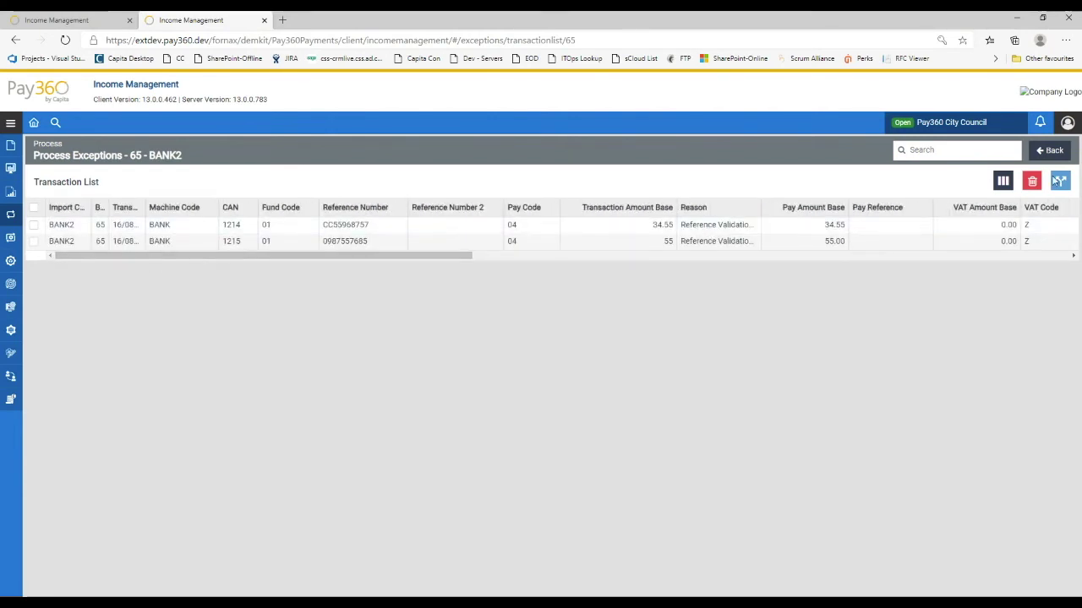
click(1003, 183)
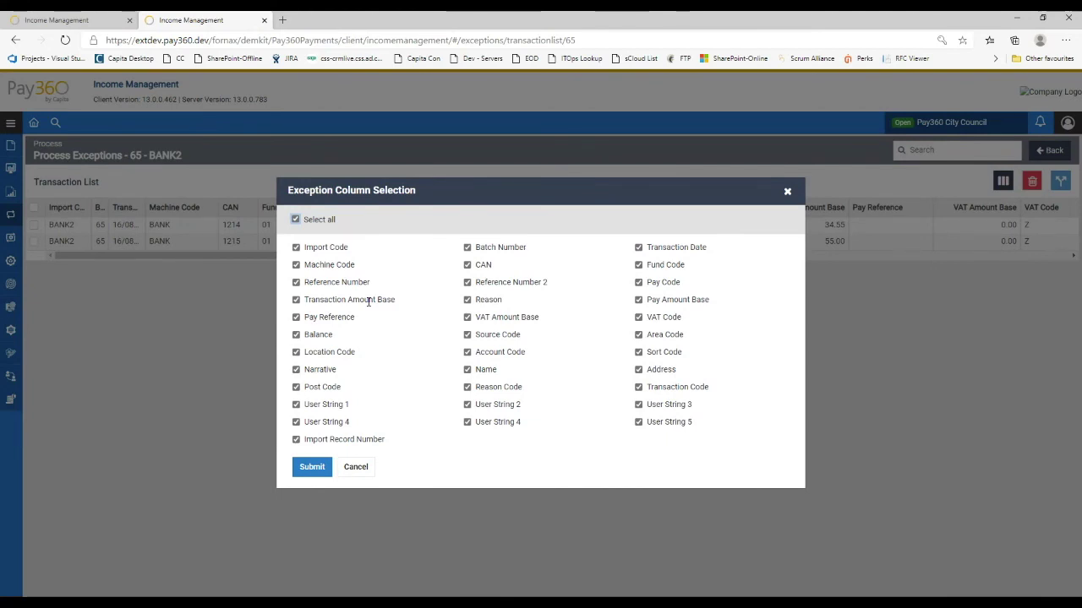
Clear all columns and keep just Pay Reference, Narrative, Address and Post Code
click(296, 218)
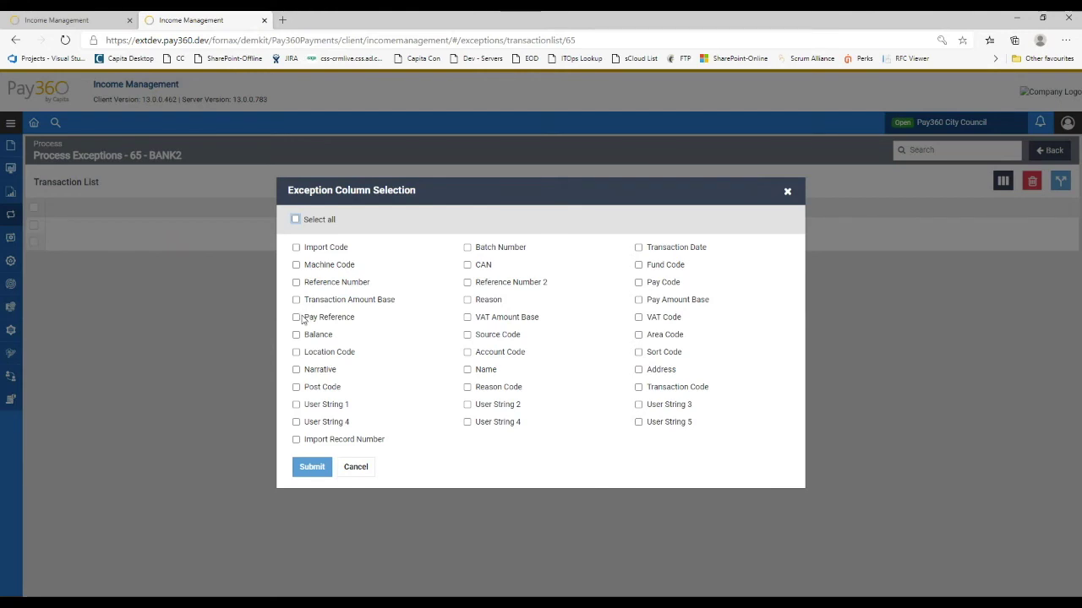
click(295, 318)
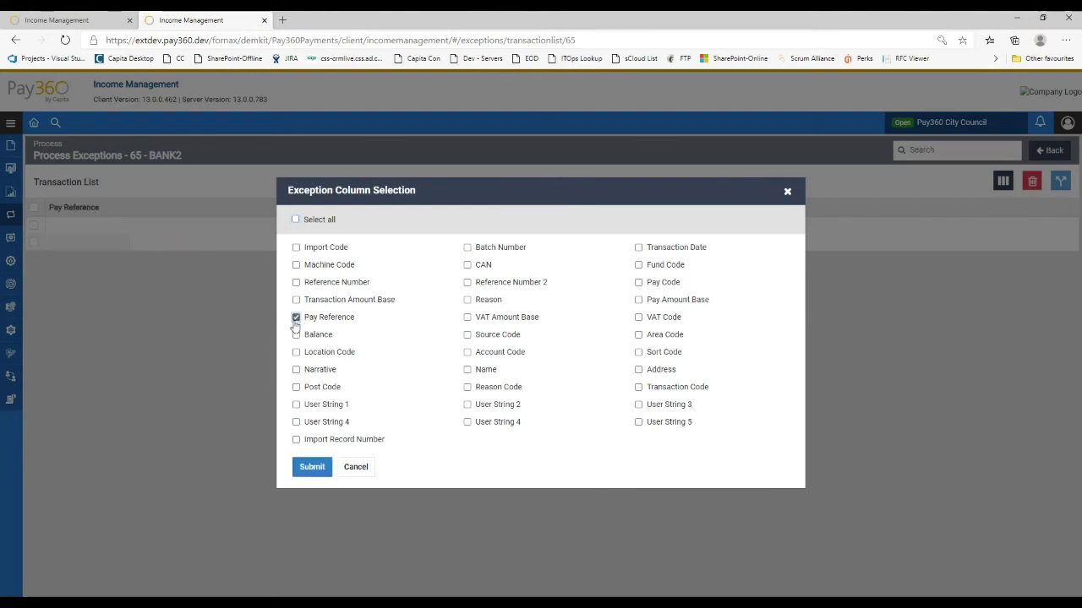
click(296, 369)
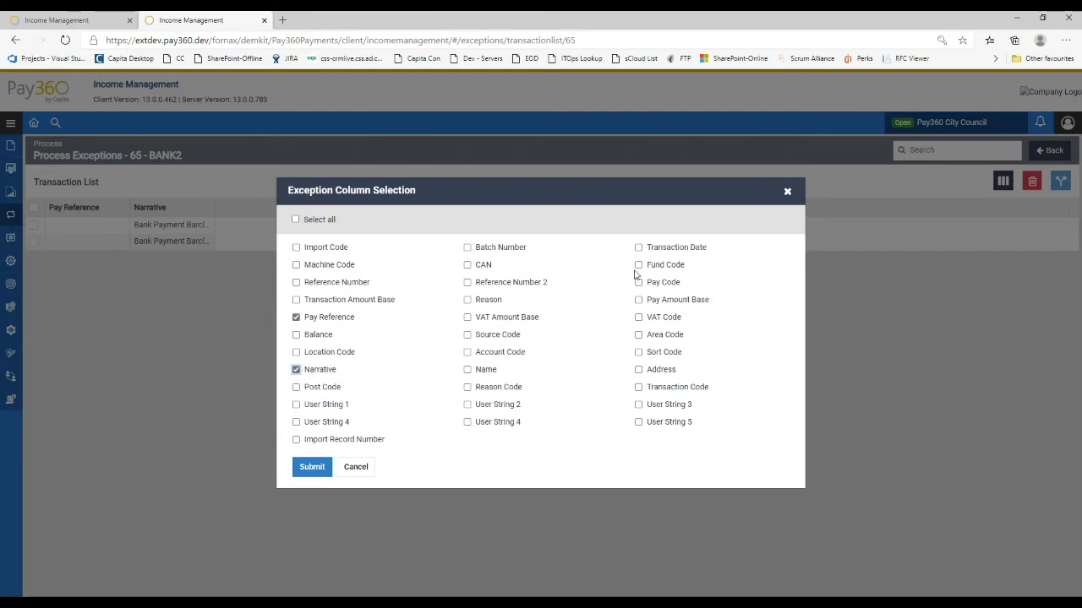
click(639, 371)
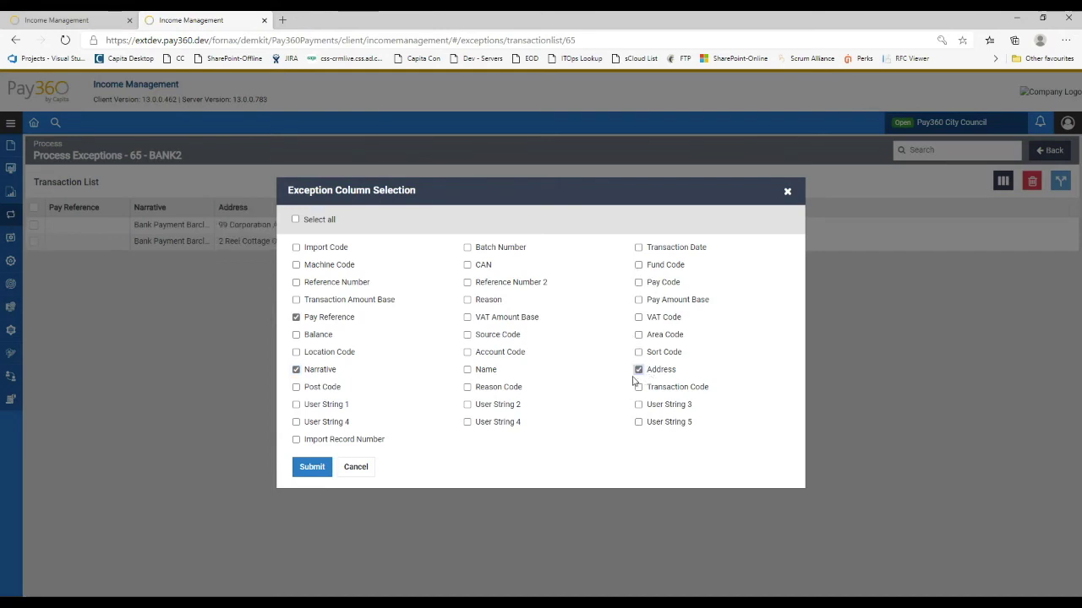
click(295, 388)
click(313, 466)
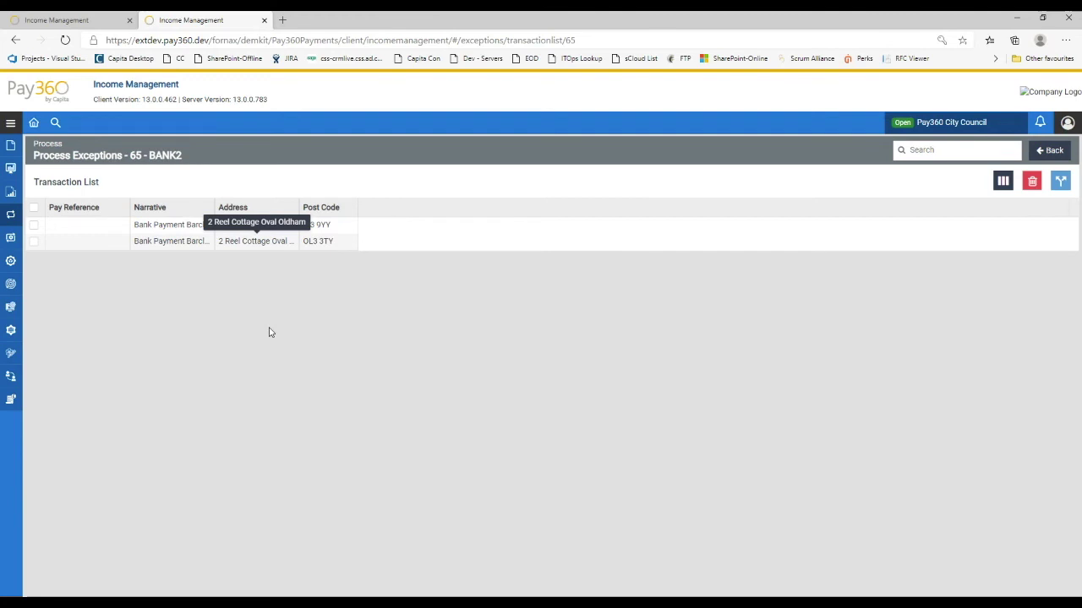
Open exception Transaction 23 (amount 34.55) from the top of the list
click(331, 229)
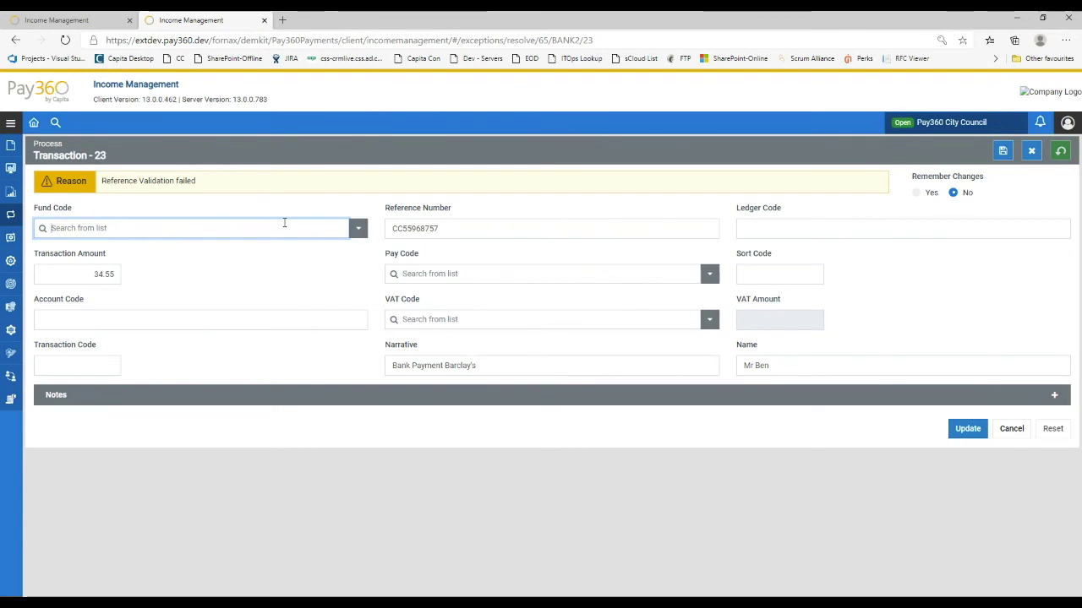
Enter 'exception' in the site-wide search while Transaction 23 stays open
click(52, 124)
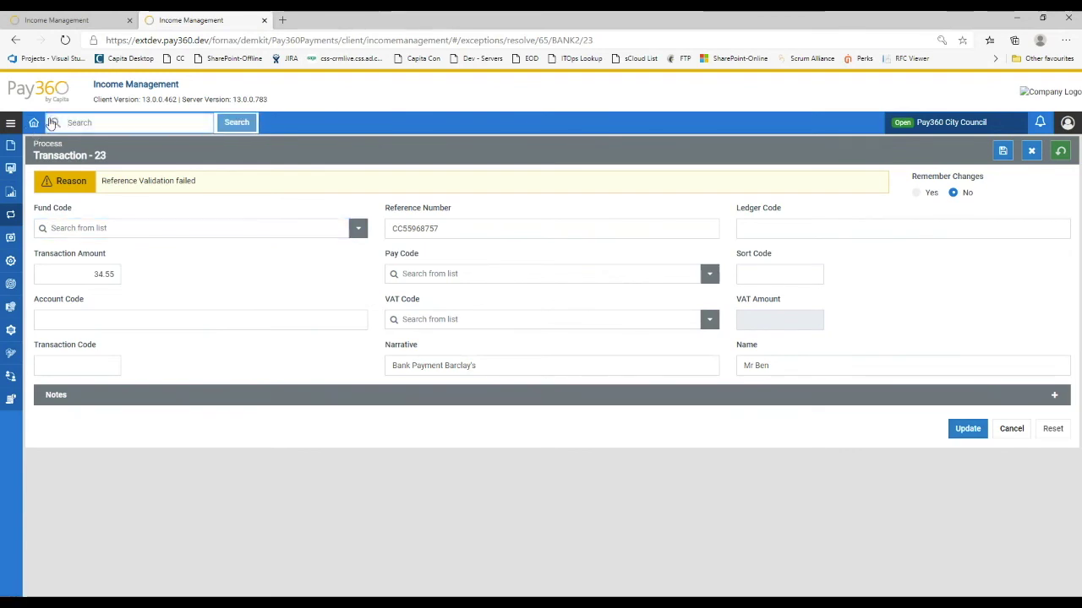
text(exception)
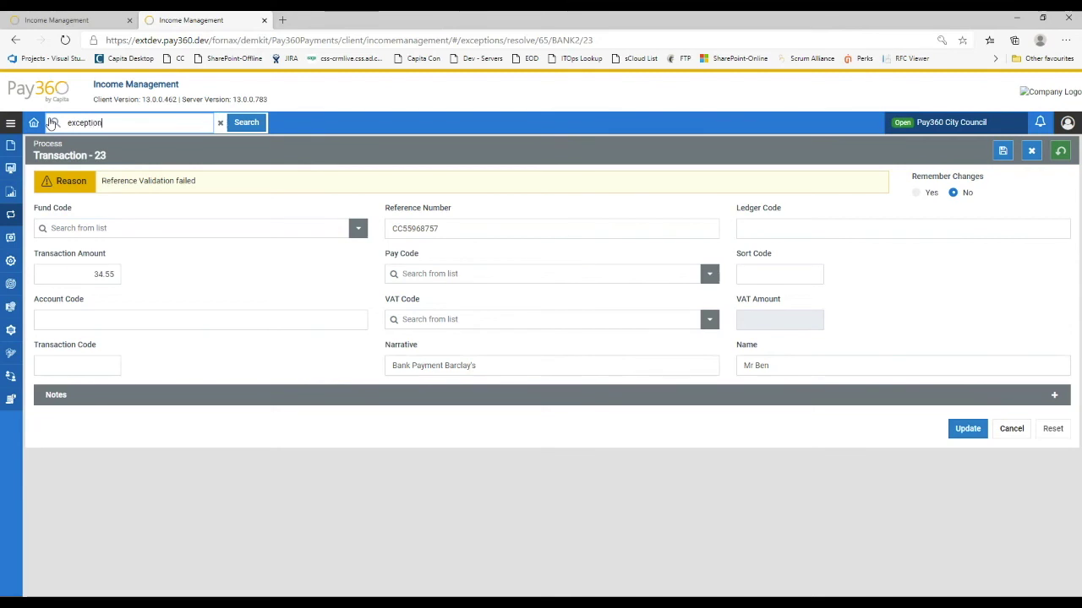
Try the site search and browse the Utilities menu, then return to the Transaction 23 form
click(247, 123)
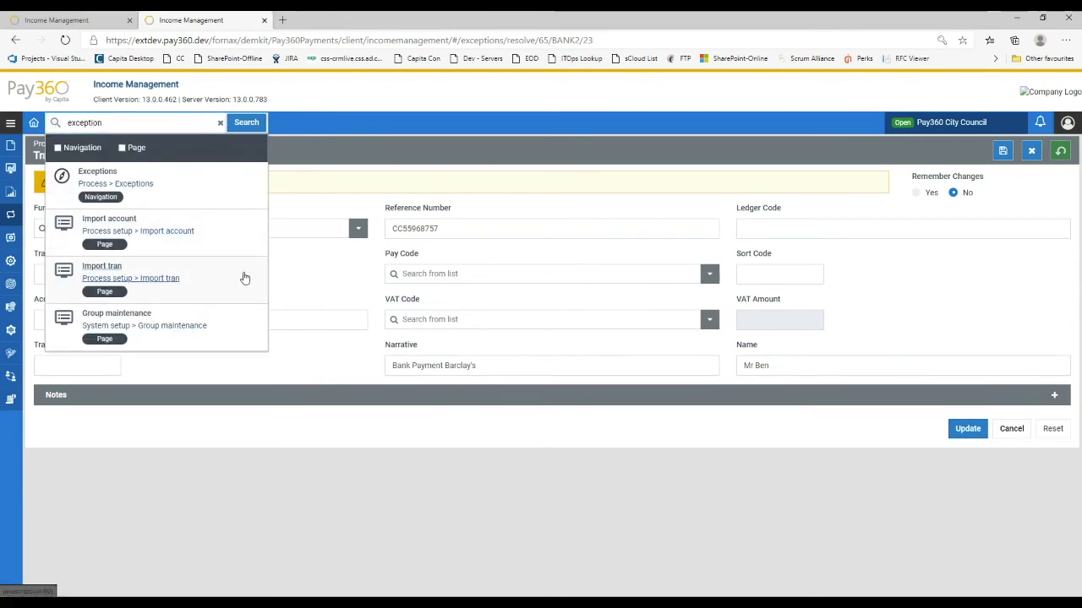
click(10, 124)
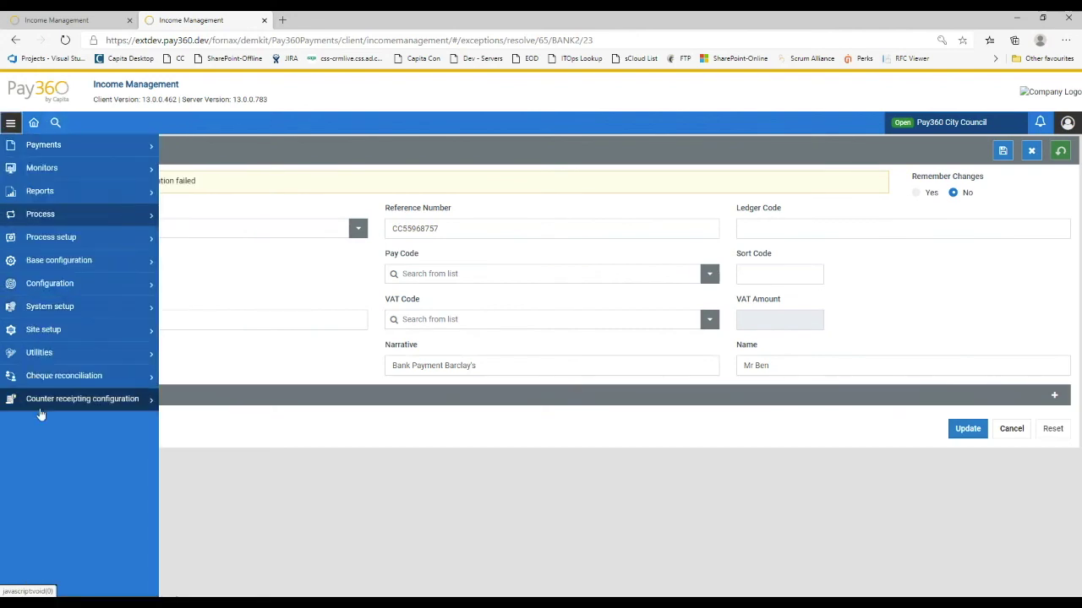
click(60, 353)
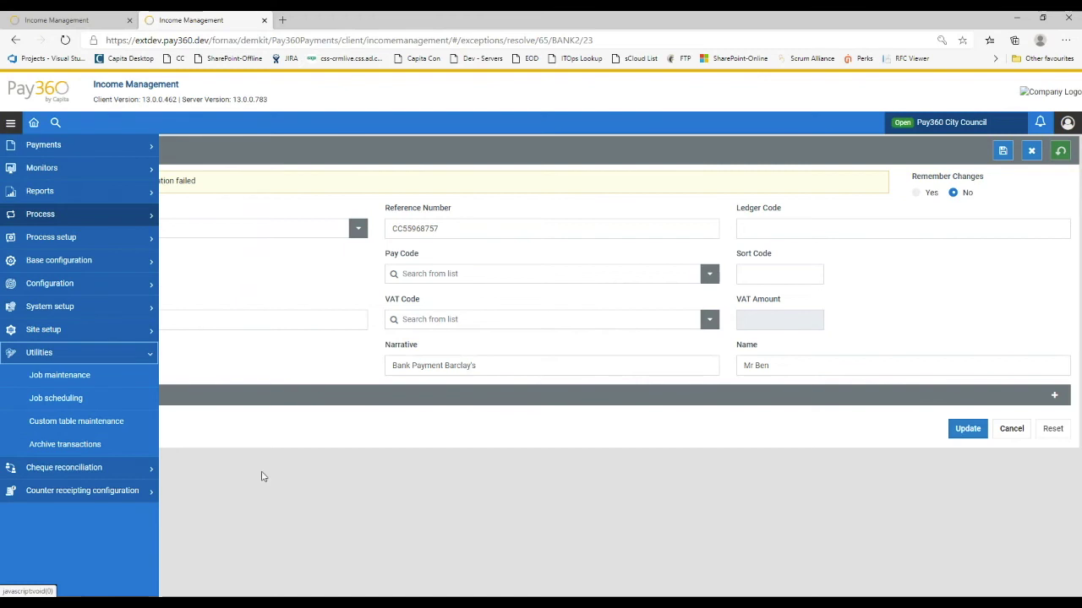
click(425, 497)
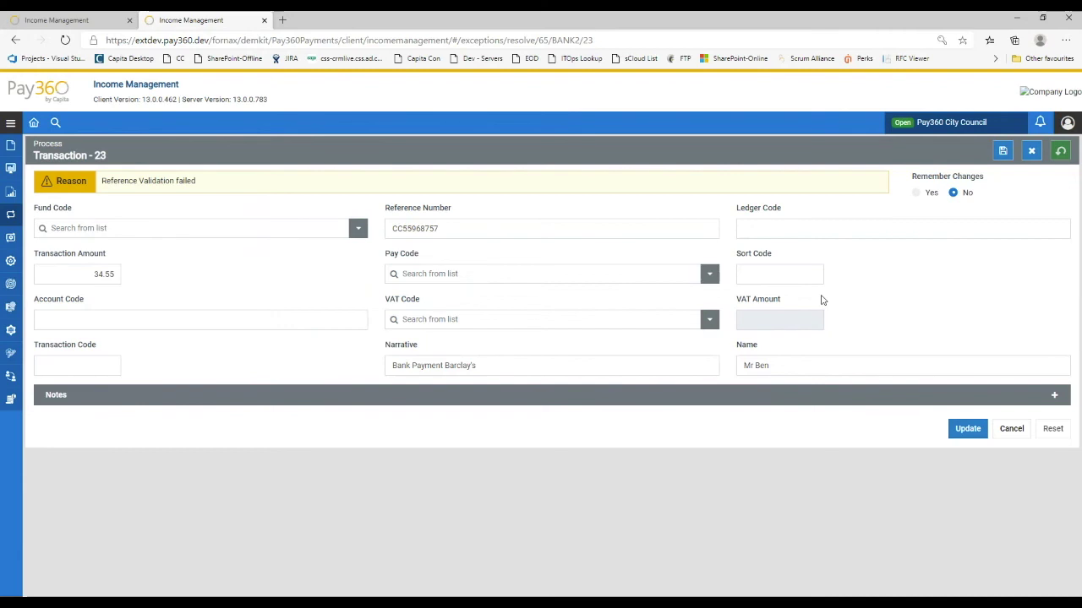
Add the note 'my progress has so far' to Transaction 23 and save it
click(1052, 397)
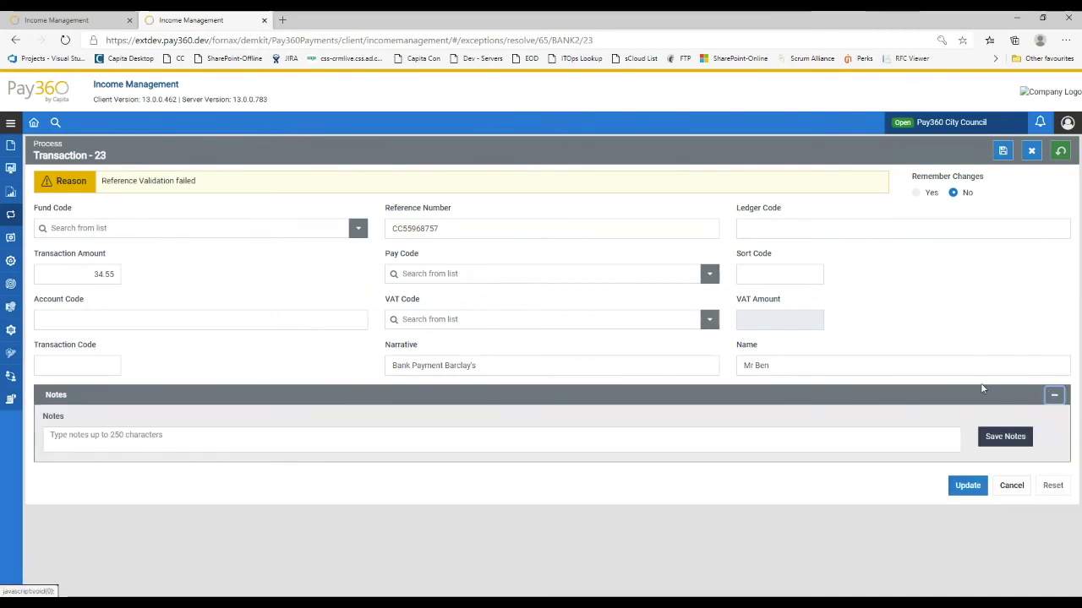
click(283, 434)
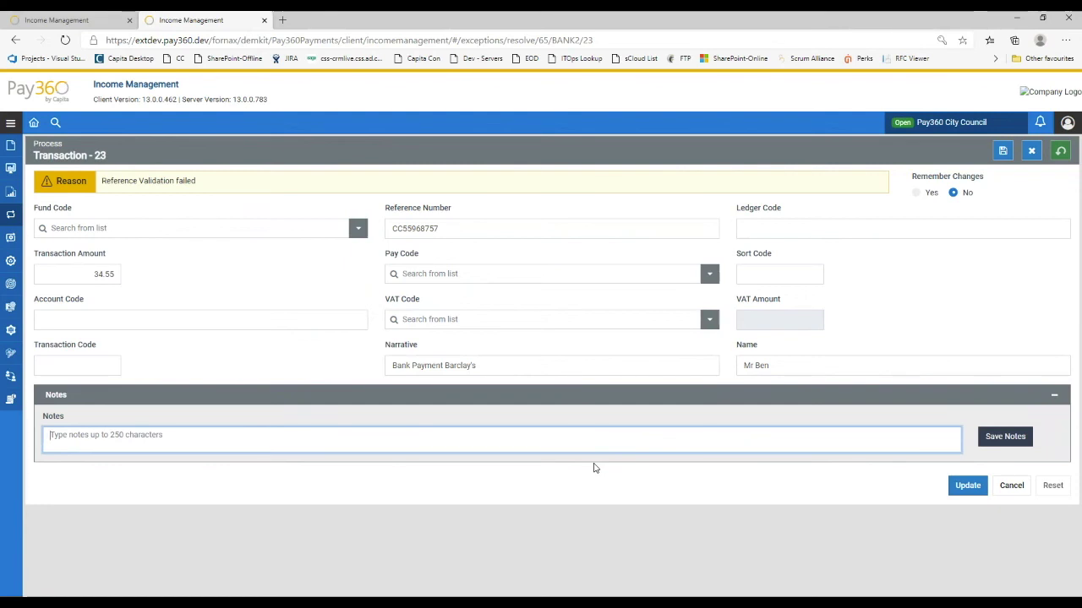
text(my)
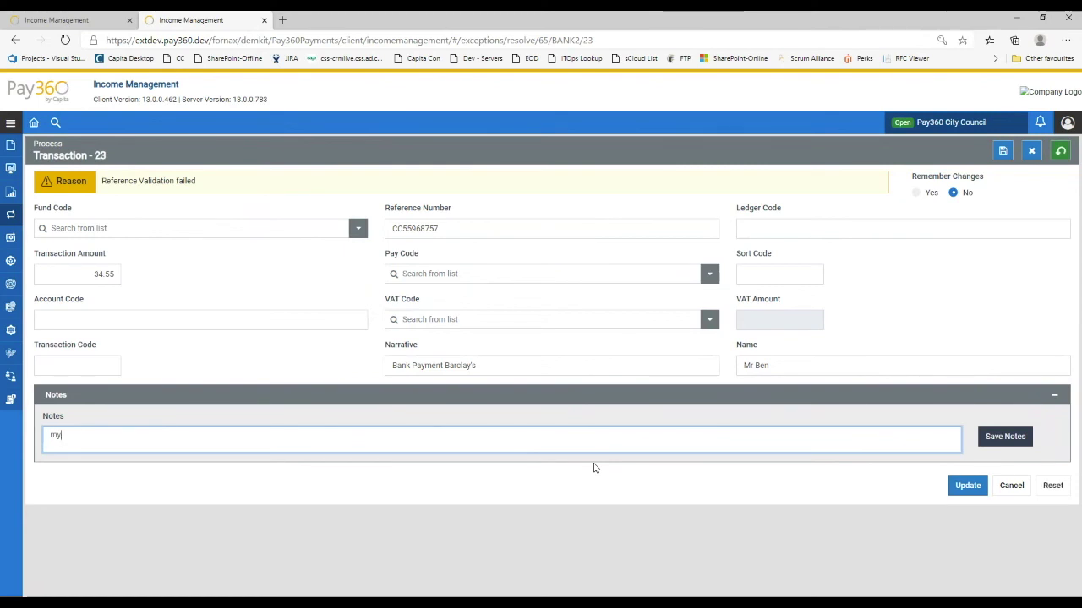
text( progress has so far)
click(1014, 436)
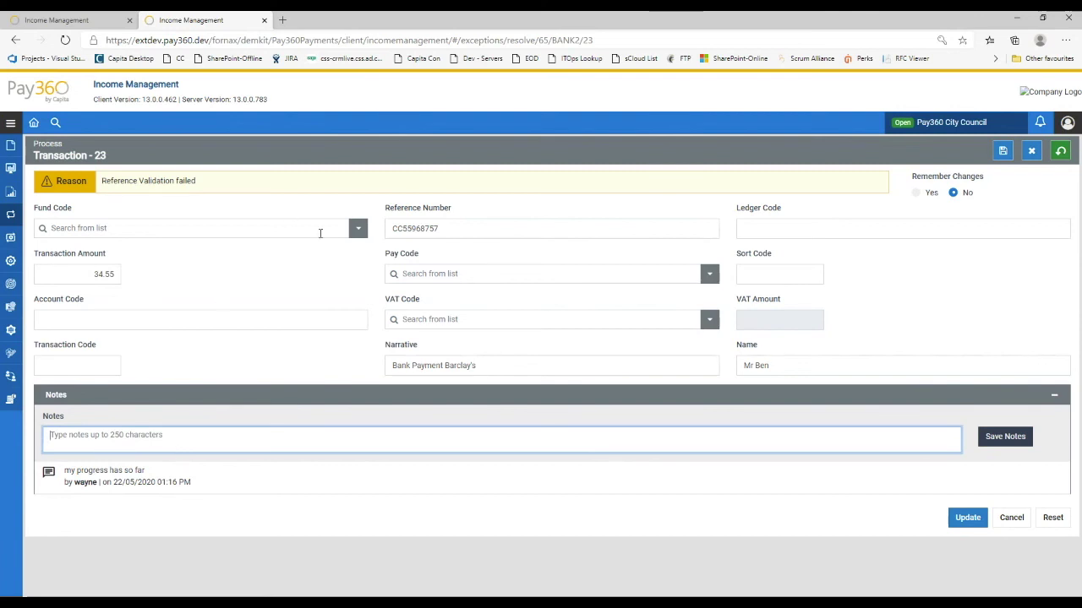
click(357, 229)
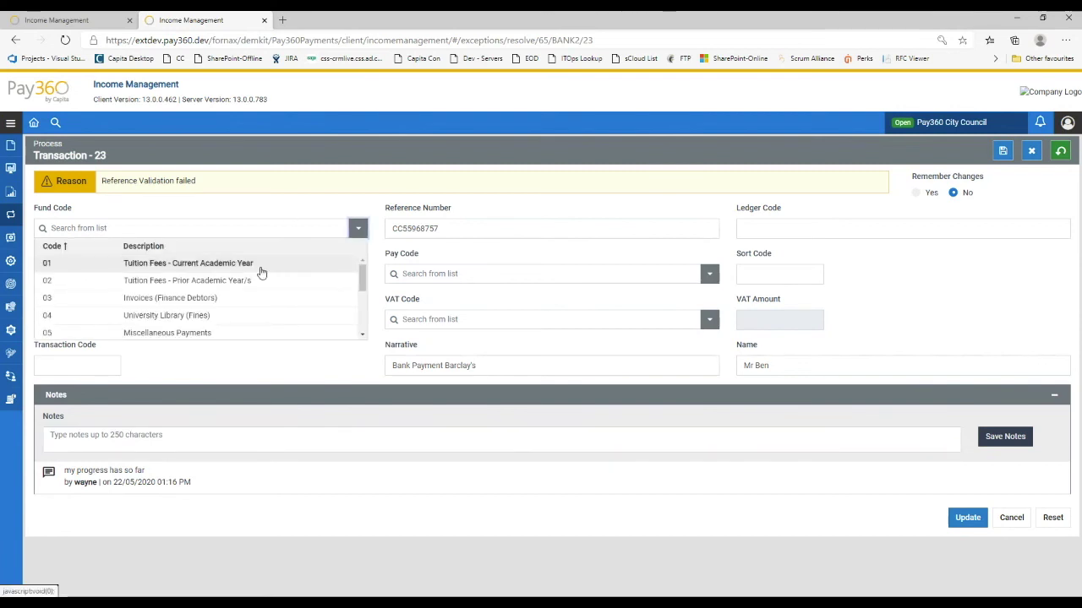
click(174, 263)
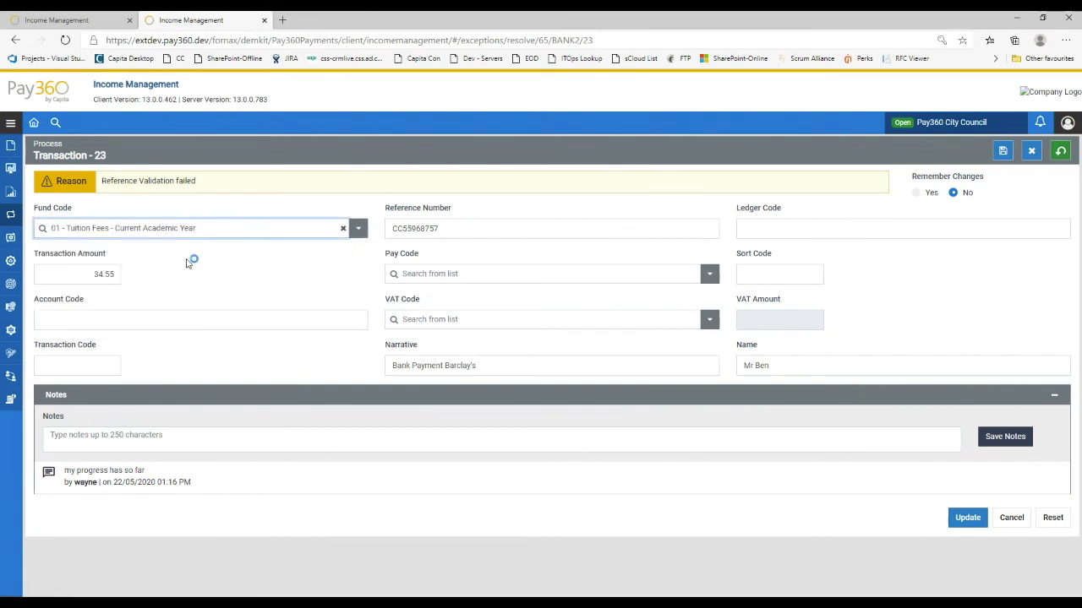
click(470, 234)
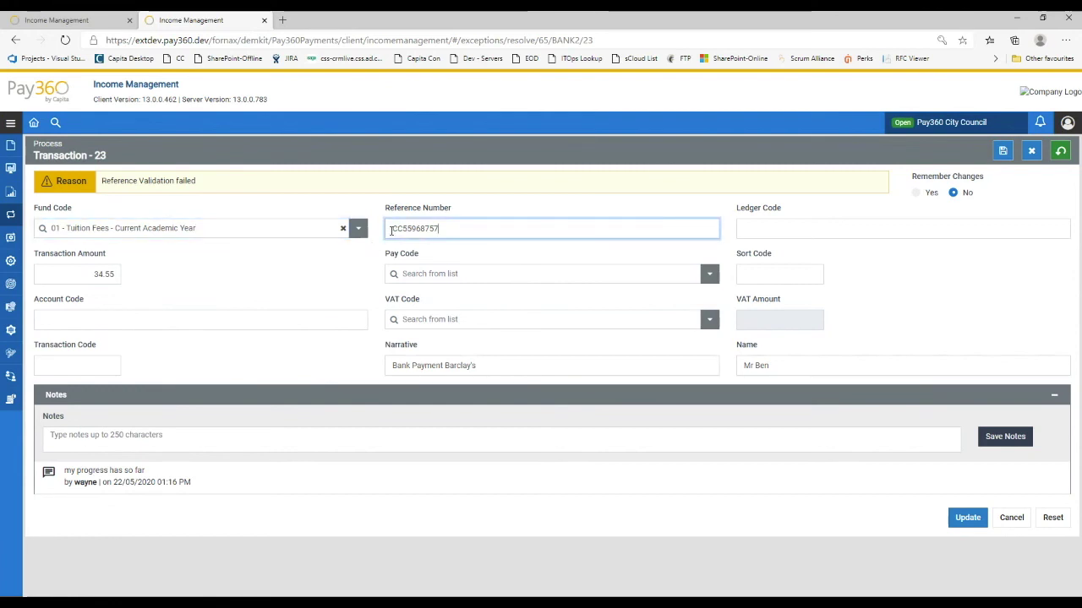
drag(460, 232, 338, 230)
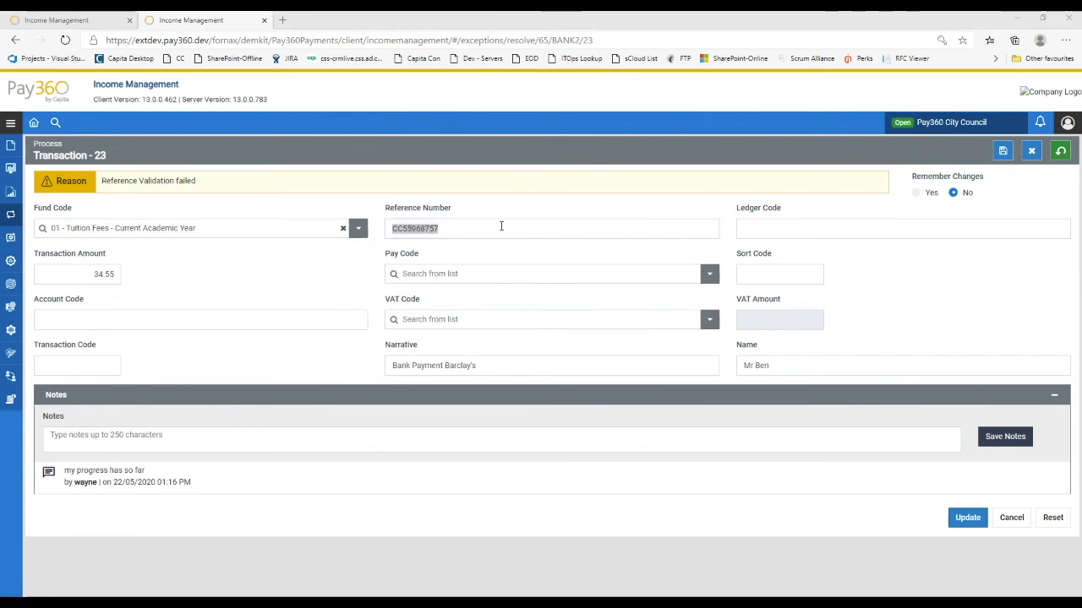
key(alt+Tab)
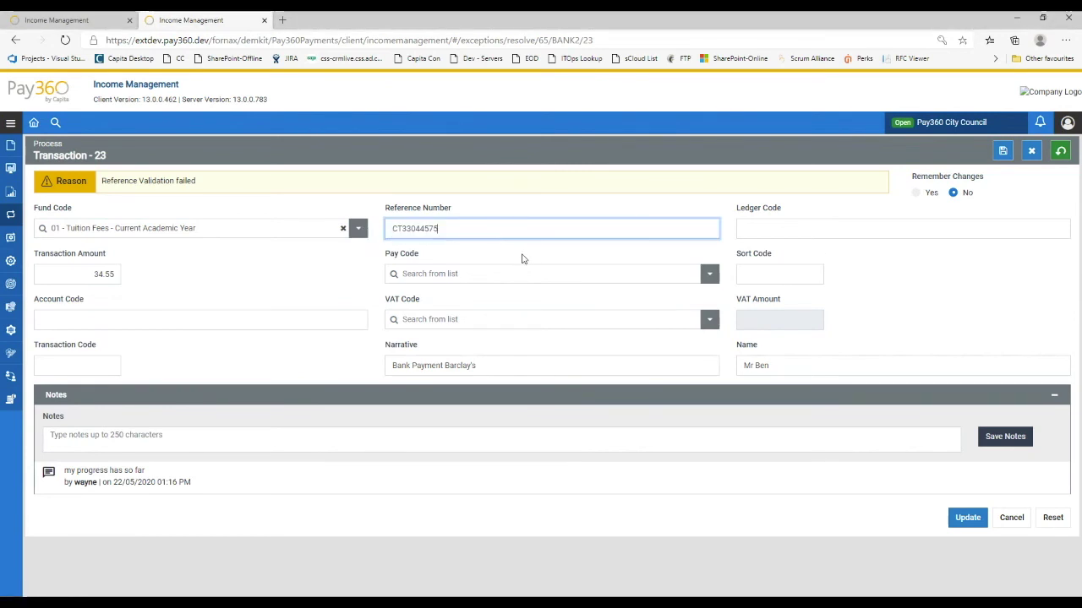
Choose pay code 01 - Cash and Standard Rate VAT, then update to resolve the exception
click(572, 273)
click(707, 273)
click(581, 309)
click(709, 319)
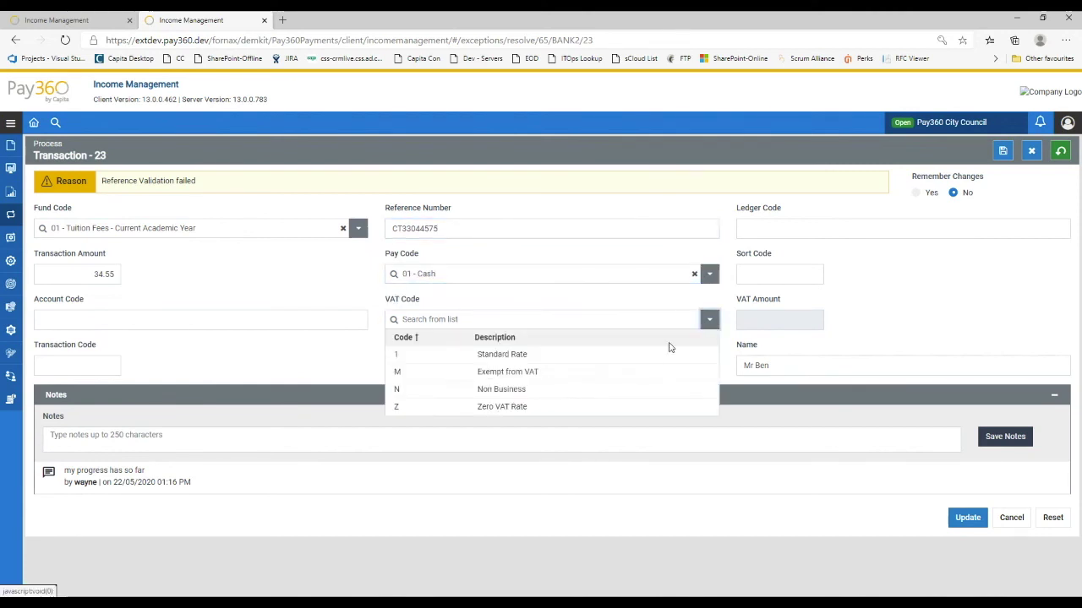
click(623, 351)
click(977, 515)
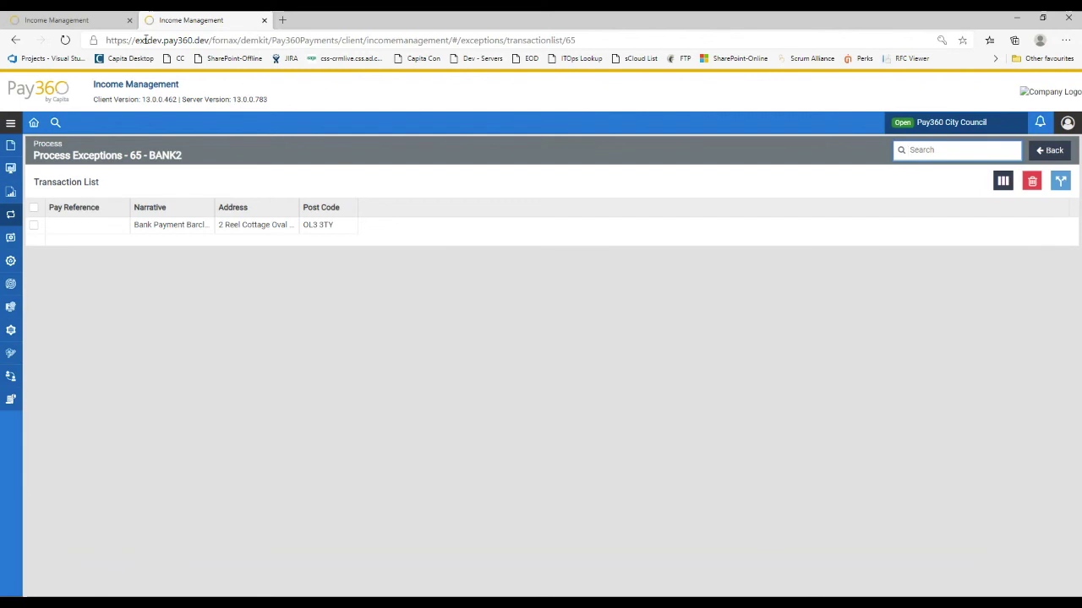
Switch to the test system tab and follow the session-expired prompt to the login page
click(91, 17)
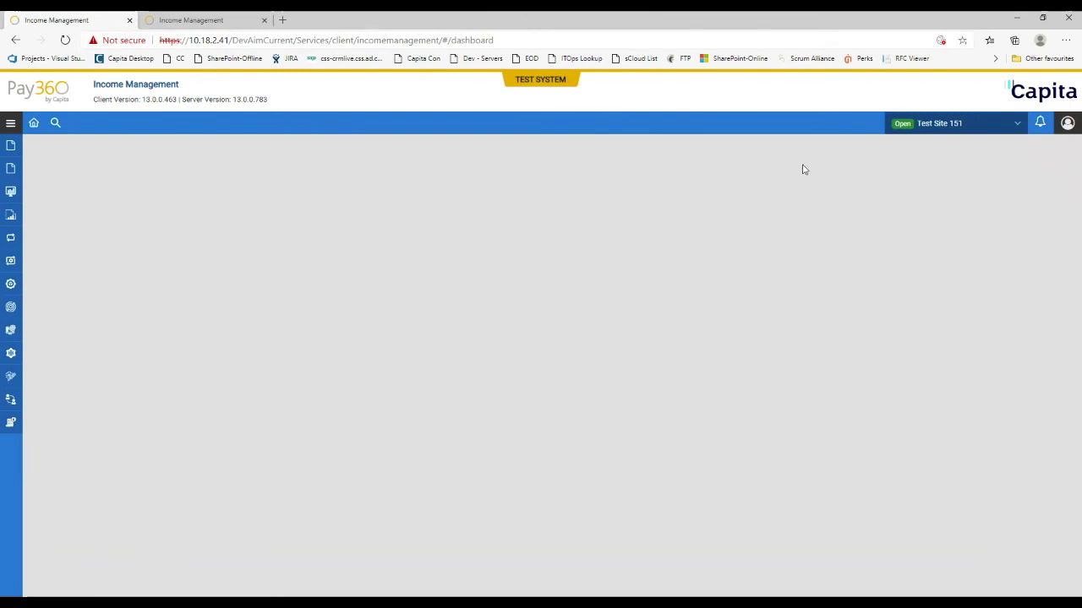
click(1068, 125)
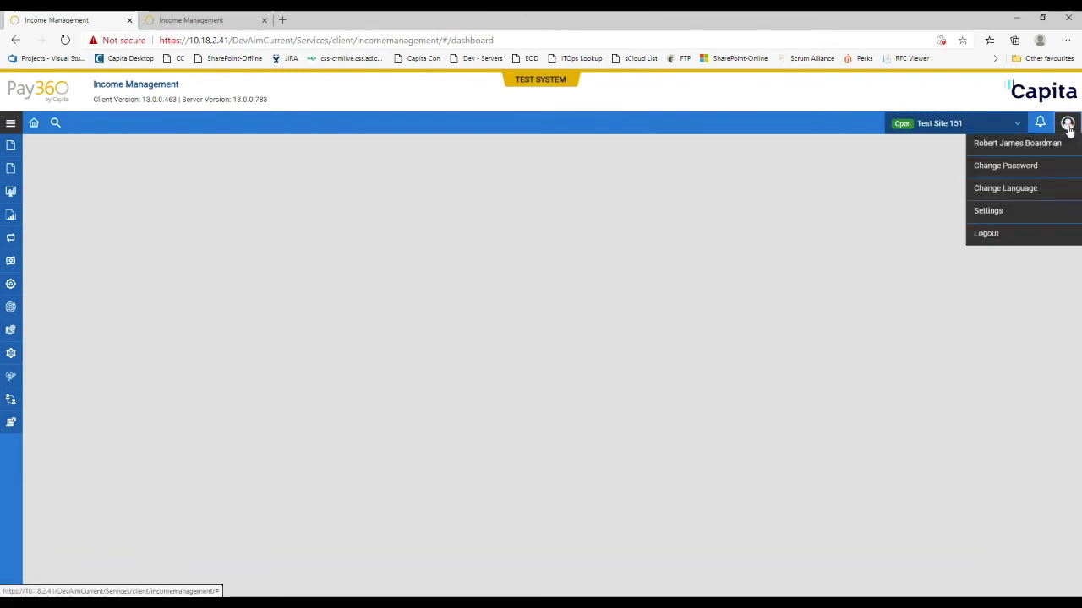
click(1025, 189)
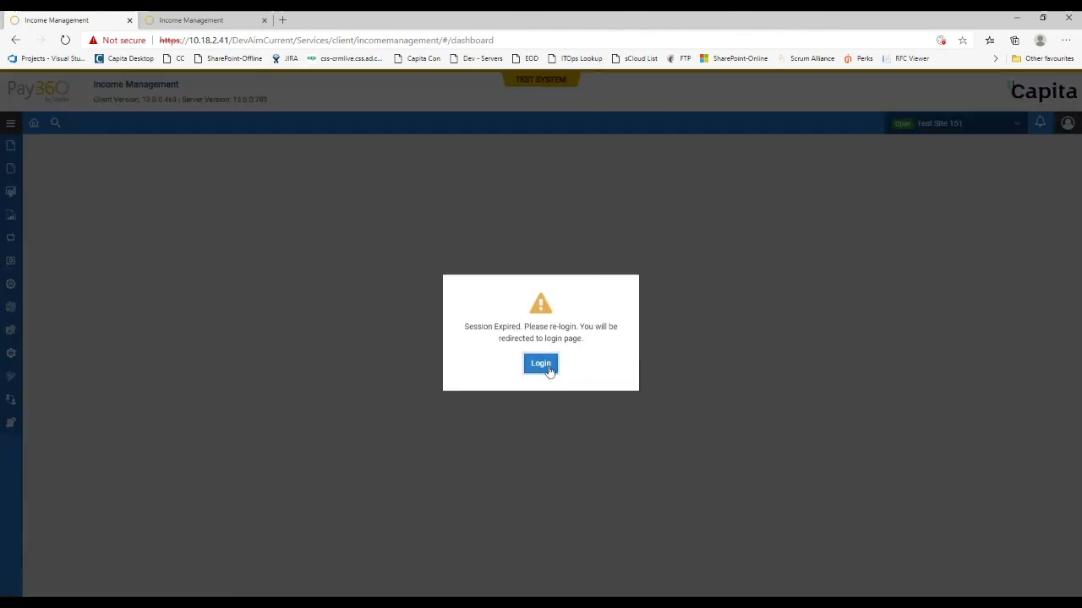
click(541, 365)
Log back in with the username, password and consortium code
text(Robert)
key(Tab)
text(***)
key(Tab)
text(ROb)
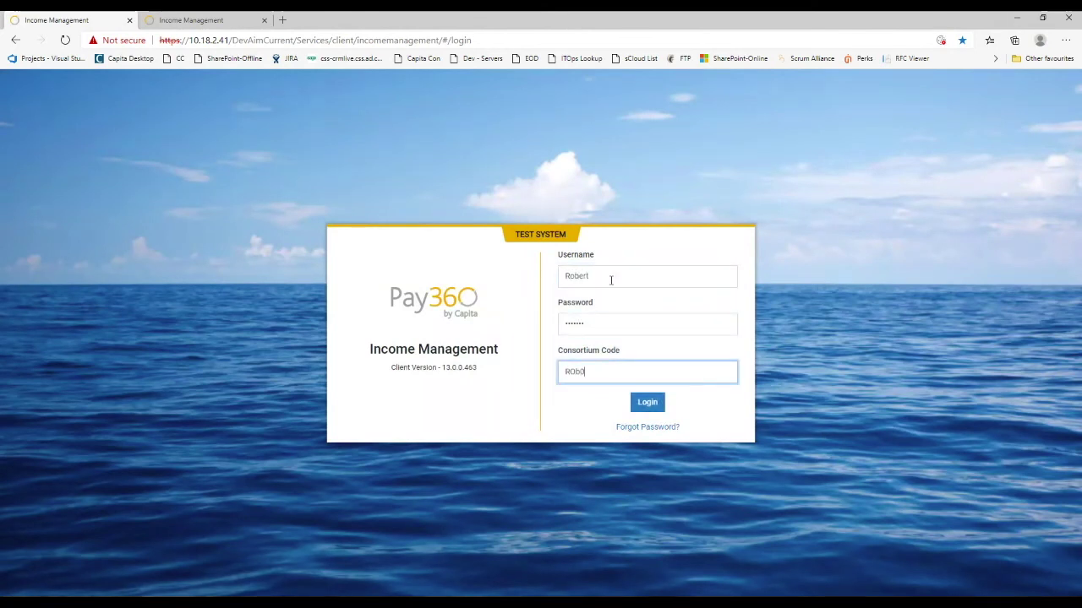
text(0)
key(Return)
click(1066, 122)
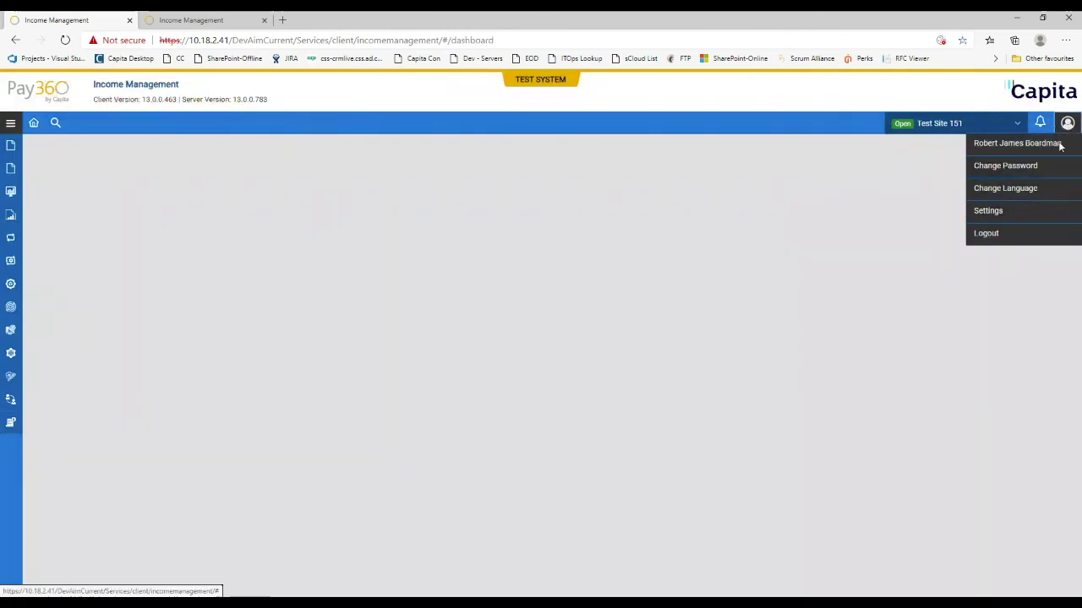
Switch the interface language to Welsh and open the Base configuration Area list
click(1012, 193)
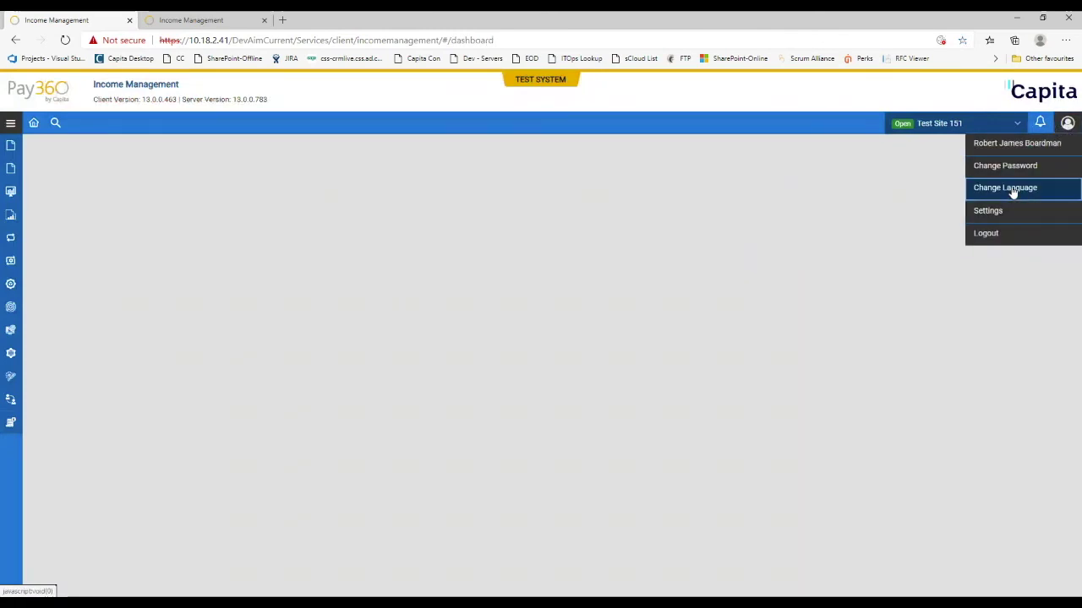
click(636, 343)
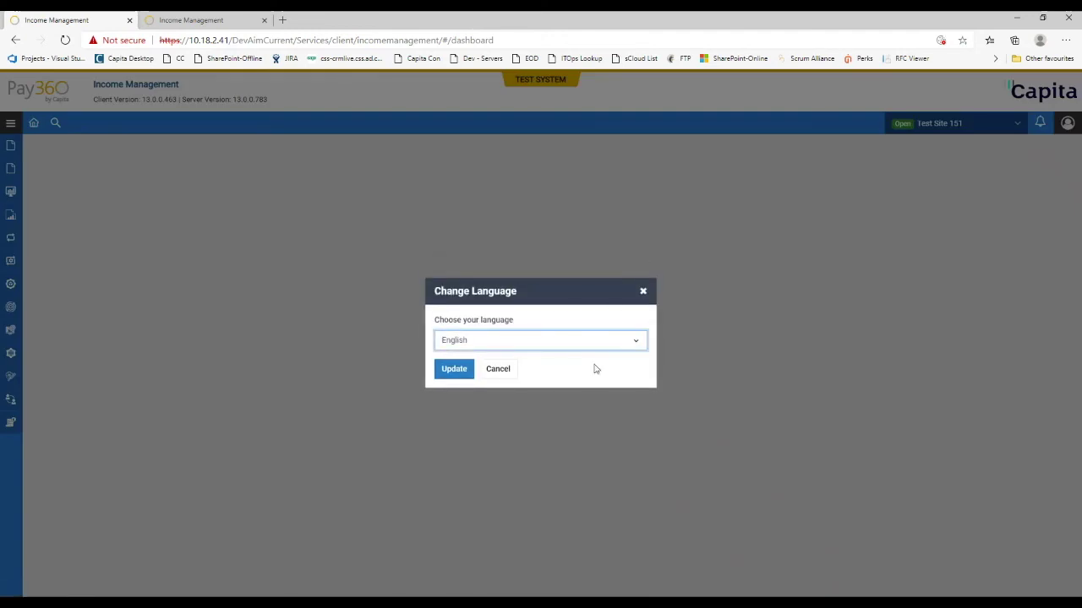
key(Down)
click(465, 371)
click(11, 125)
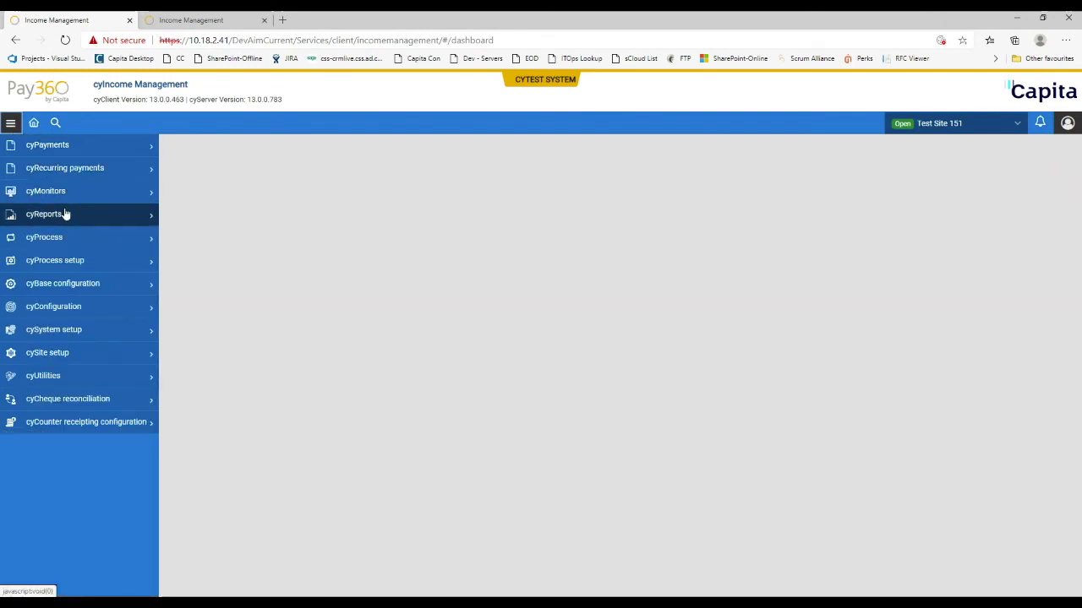
click(72, 284)
click(80, 311)
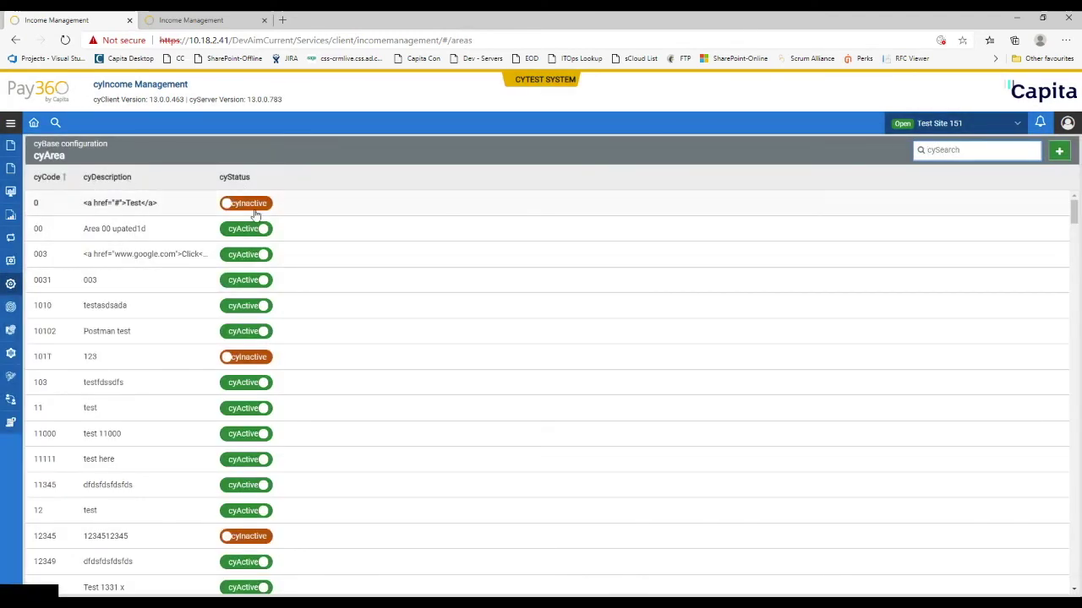
Change the interface language back to English
click(1076, 124)
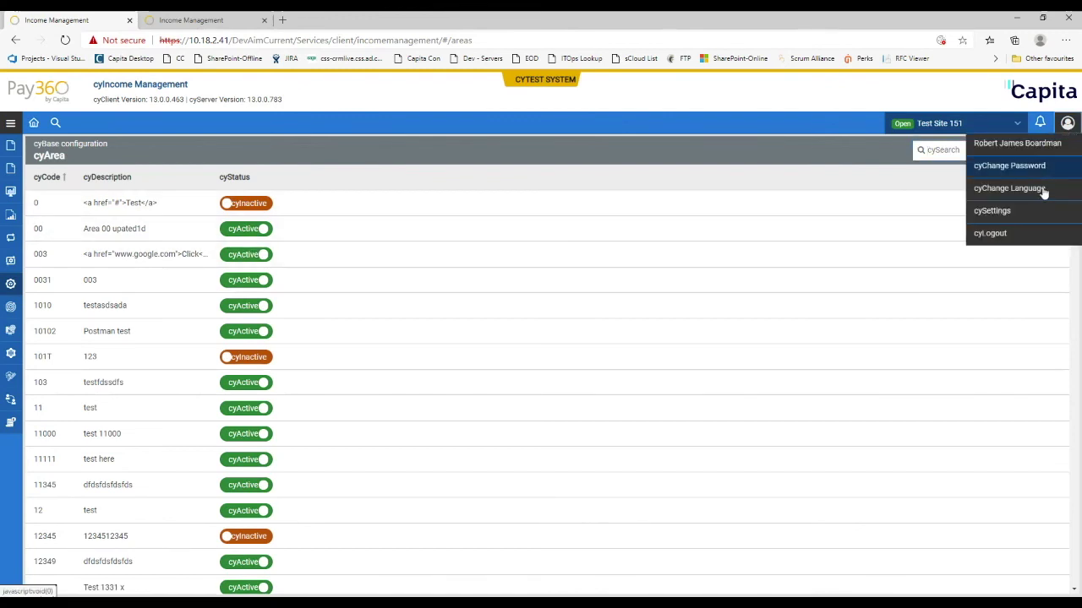
click(1026, 191)
click(599, 342)
click(544, 364)
click(459, 372)
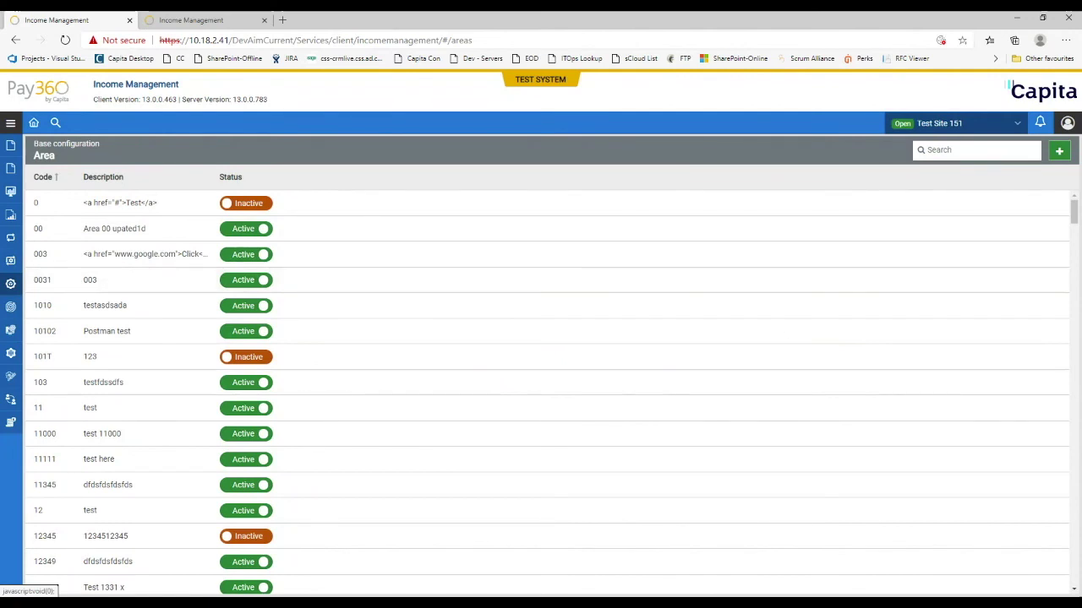
click(1068, 122)
click(786, 147)
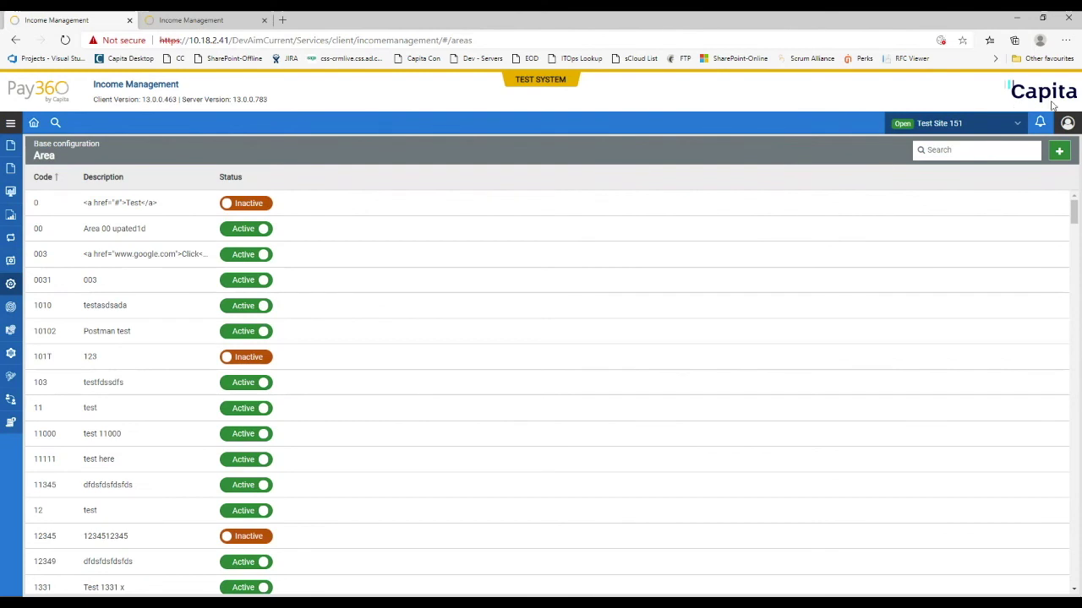
click(1068, 124)
click(1025, 191)
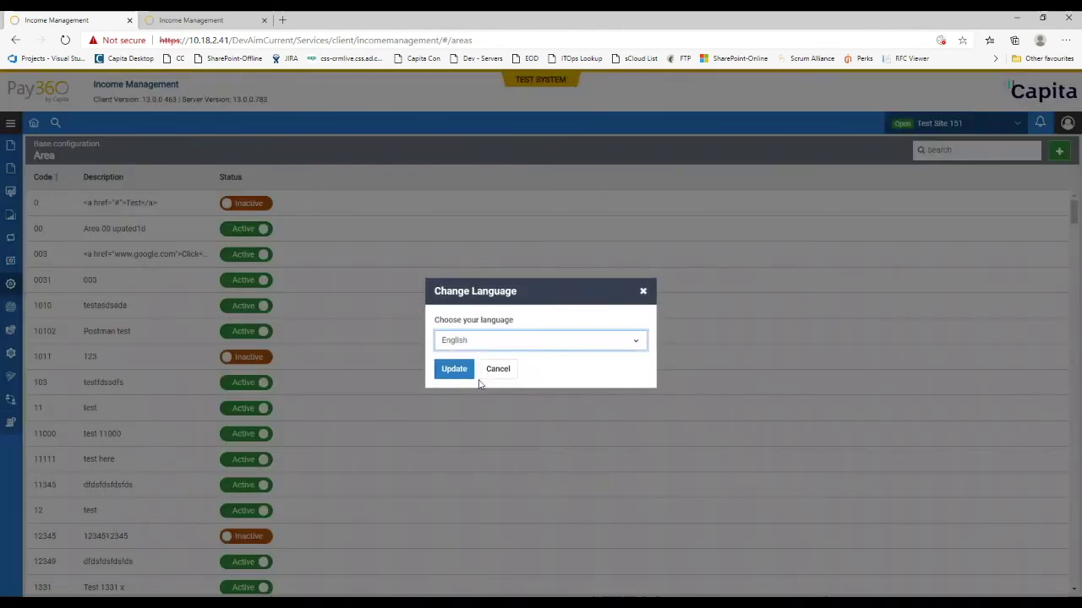
click(617, 306)
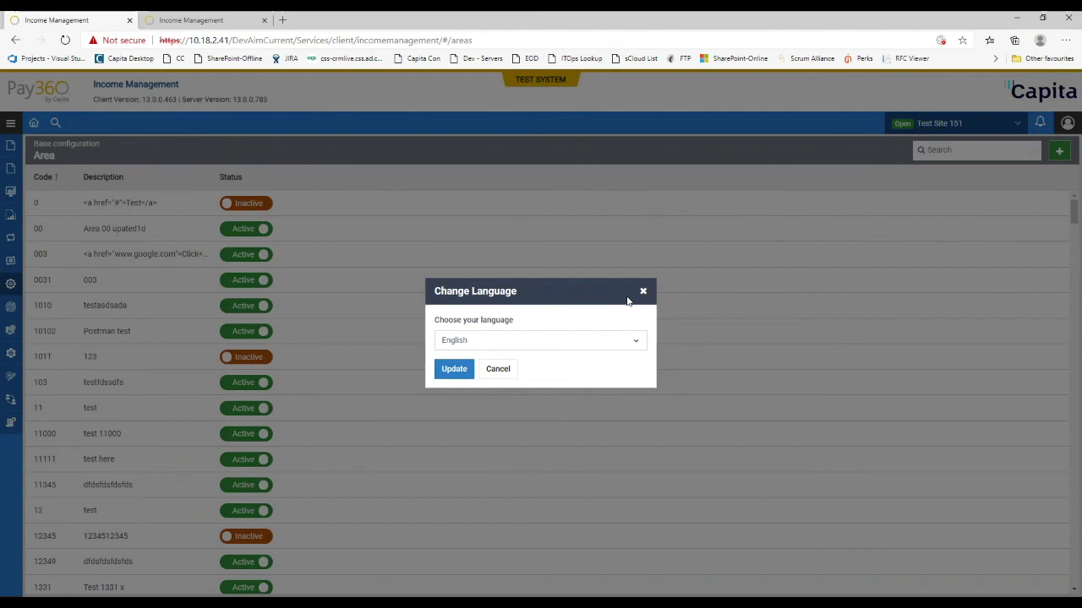
click(499, 370)
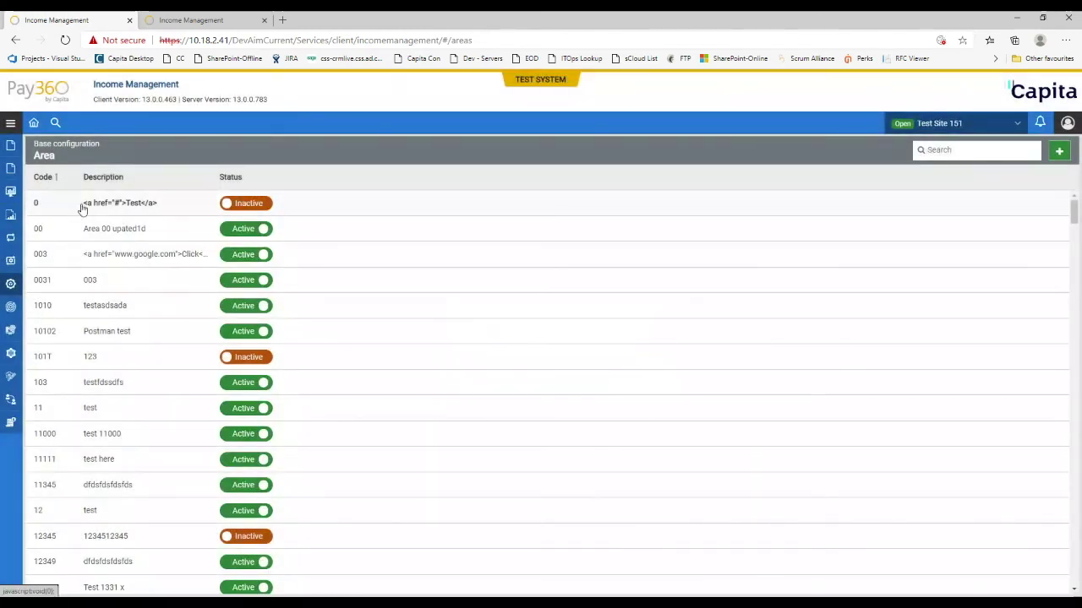